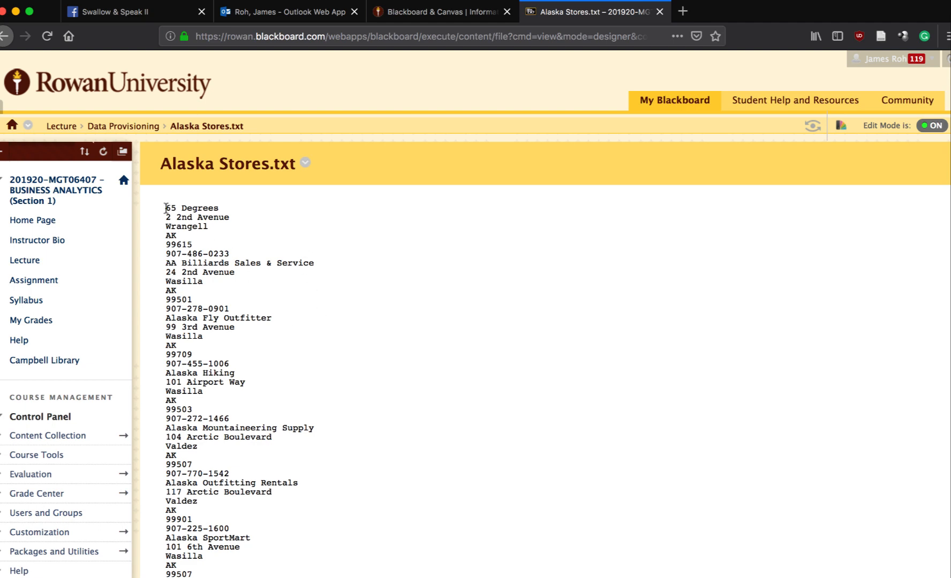
Copy the entire Alaska Stores.txt listing from the Blackboard page and paste it into a blank Excel sheet starting at A1
drag(166, 208, 225, 575)
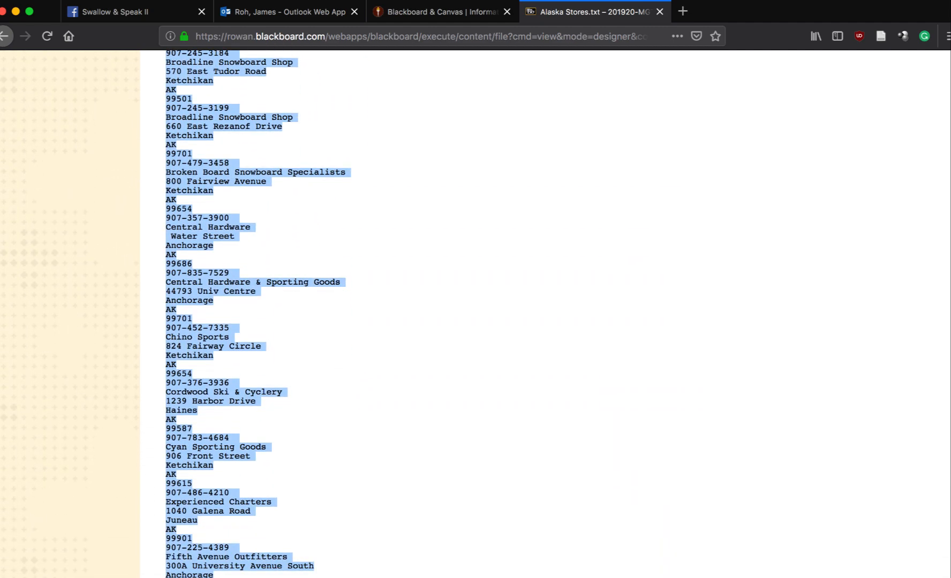
mouse_move(942, 576)
mouse_down()
mouse_move(937, 507)
mouse_move(939, 576)
mouse_up()
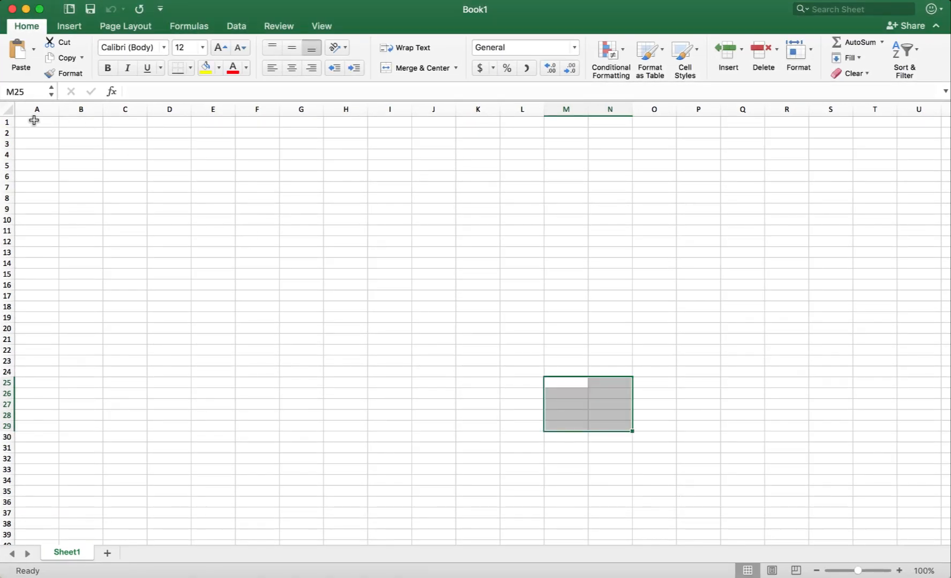
click(480, 348)
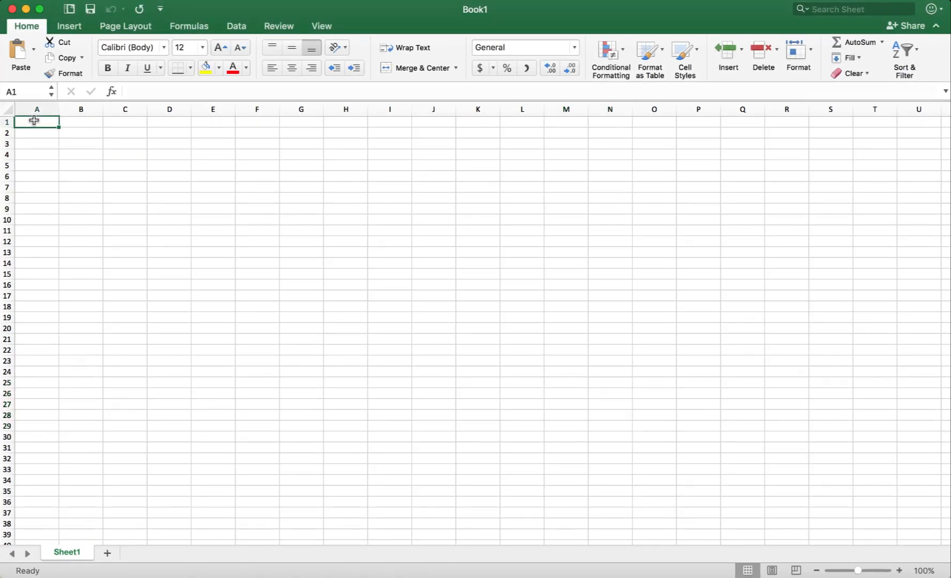
key(cmd+v)
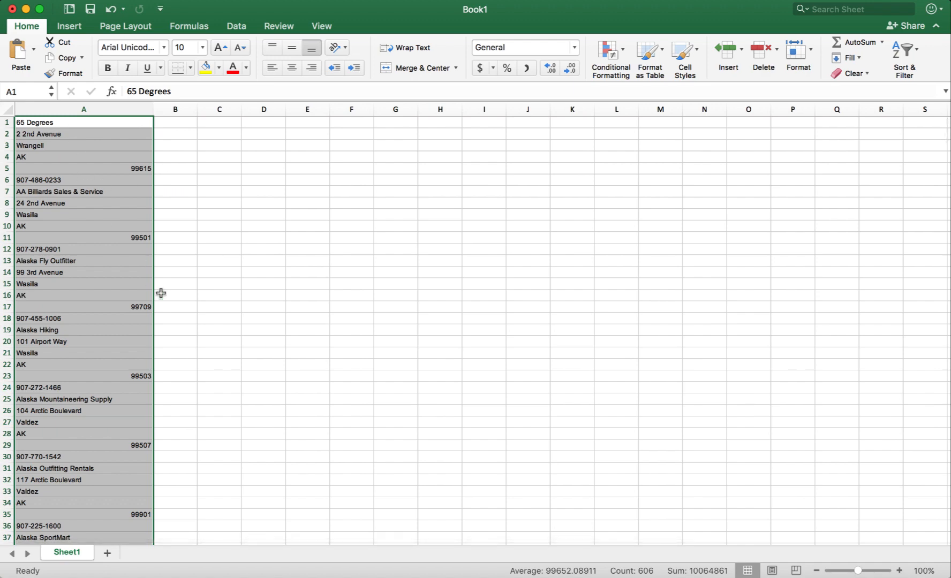
click(93, 191)
scroll(93, 175, up, 1)
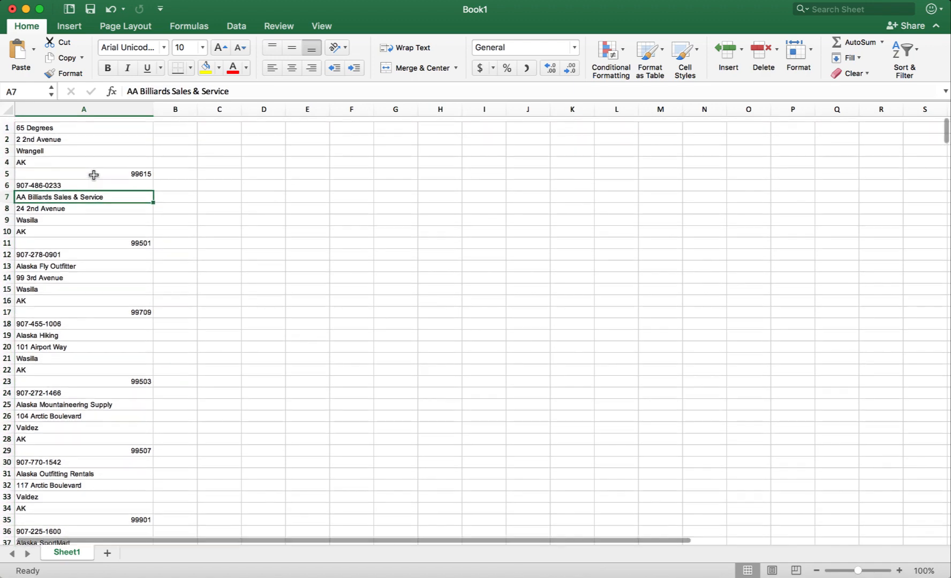
click(49, 121)
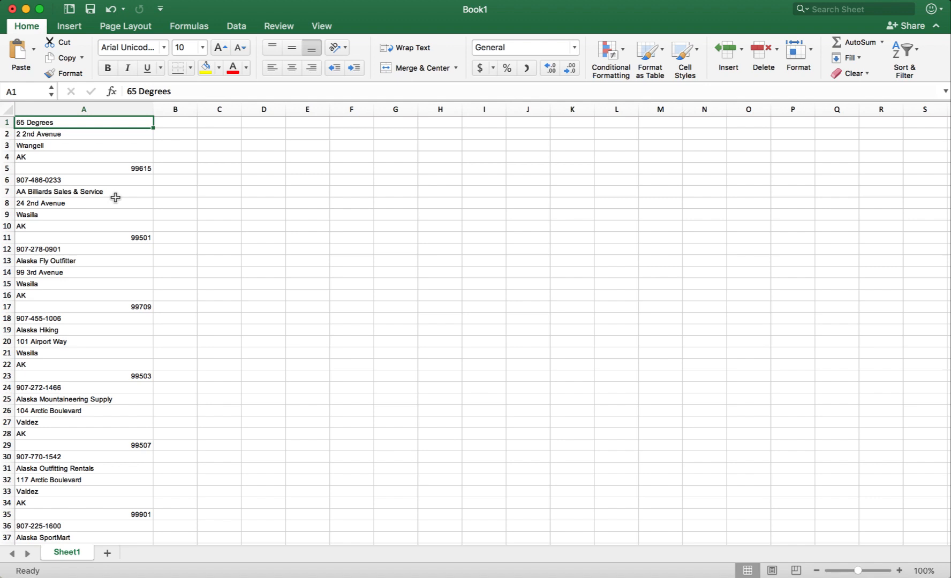
Fill cells A1:A5 with yellow and cells A6:A11 with the lightest gold theme colour
drag(97, 170, 76, 126)
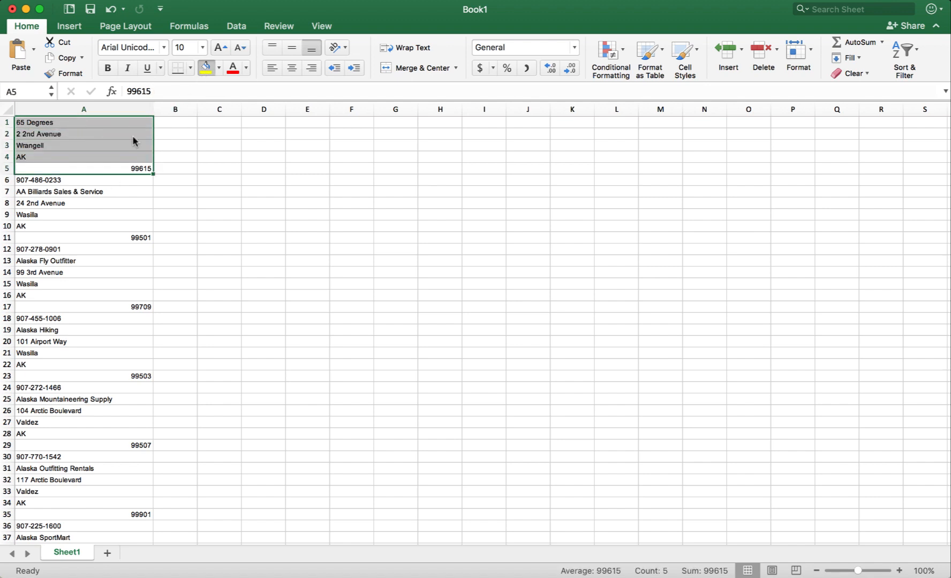
drag(55, 180, 59, 237)
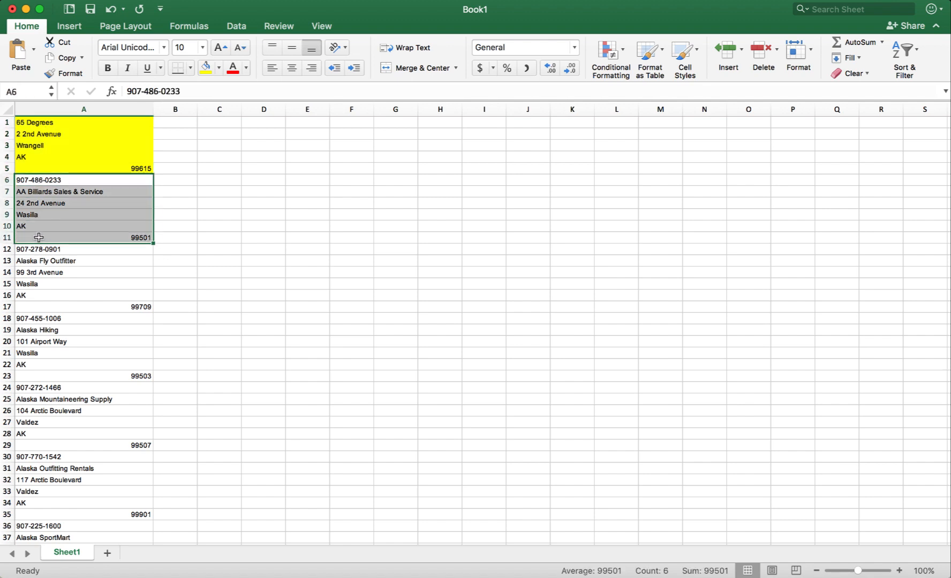
click(218, 68)
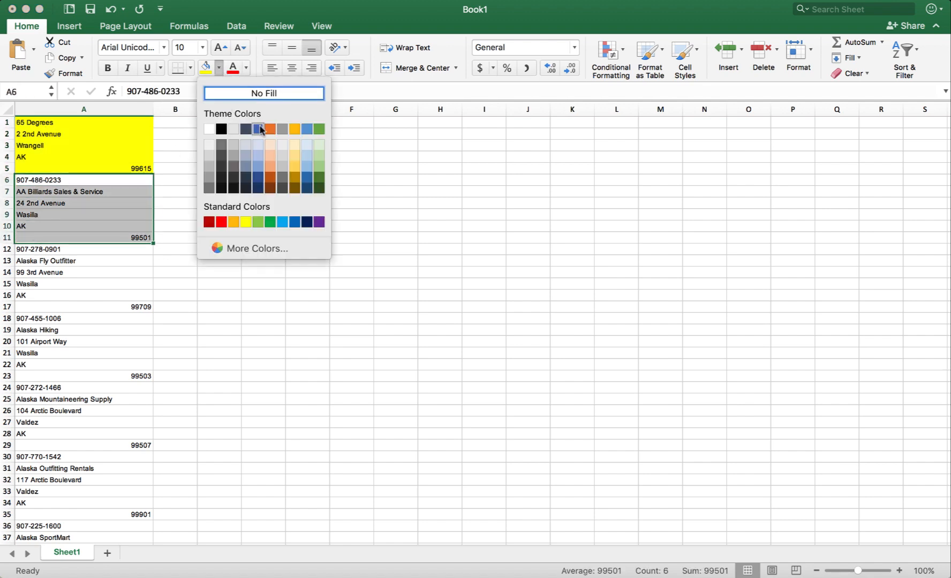
click(293, 147)
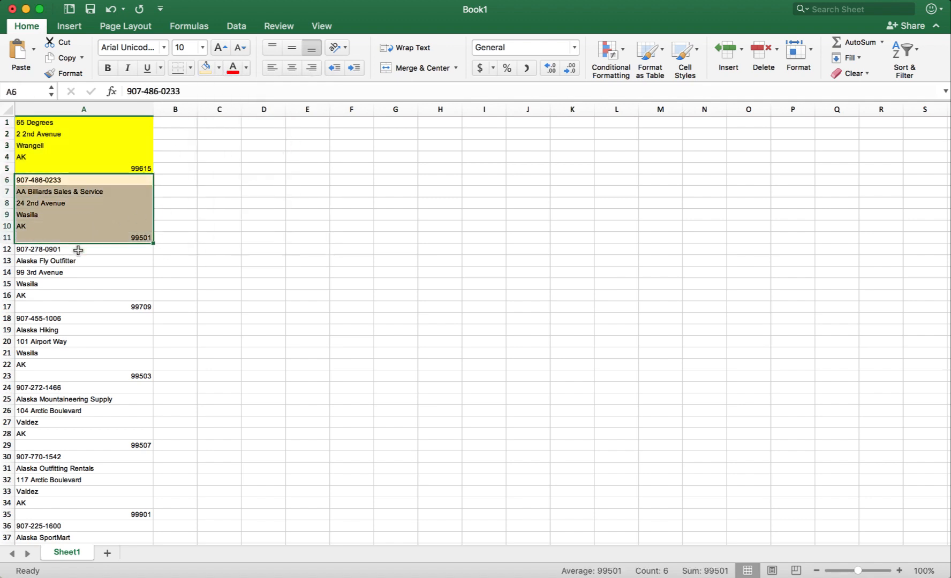
Fill cells A12:A17 with the second-lightest gold theme colour
drag(78, 249, 79, 308)
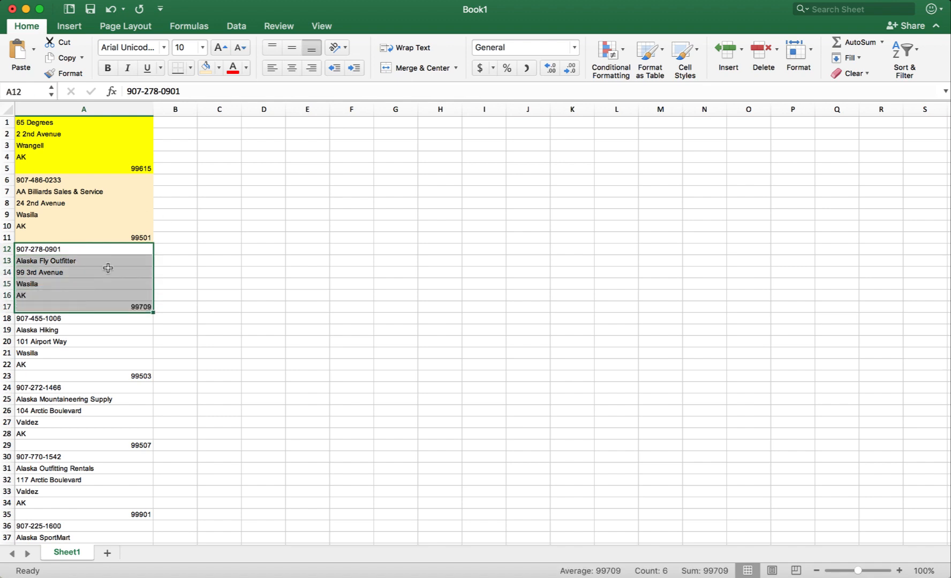
click(218, 68)
click(294, 156)
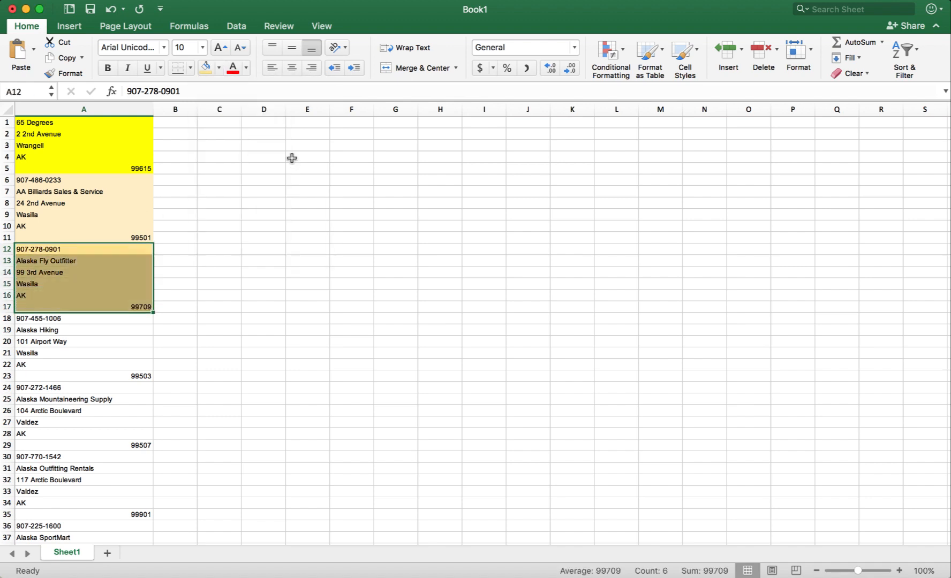
click(258, 298)
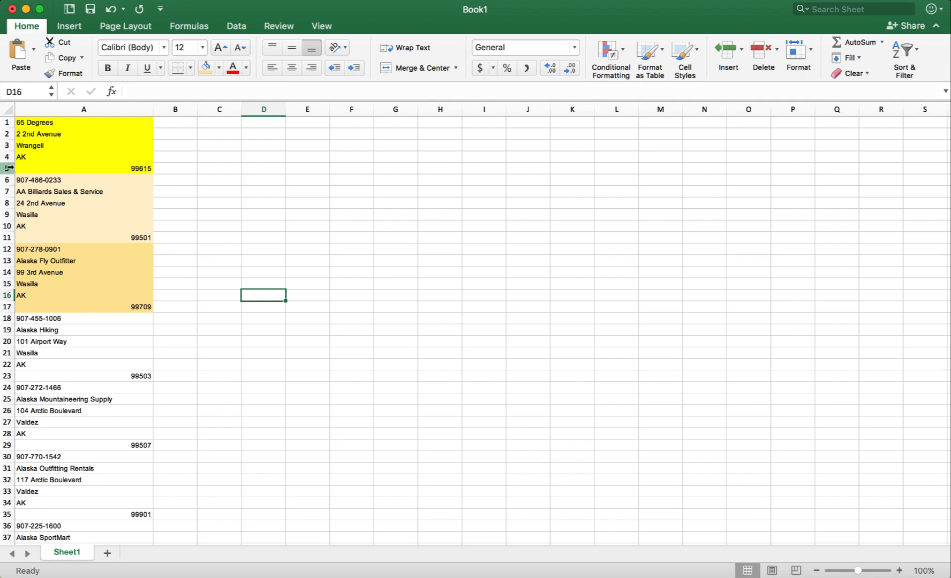
Fill phone number cell A6 with yellow so the first store record shares one colour
drag(23, 171, 24, 121)
click(28, 236)
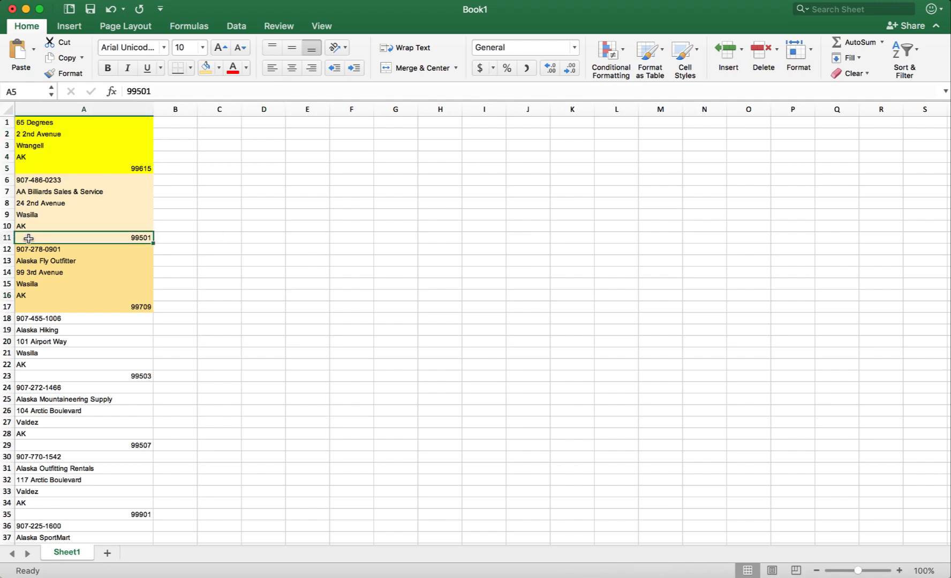
click(20, 180)
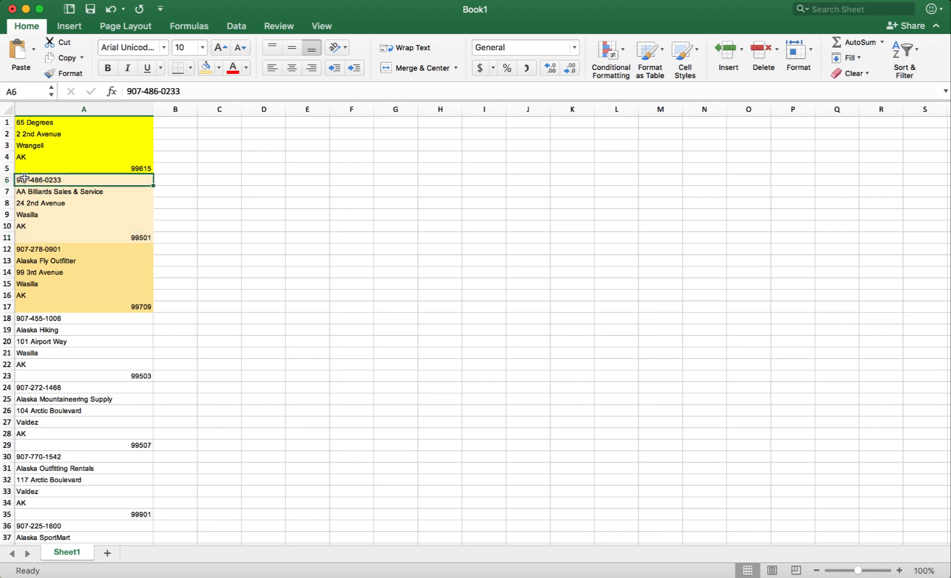
click(219, 68)
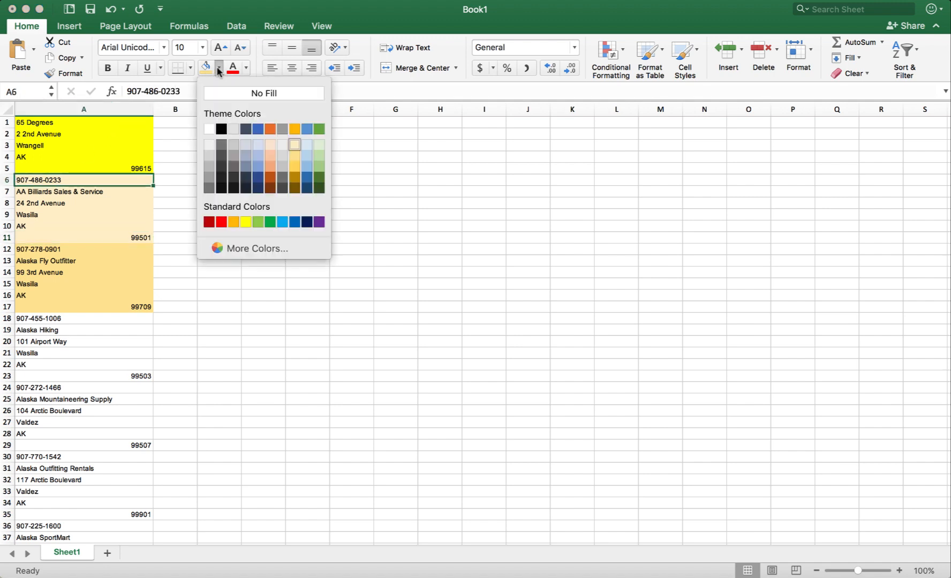
click(245, 221)
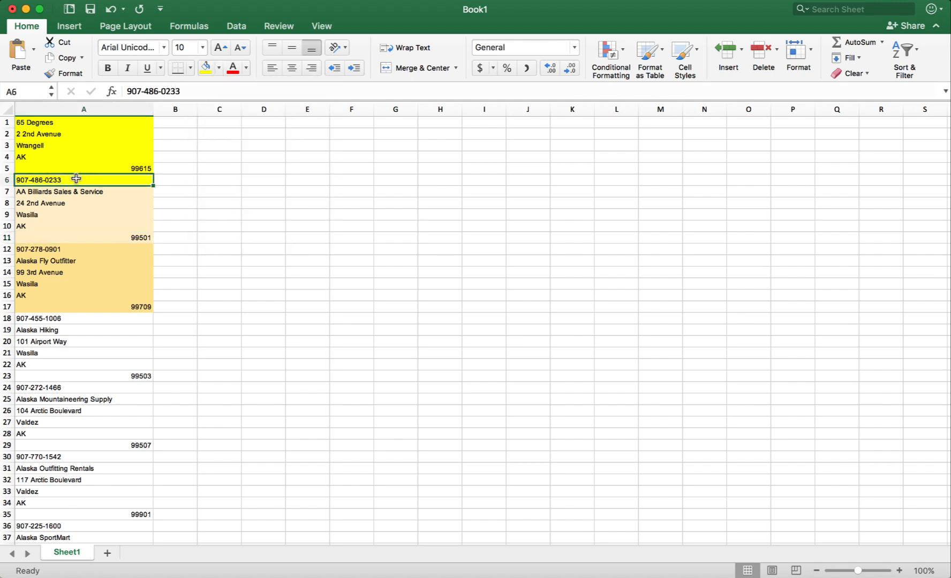
Fill phone number cell A12 of the second store record with the full gold theme colour
click(18, 192)
drag(18, 192, 21, 247)
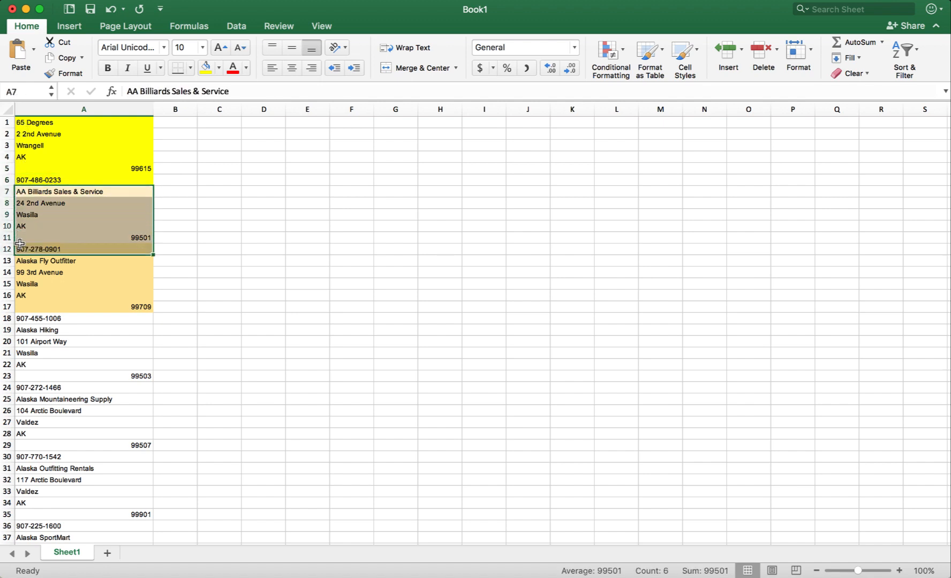
click(31, 249)
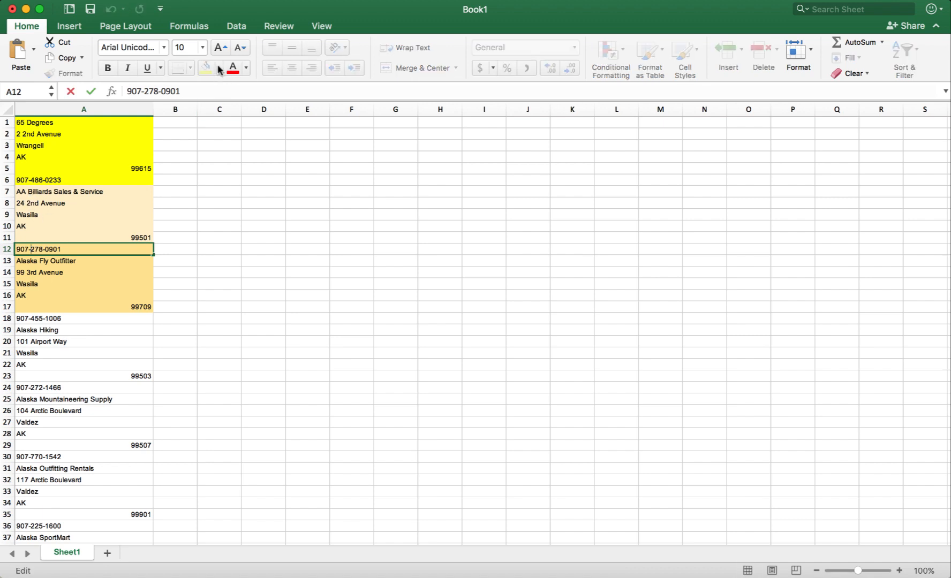
click(75, 298)
click(48, 251)
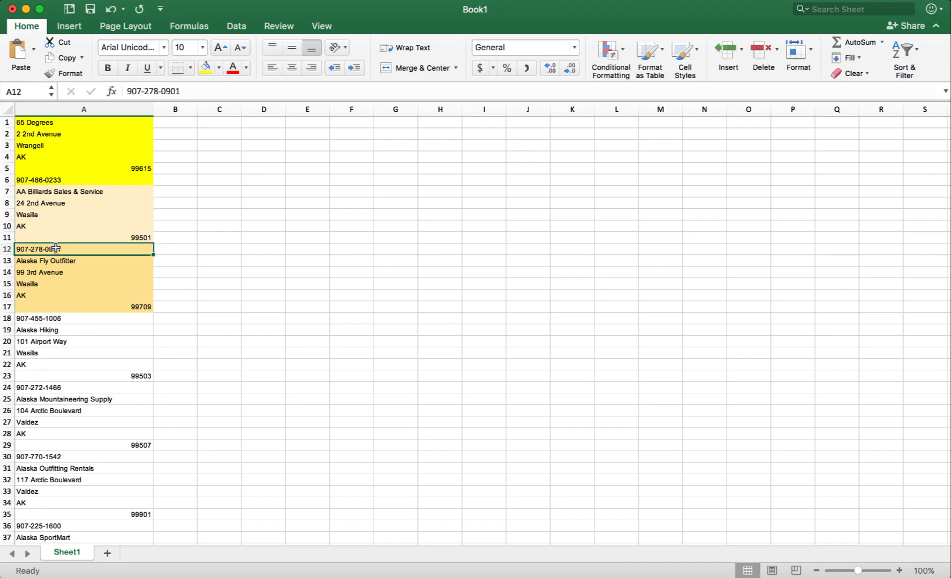
click(218, 67)
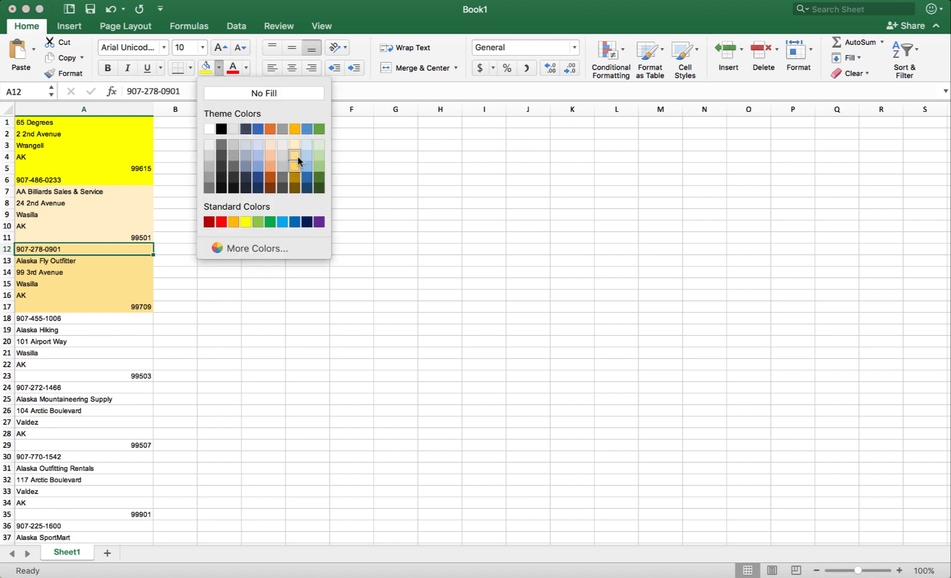
click(294, 129)
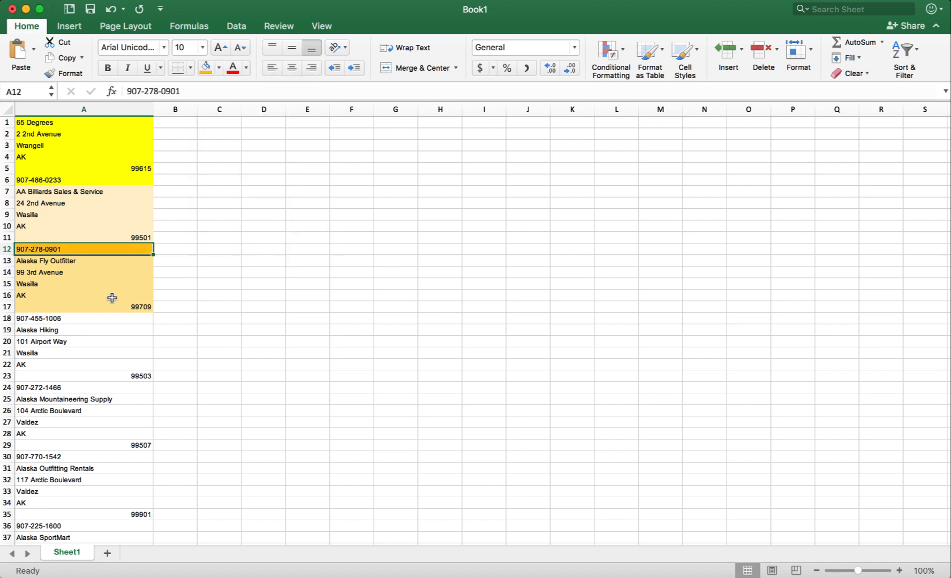
Fill cells A13:A17 with the same gold colour
drag(113, 306, 92, 260)
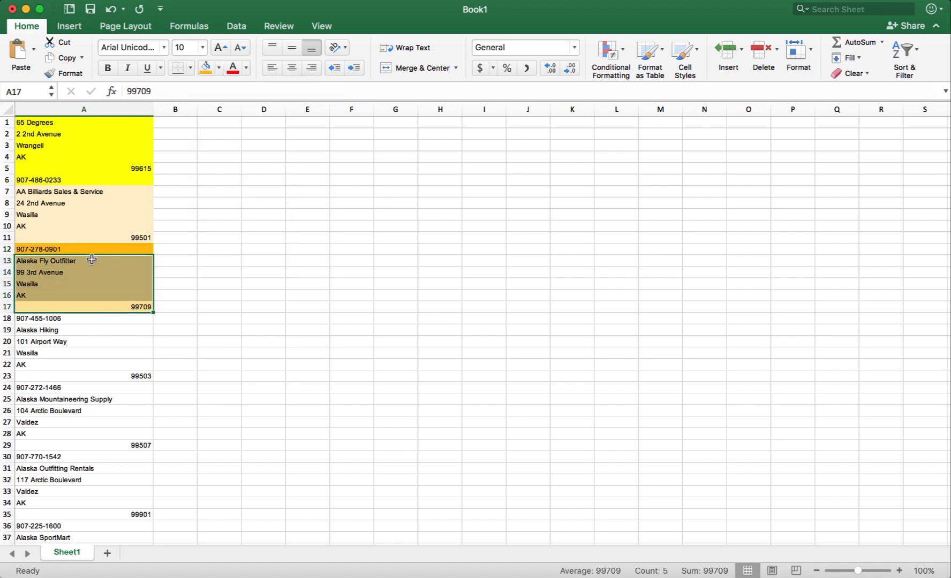
click(205, 68)
click(224, 253)
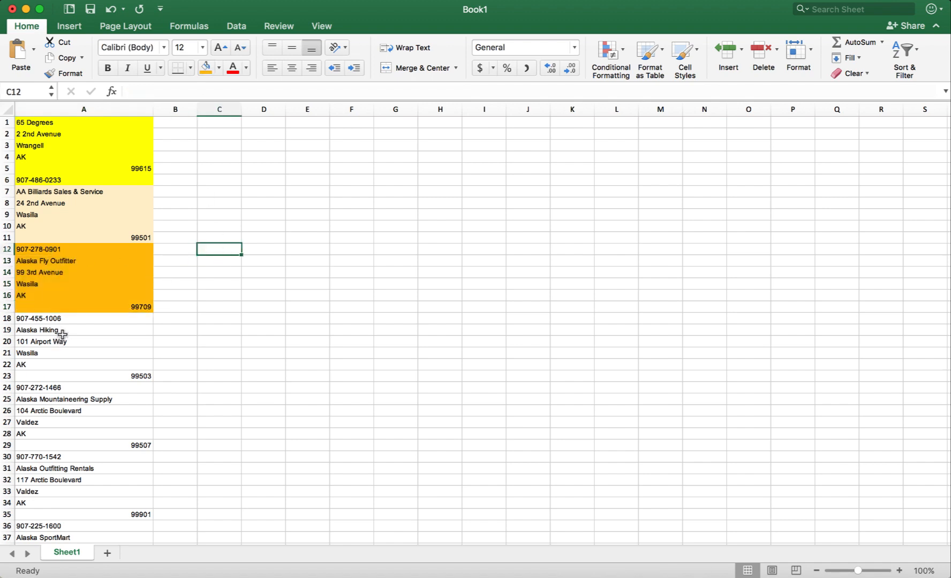
Fill the complete second store record, A7:A12, with the same gold colour
click(42, 250)
drag(41, 250, 43, 191)
click(205, 68)
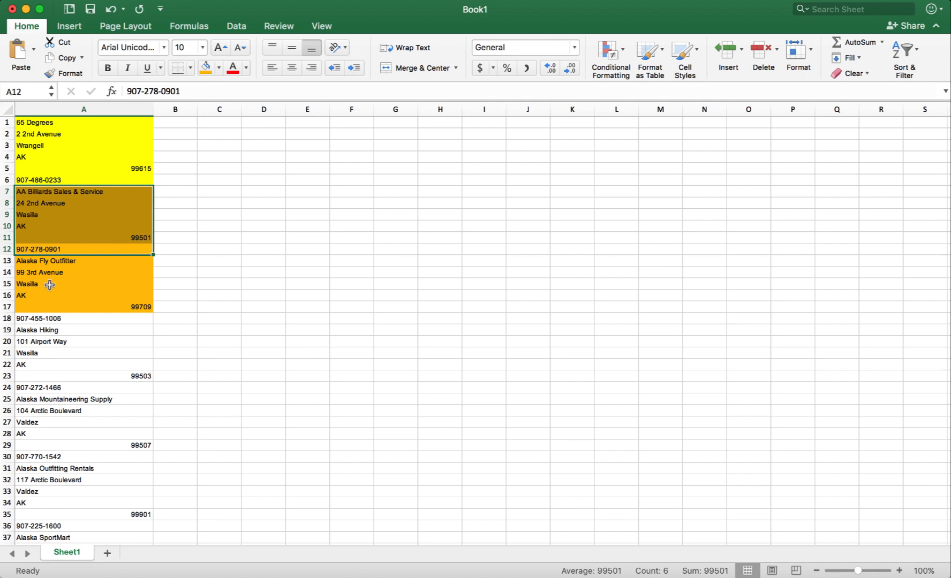
Fill the third store record, cells A13:A18, with the blue theme colour
click(50, 284)
drag(42, 260, 42, 318)
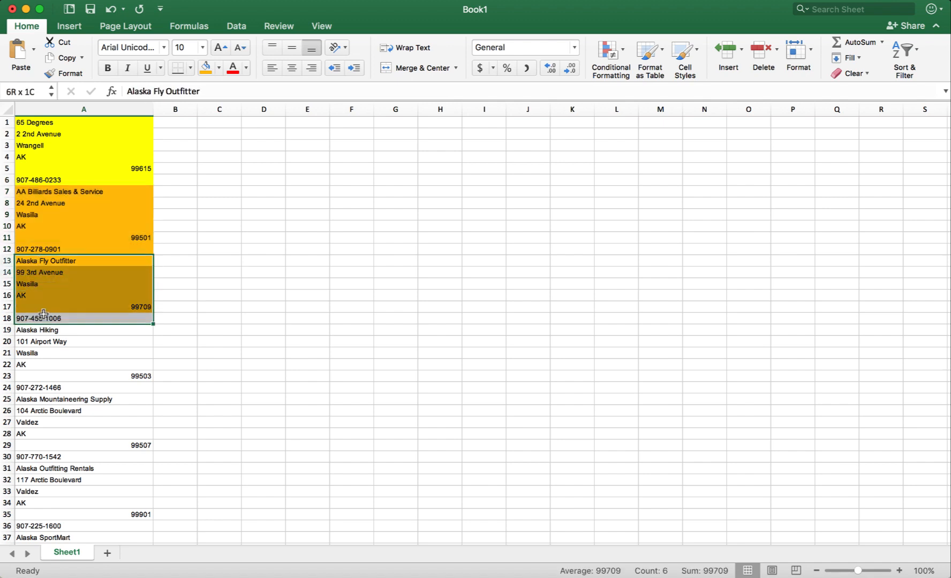
click(219, 67)
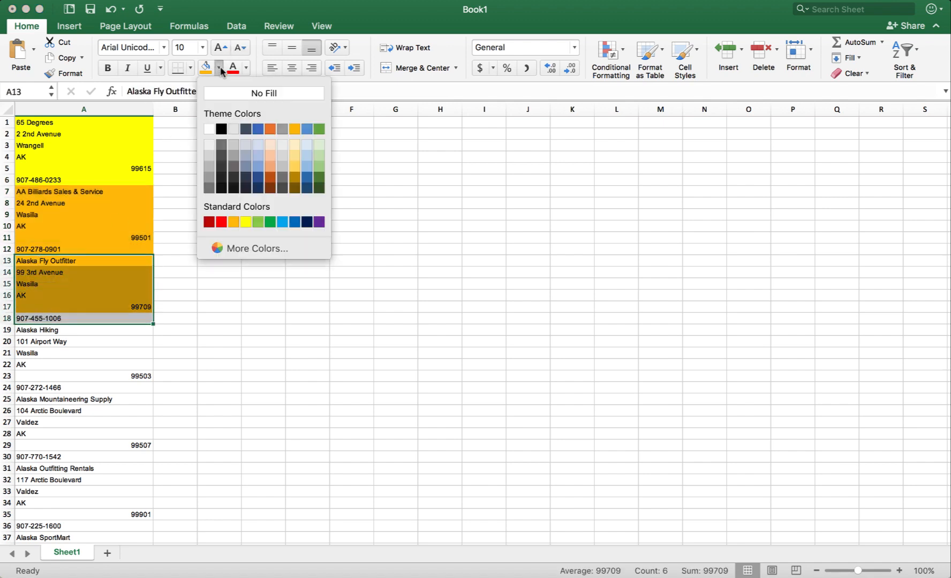
click(306, 129)
click(256, 337)
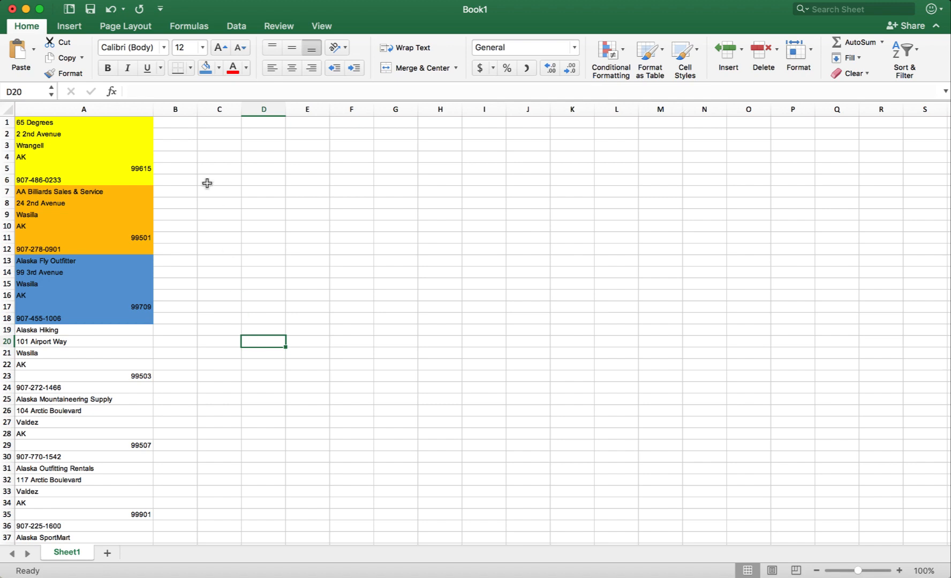
Enter a CONCATENATE formula in cell B1 that joins the first record's cells A1, A2, A3, A4, A5 and A6
click(179, 127)
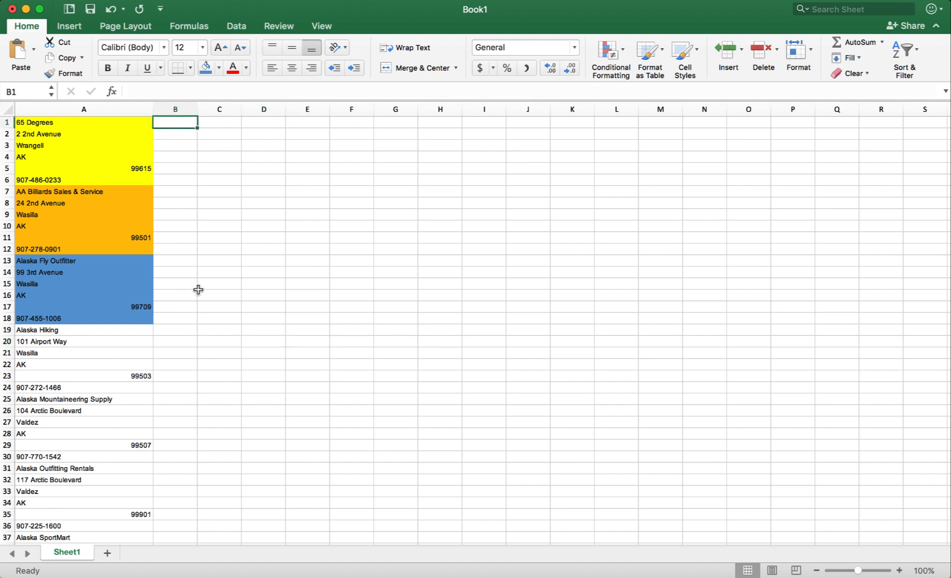
text(=)
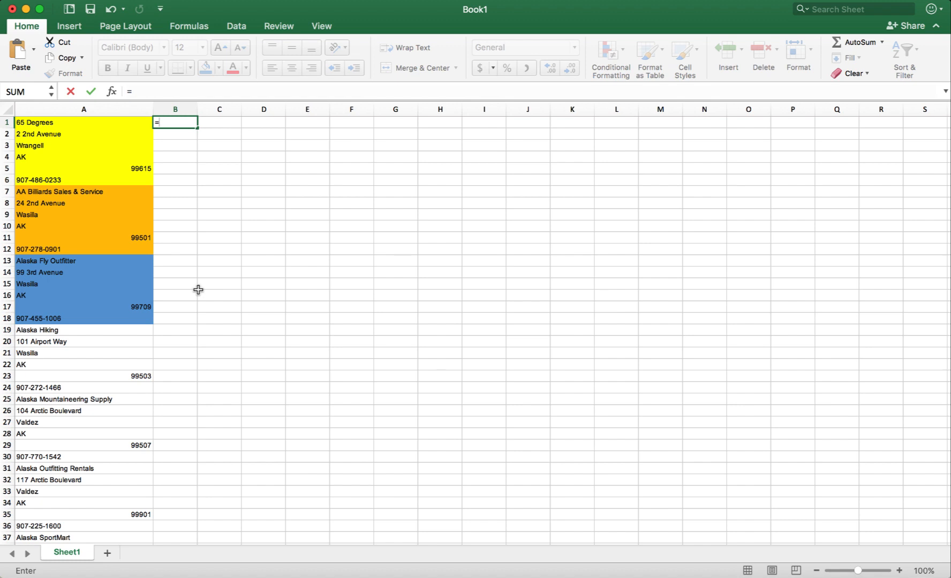
text(concatenate()
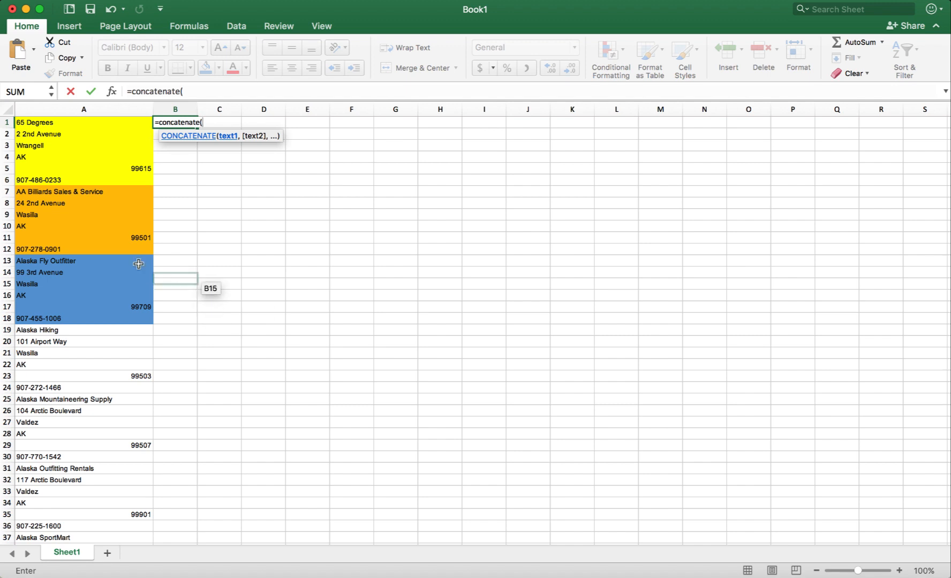
click(44, 123)
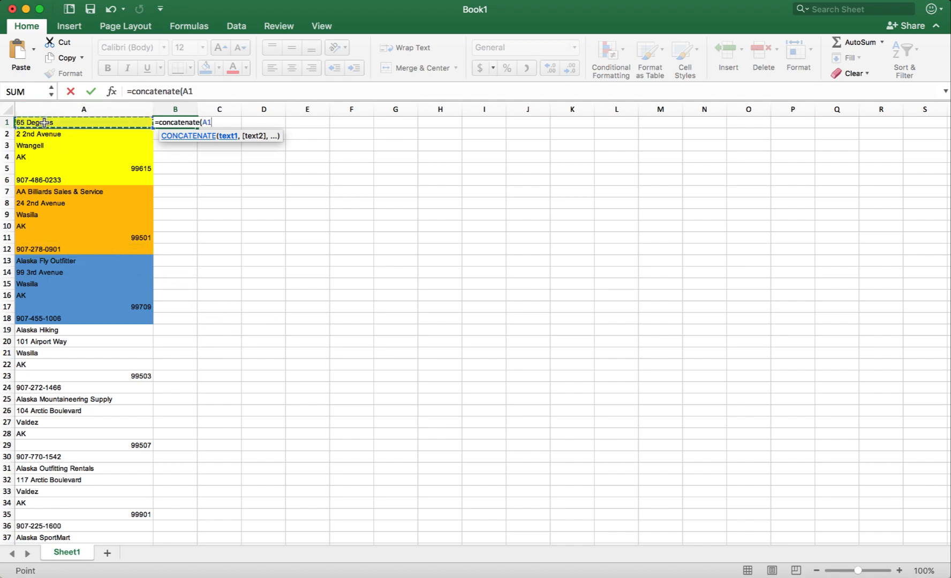
text(,)
click(35, 131)
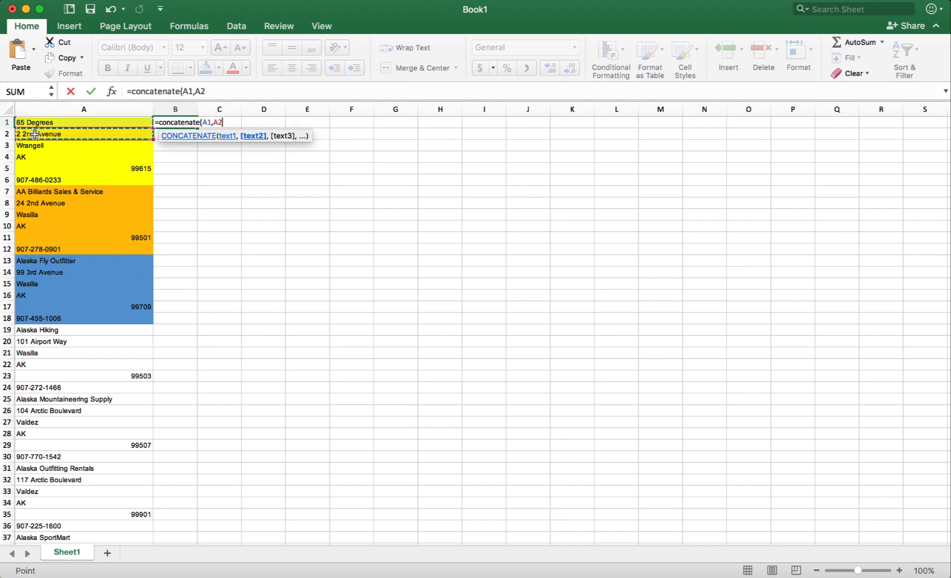
text(,)
click(31, 146)
text(,)
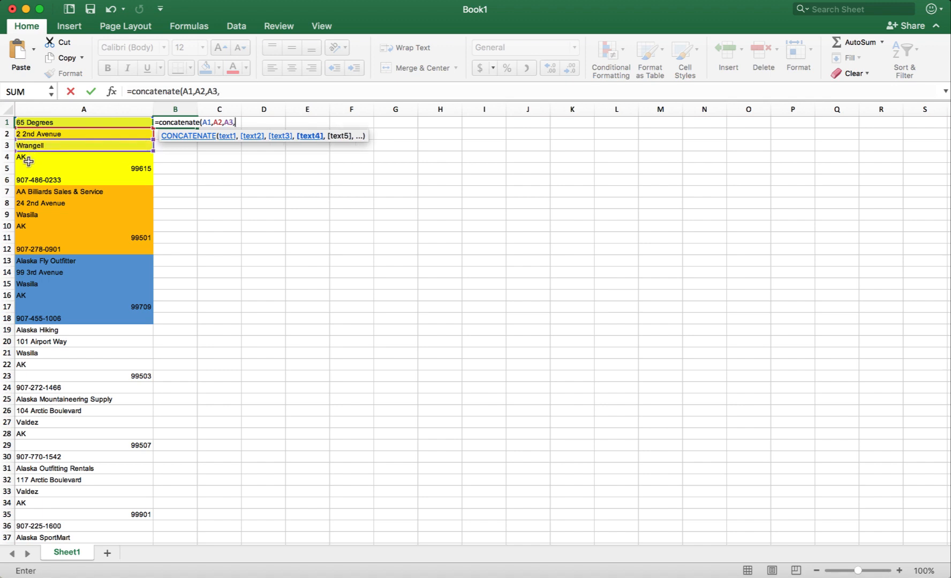
click(28, 159)
text(,)
click(28, 169)
text(,)
click(27, 179)
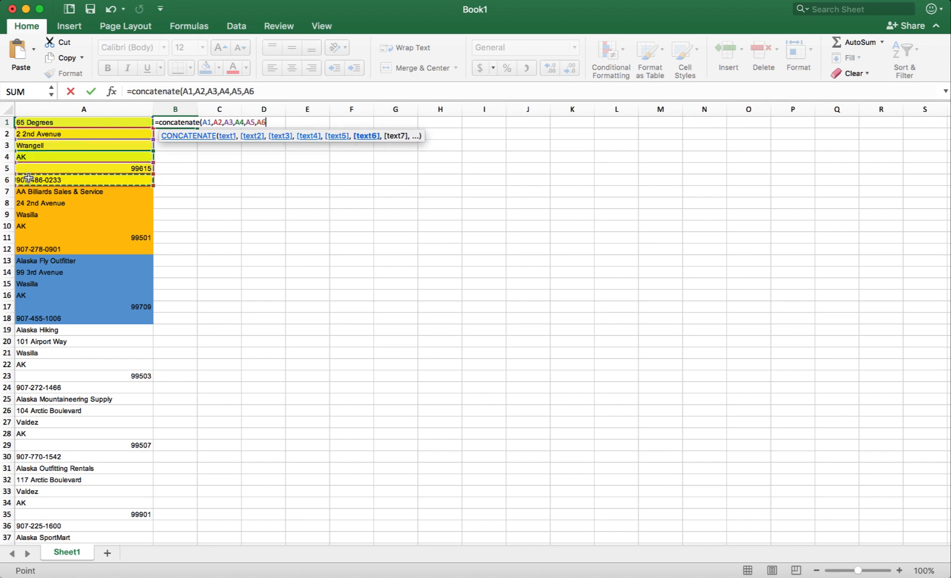
text())
key(Return)
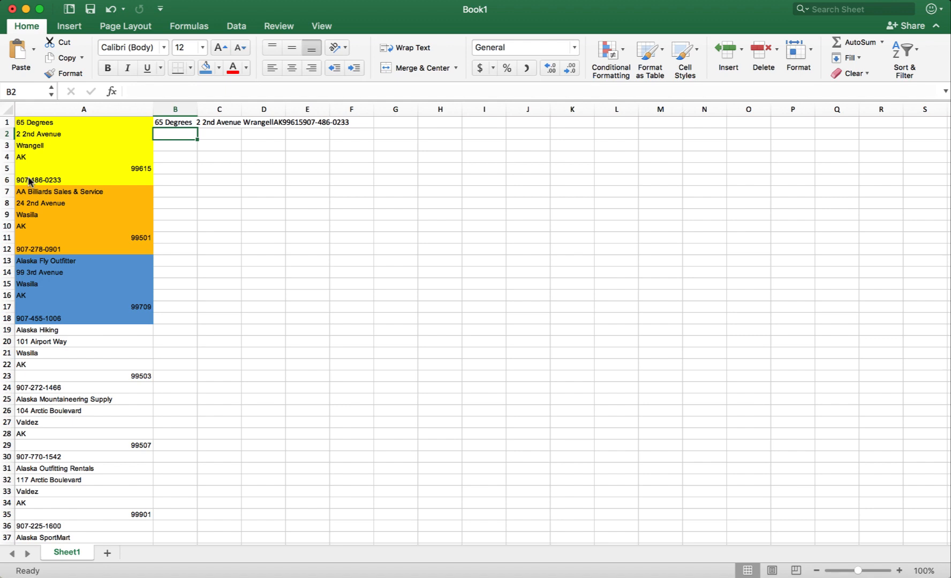
Auto-fit column B to its contents and inspect the CONCATENATE formula in B1
double_click(198, 106)
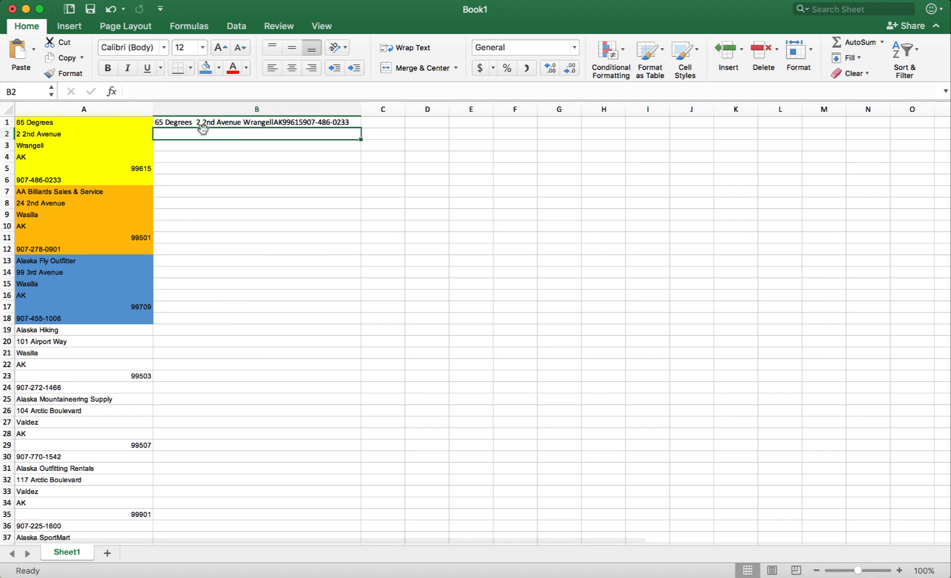
double_click(198, 122)
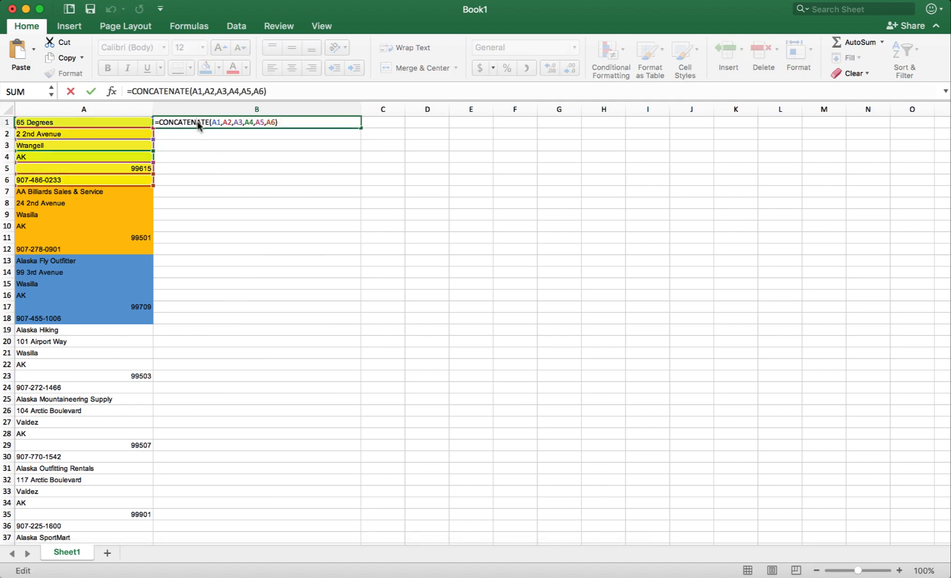
key(Return)
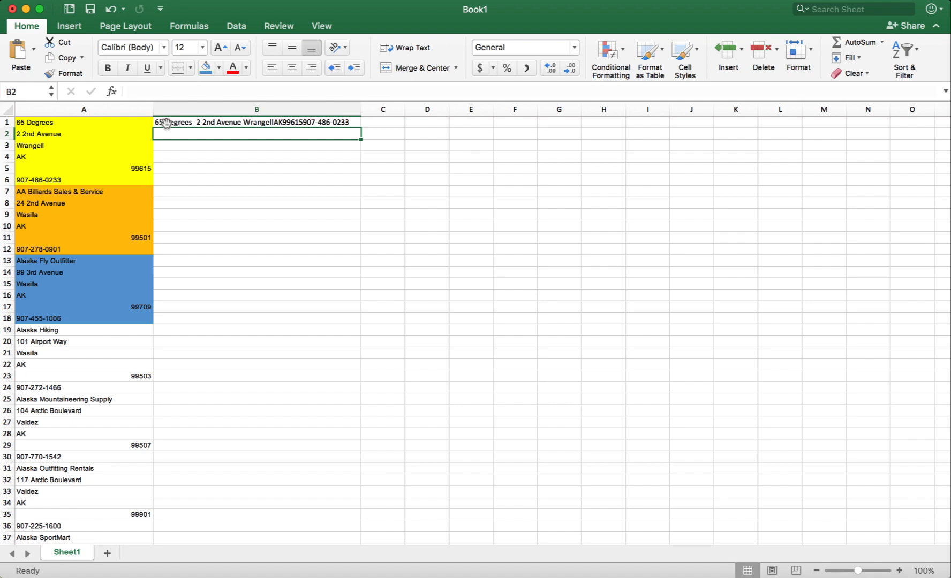
Replace the formula in B1 with =TRIM(CLEAN(A1)) and fill it down column B for all the imported rows
click(211, 123)
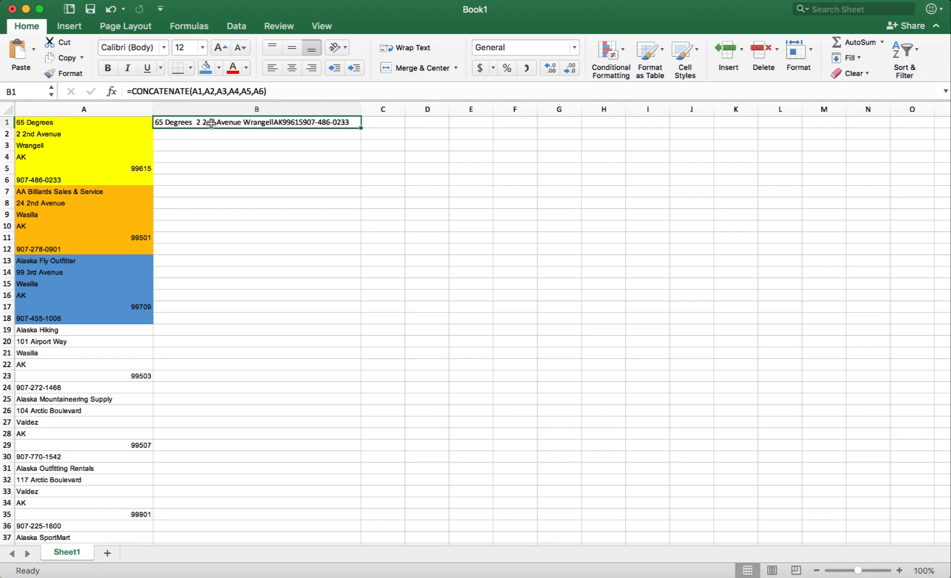
key(Delete)
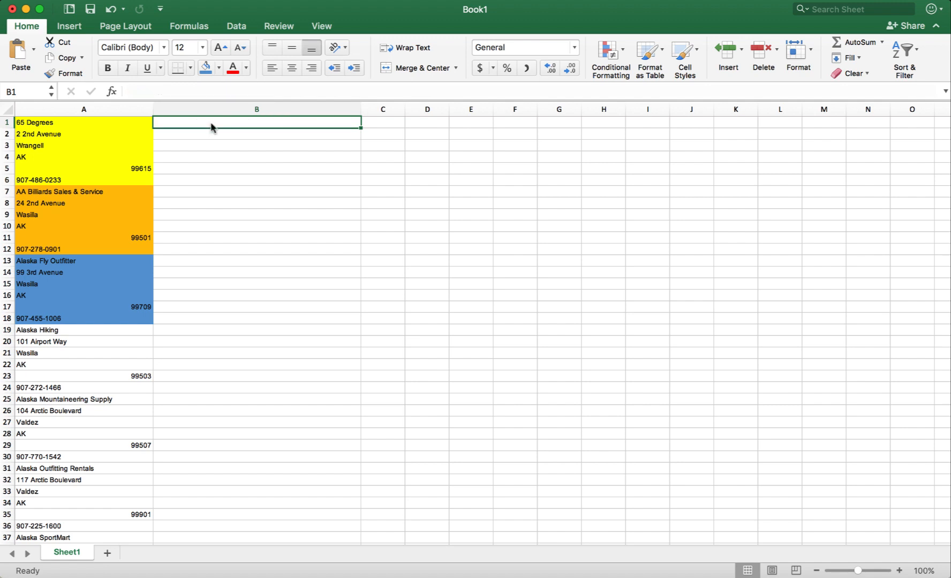
text(=)
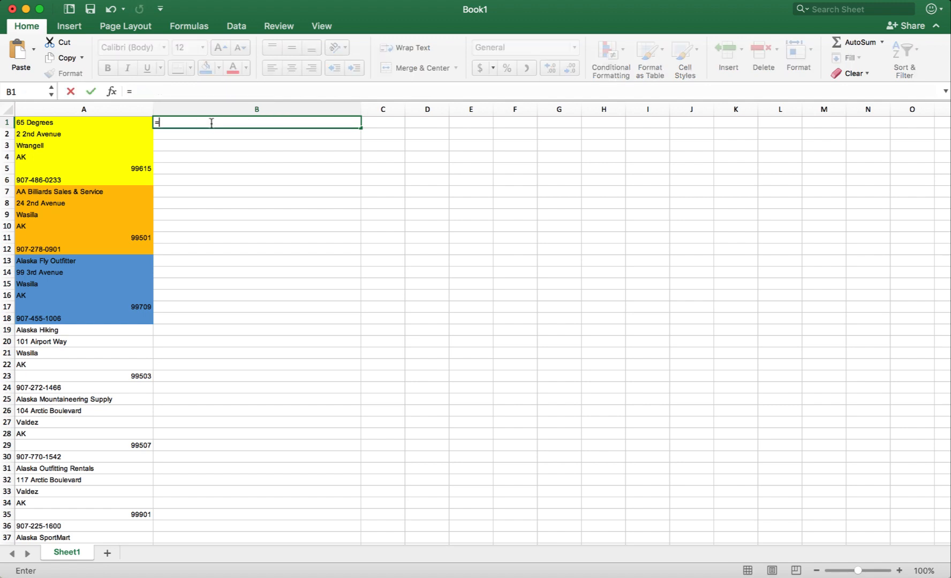
text(trim(clean()
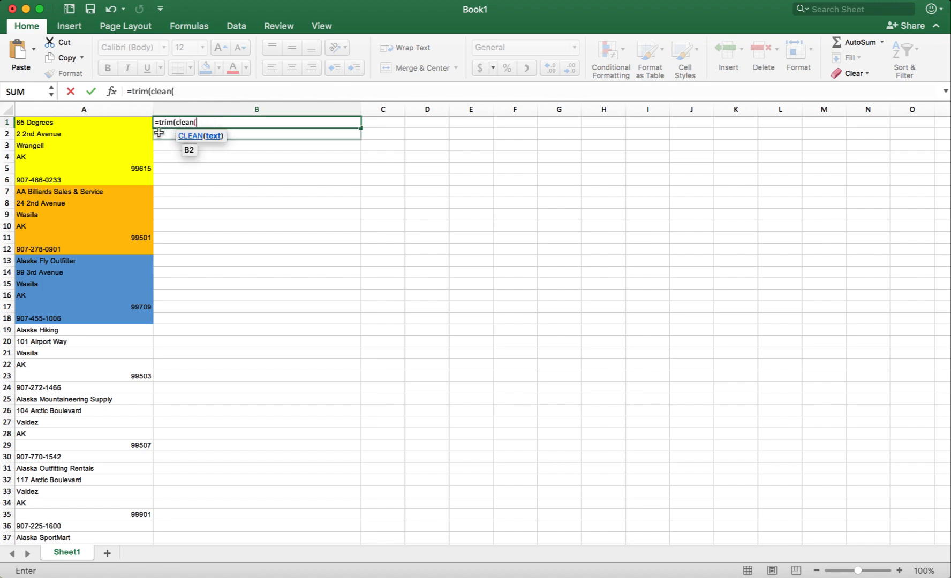
click(97, 123)
text())
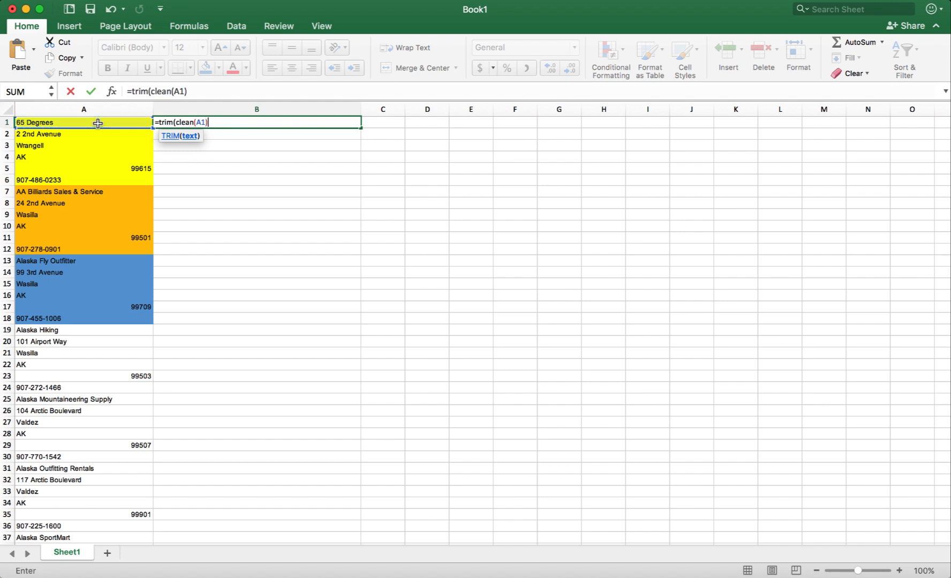
text())
key(Return)
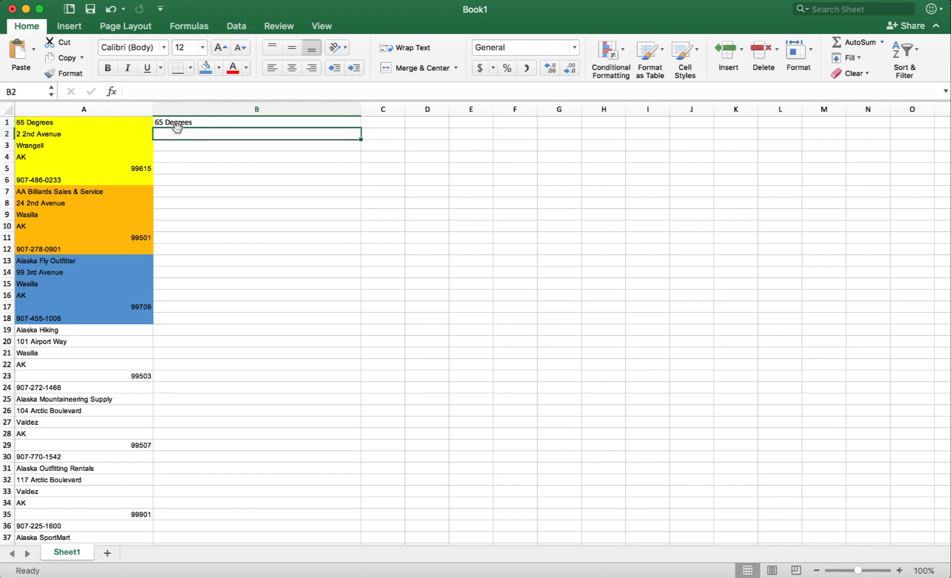
click(175, 123)
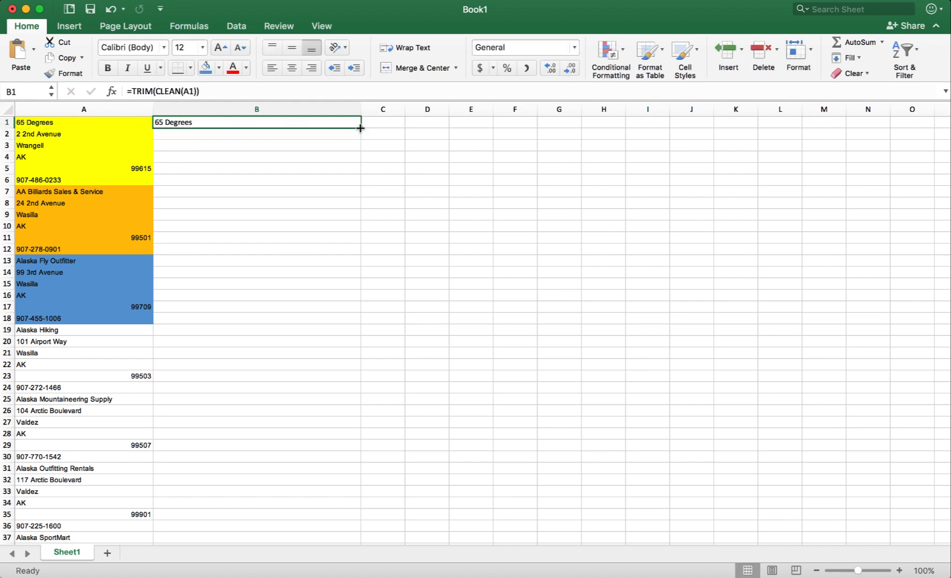
double_click(360, 128)
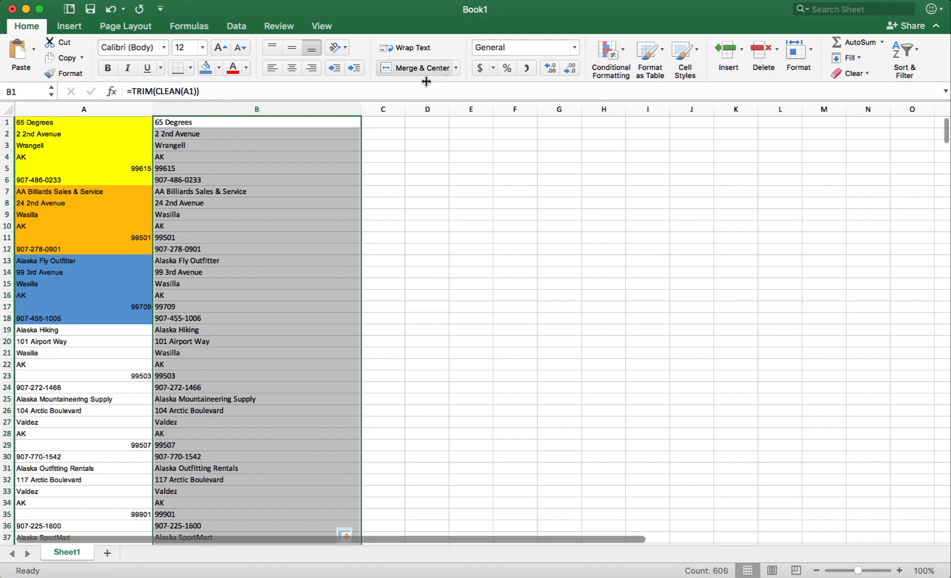
Enter a CONCATENATE formula in cell C1 that joins the cleaned cells B1, B2, B3, B4, B5 and B6
click(386, 123)
text(=c)
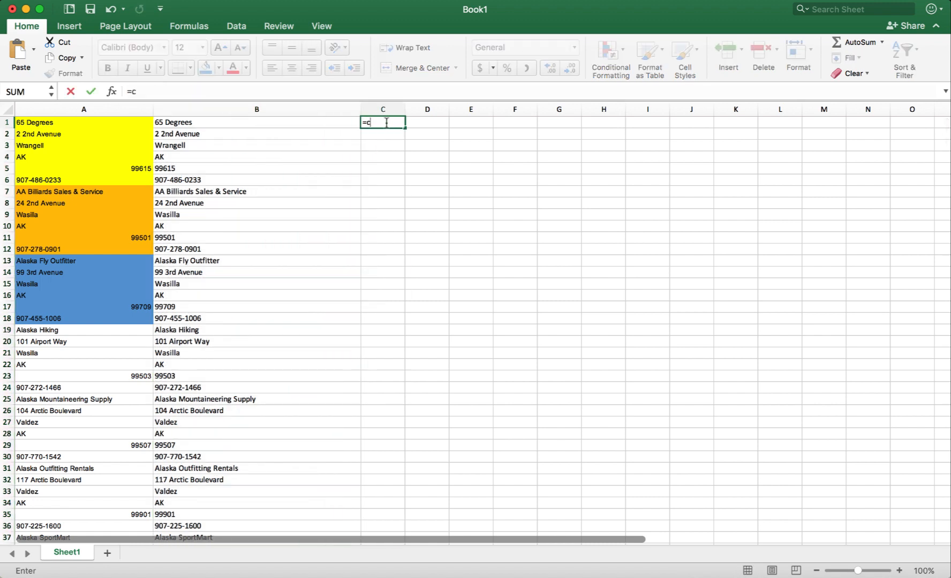
text(oncatenate()
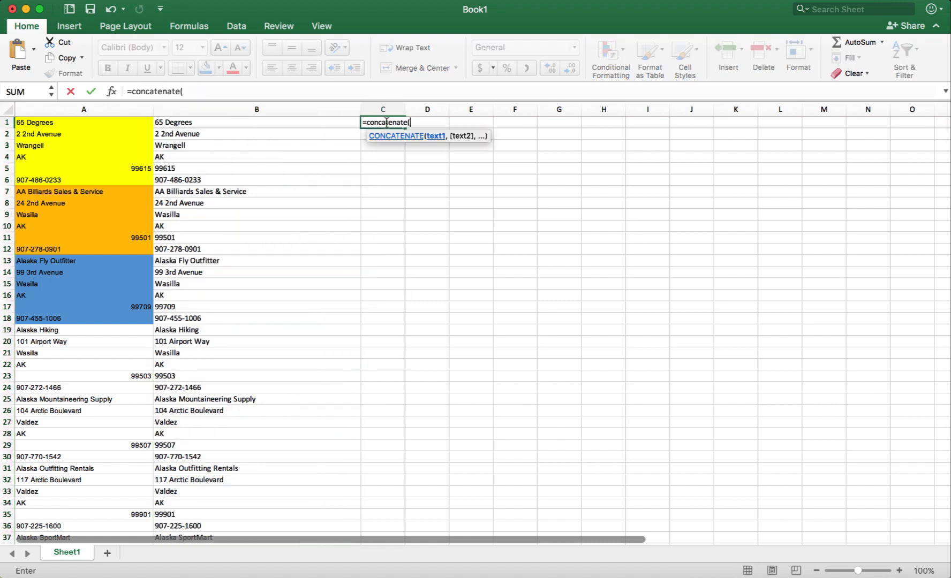
click(223, 125)
text(,)
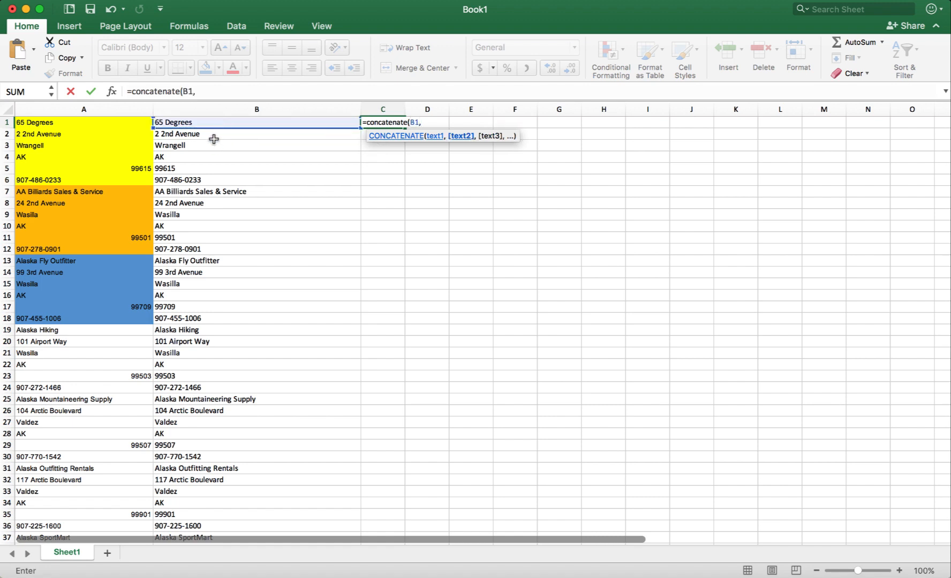
click(206, 135)
text(,)
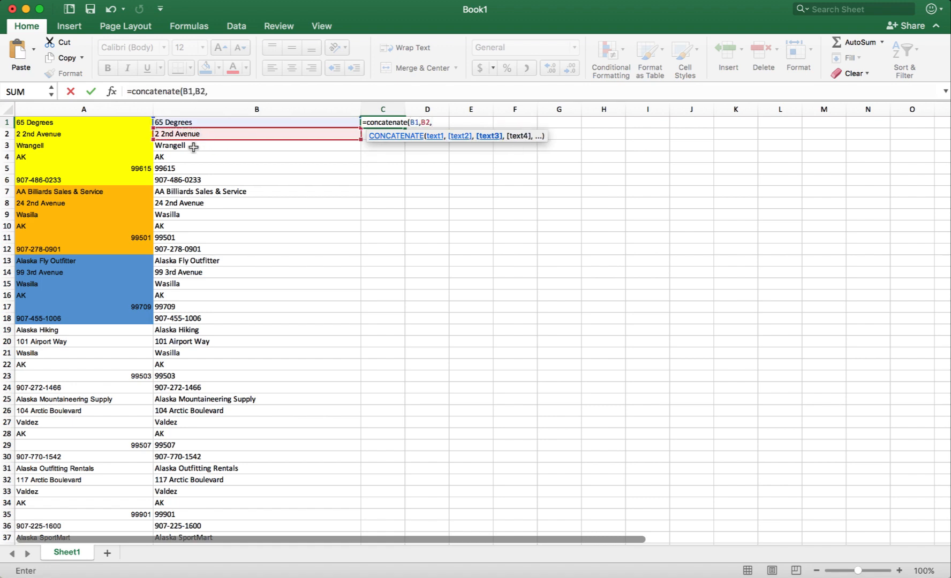
click(194, 146)
text(,)
click(179, 157)
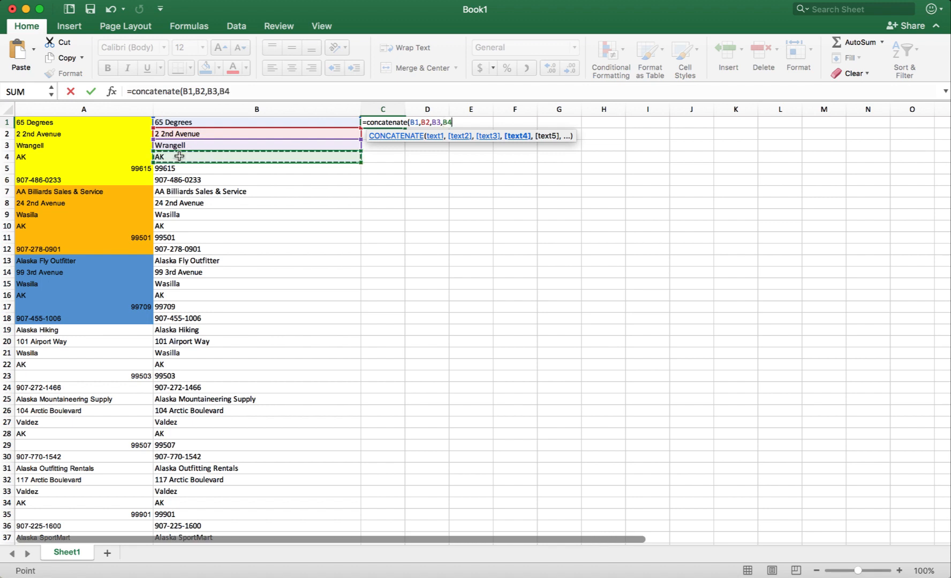
text(,)
click(174, 168)
text(,)
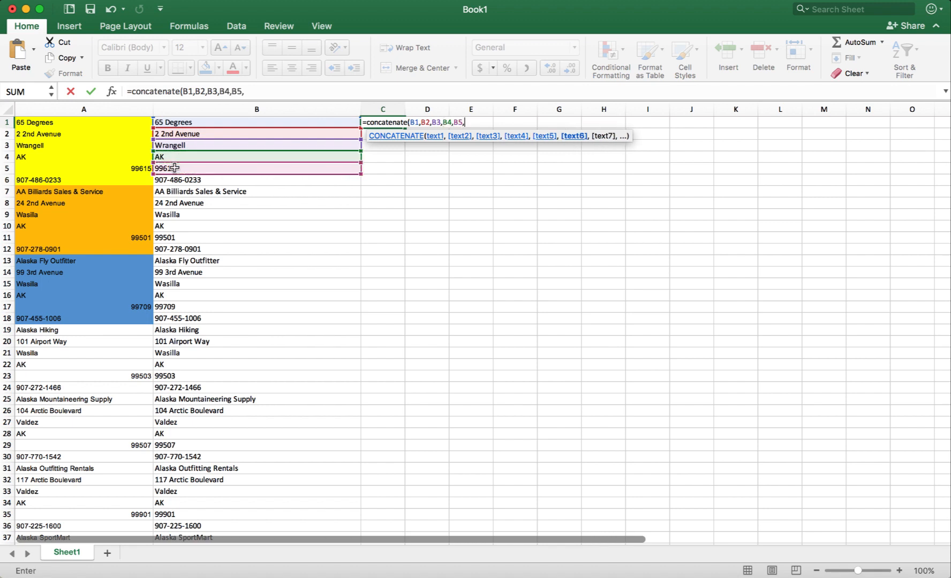
click(169, 179)
text())
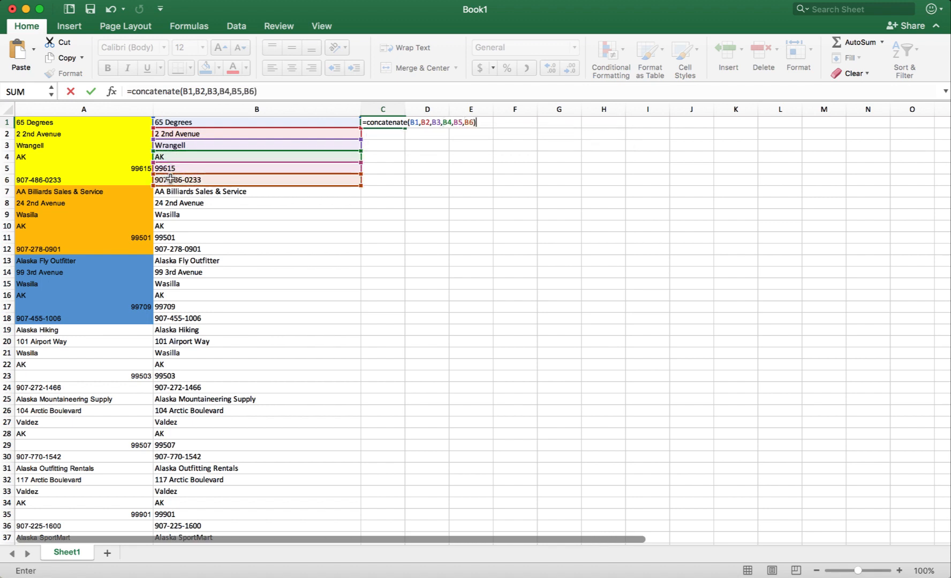
key(Return)
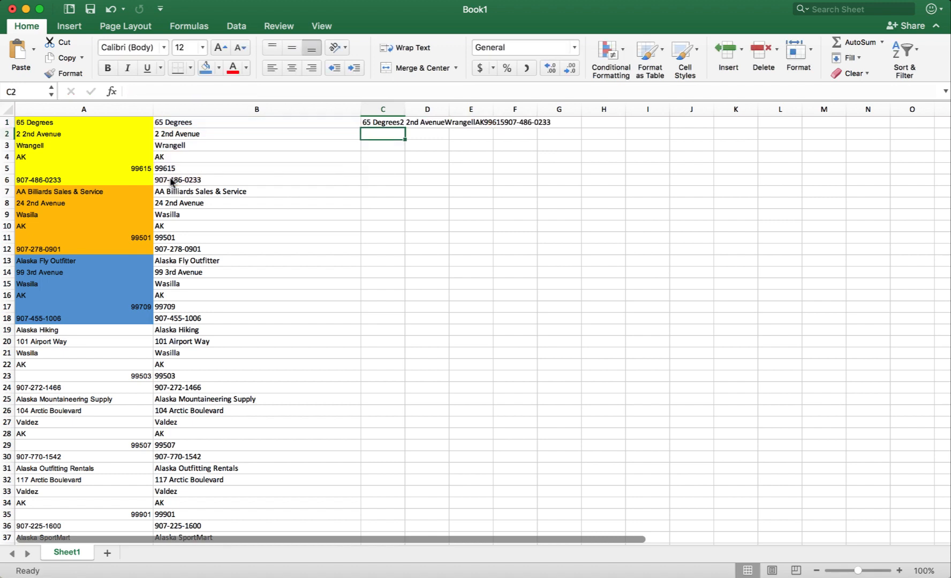
Auto-fit column C to its contents and inspect the CONCATENATE formula in C1
double_click(405, 107)
click(405, 106)
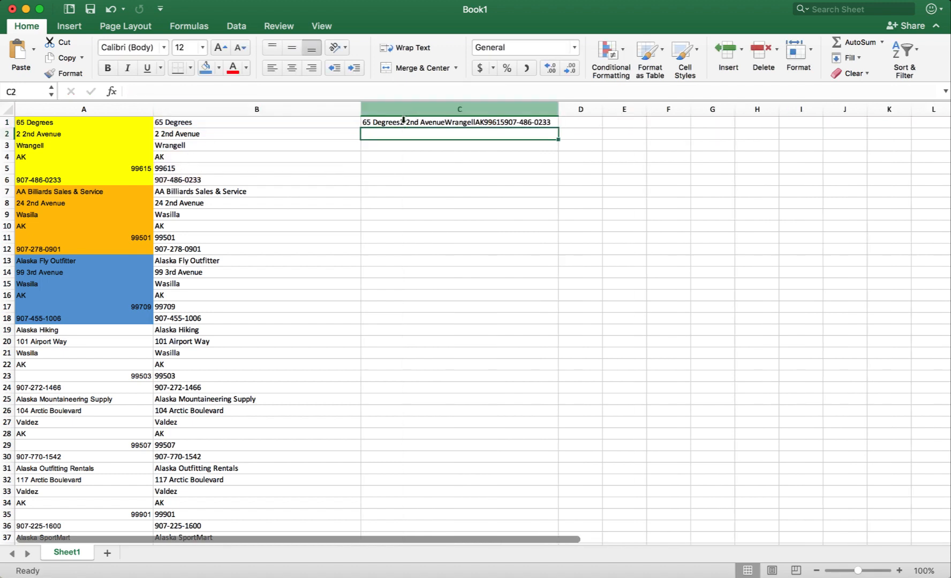
double_click(403, 122)
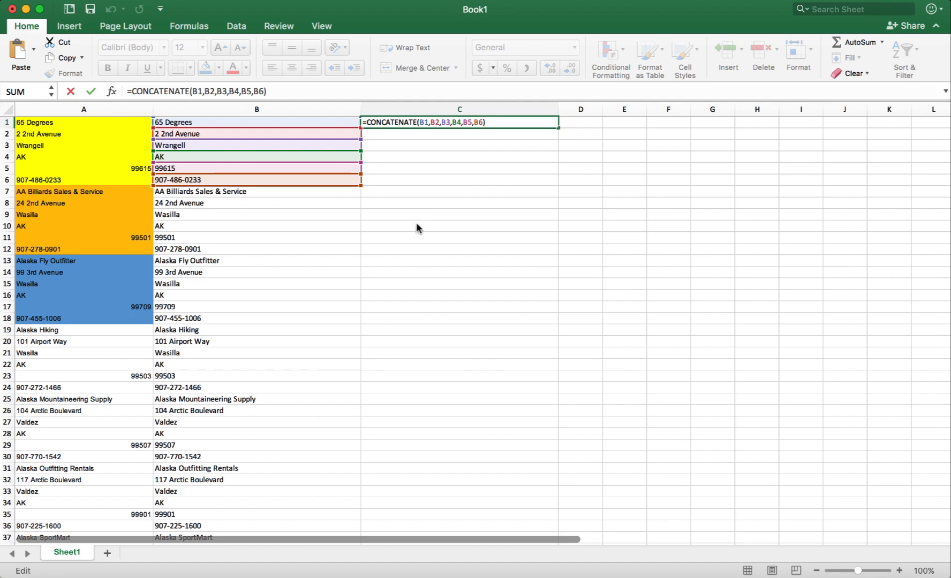
key(Return)
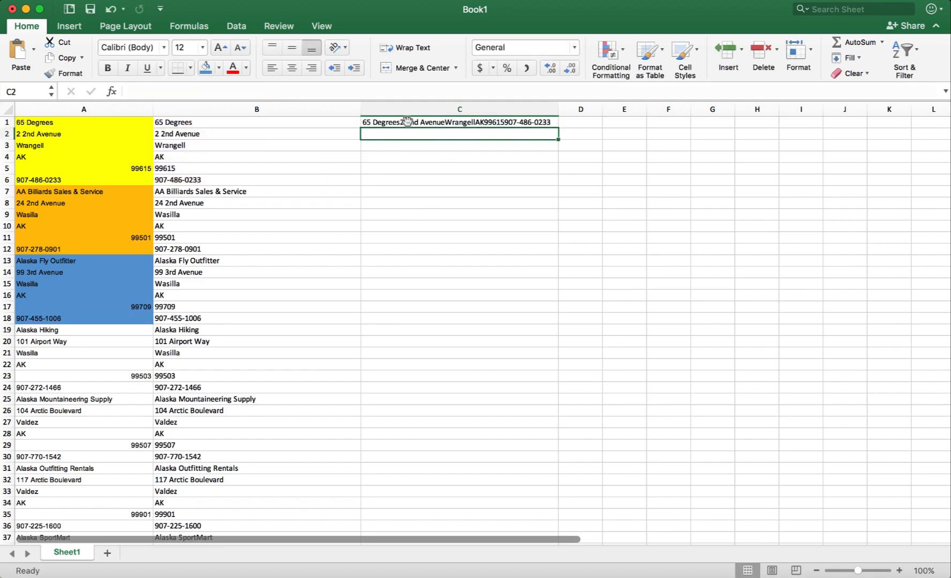
Insert the quoted comma separator "," as its own argument between B1 and B2 in the CONCATENATE formula in C1
double_click(391, 122)
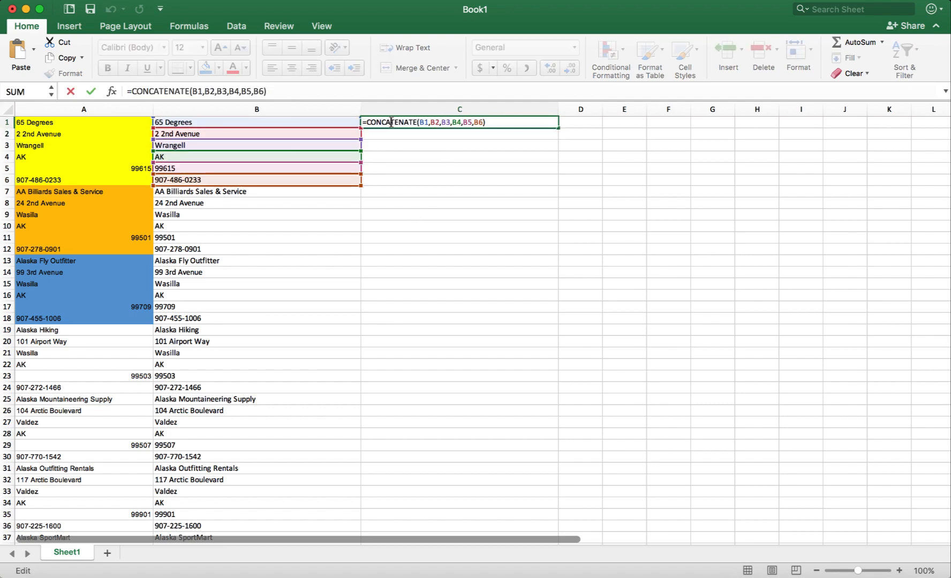
click(429, 123)
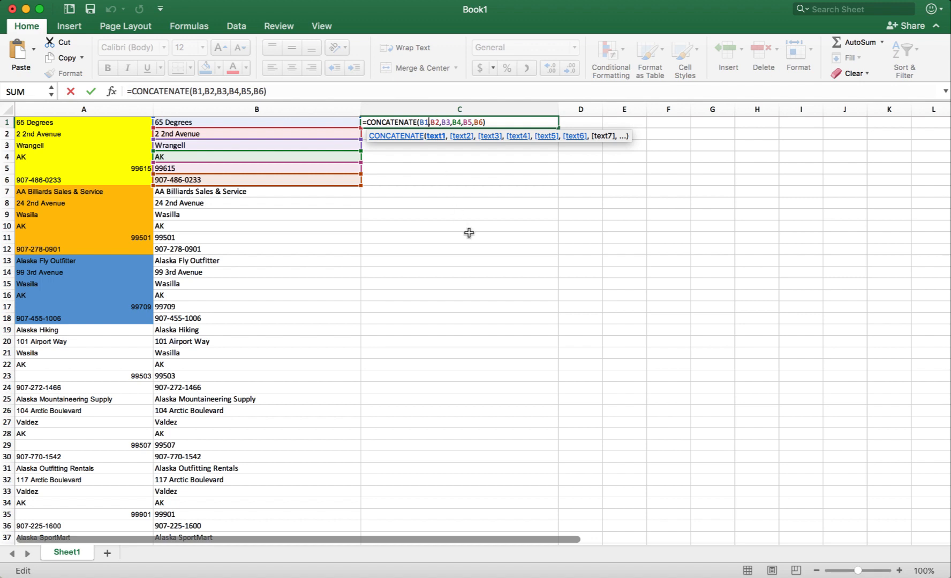
click(431, 122)
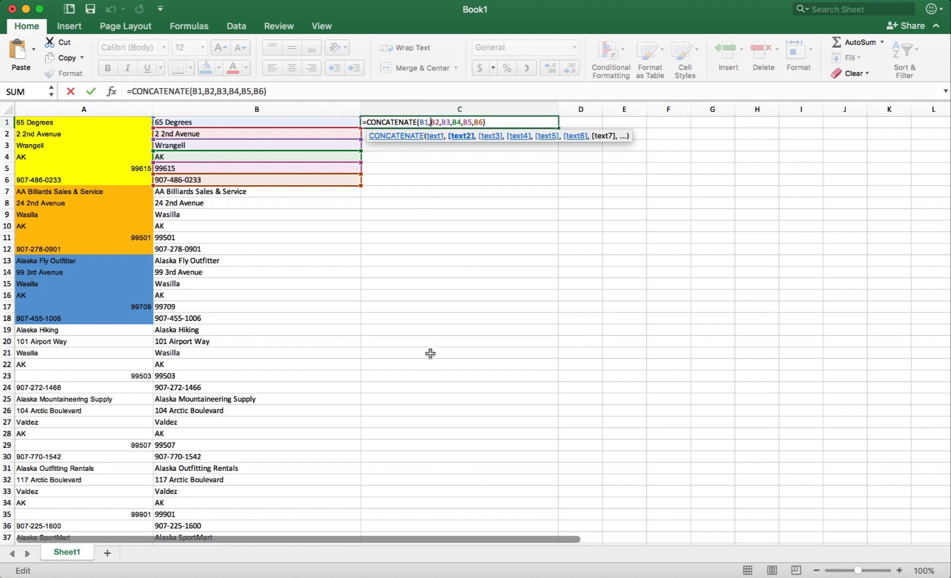
text(")
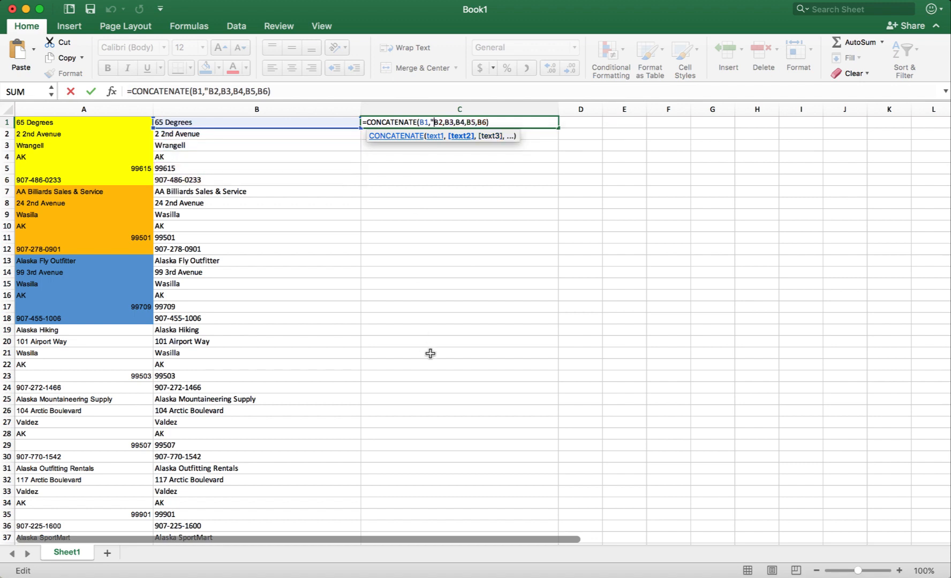
text(,")
text(")
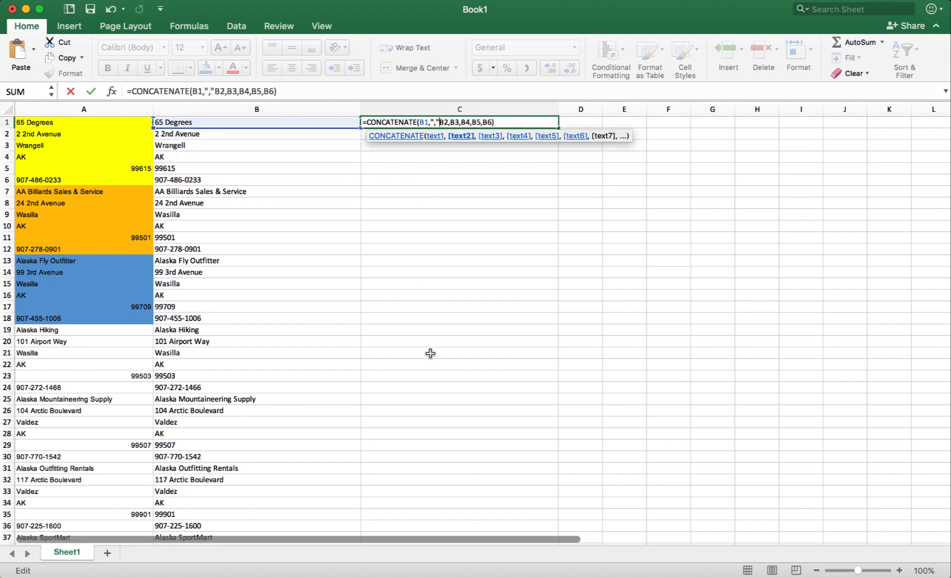
text(,)
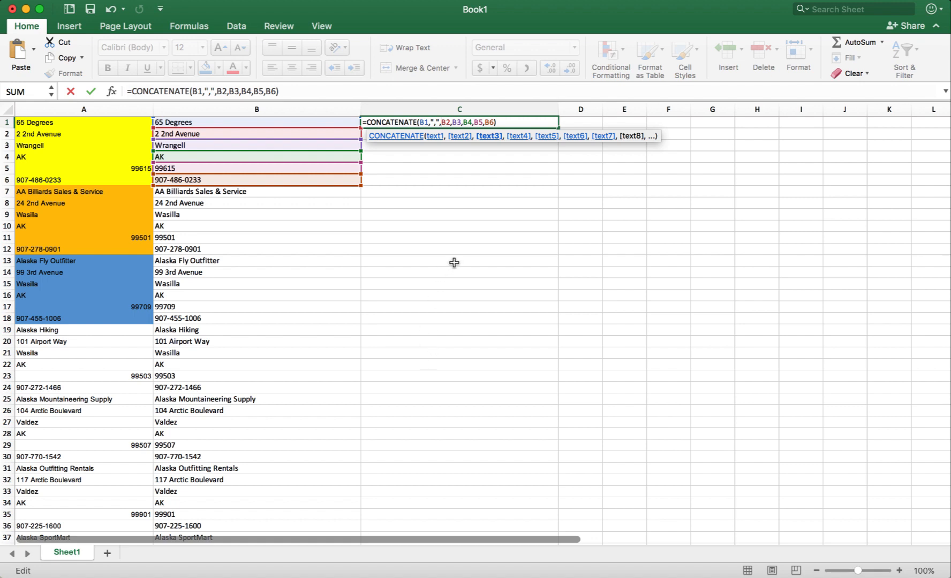
key(Return)
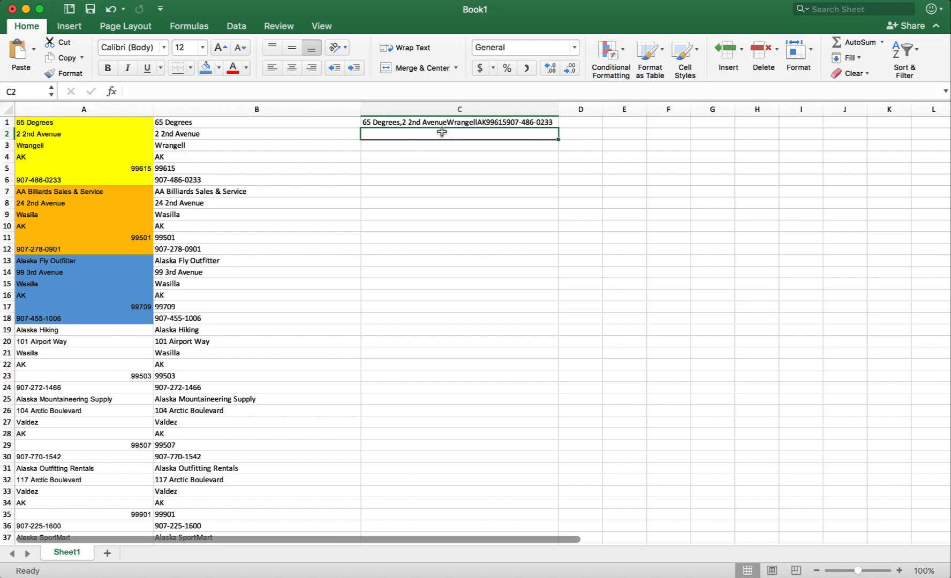
Insert the quoted comma separator "," between B2 and B3 in the CONCATENATE formula in C1
double_click(399, 122)
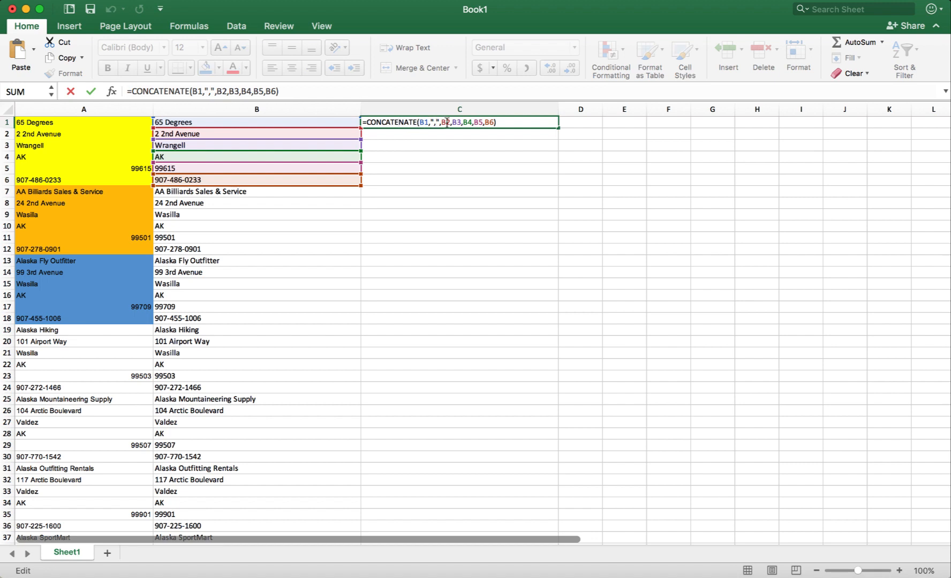
click(451, 123)
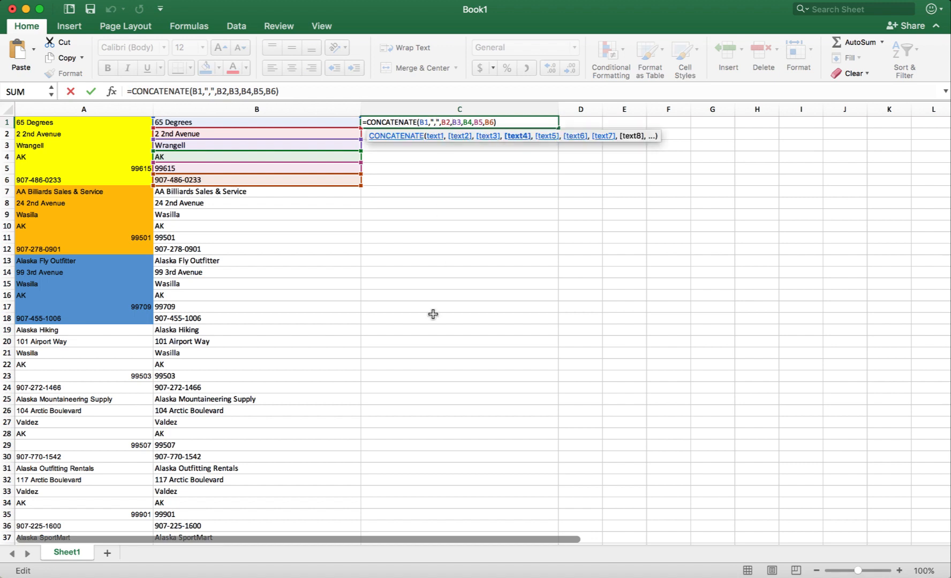
text(",",)
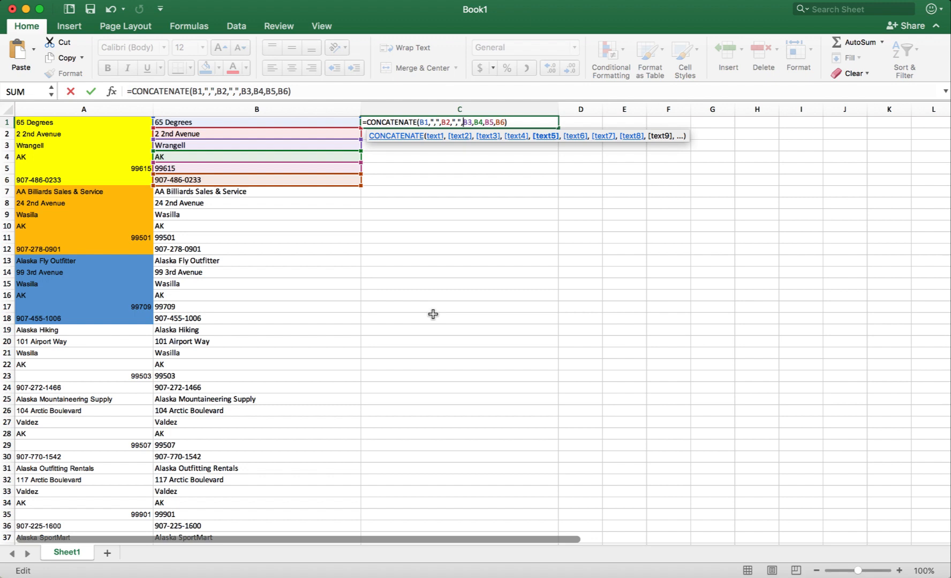
key(Return)
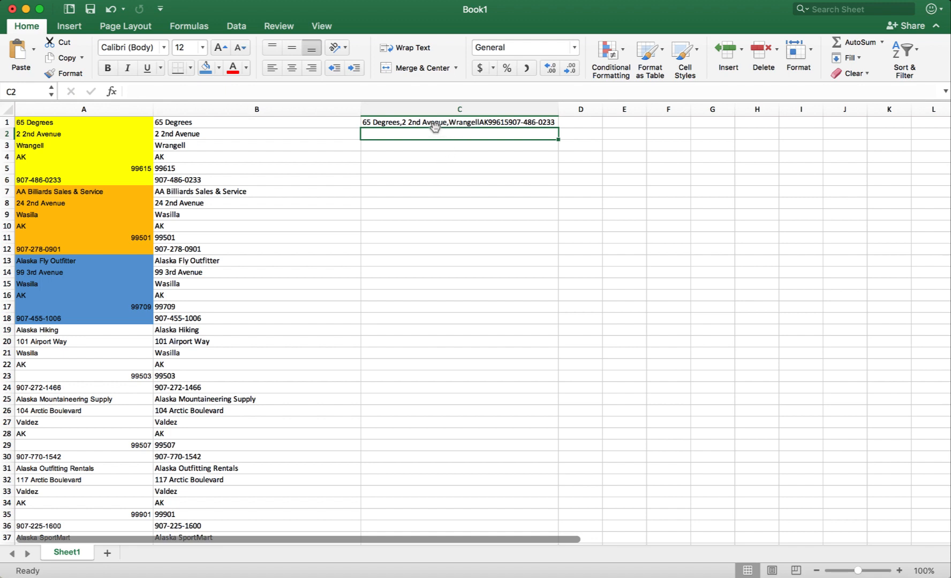
Insert the quoted comma separator "," between B3 and B4 in C1's formula
double_click(435, 122)
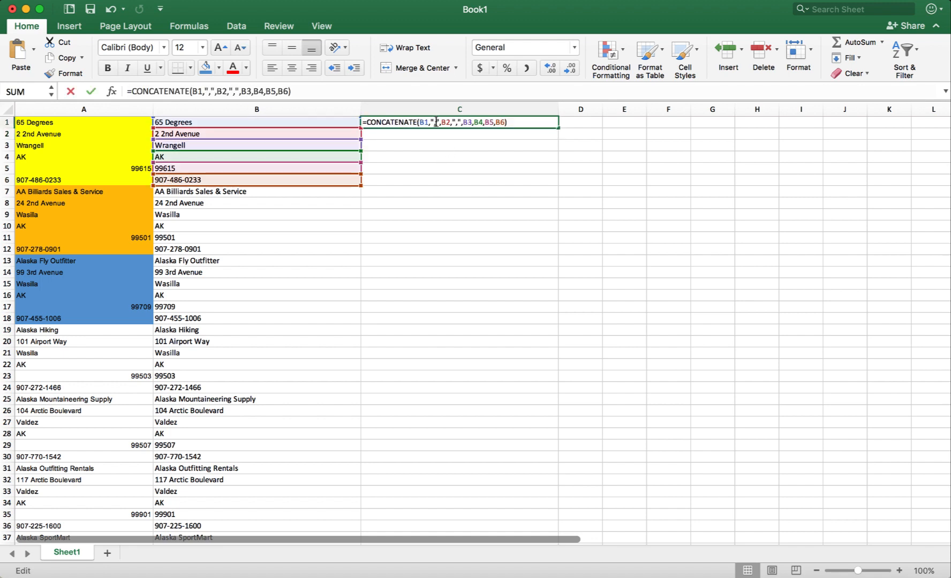
click(473, 122)
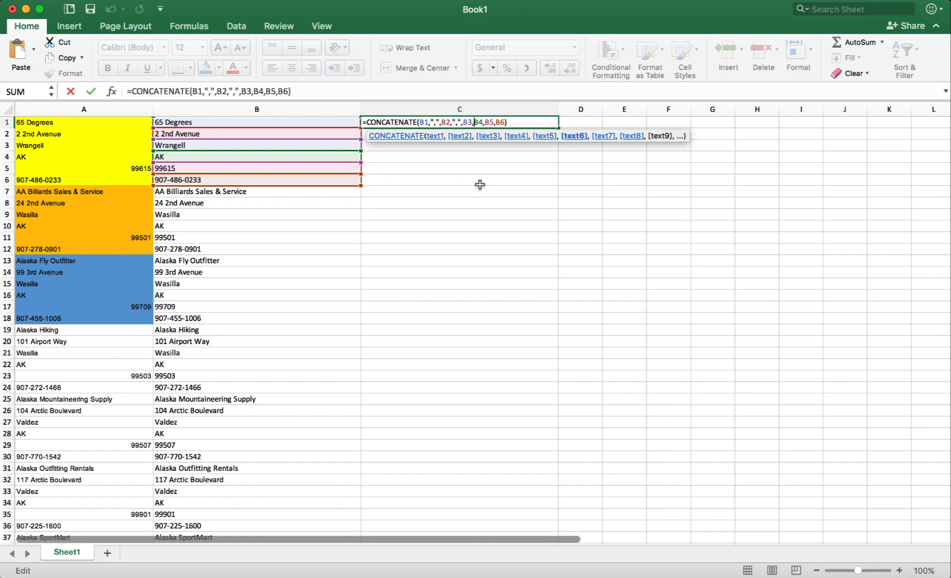
text(",")
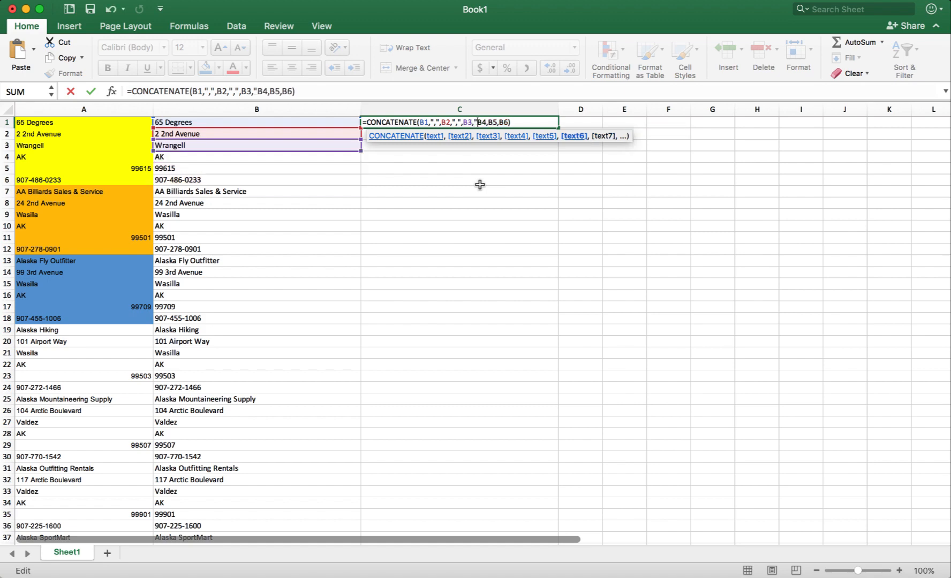
text(,)
Add quoted comma separators between B4 and B5 and between B5 and B6 in C1's formula, and try to enter it
key(Right)
key(Right)
key(Right)
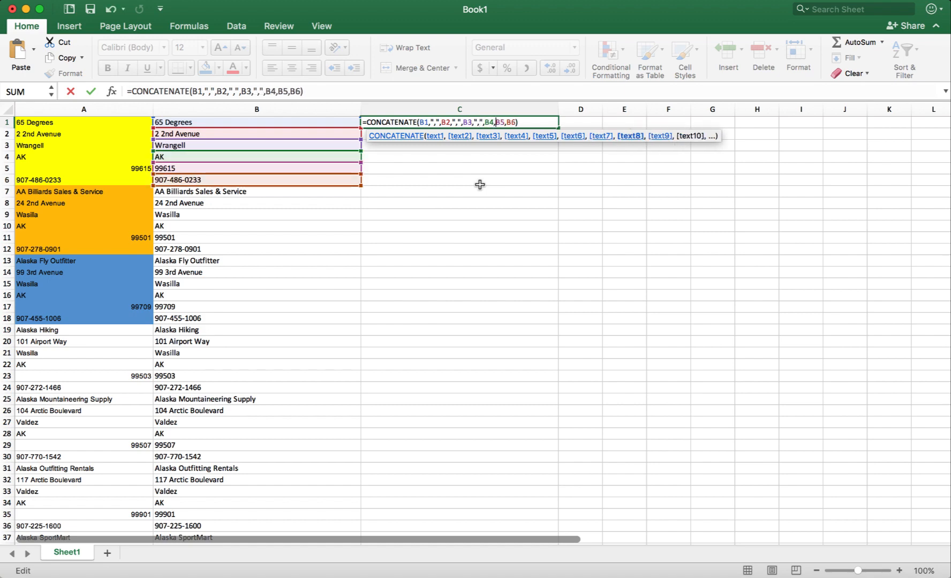
text(",")
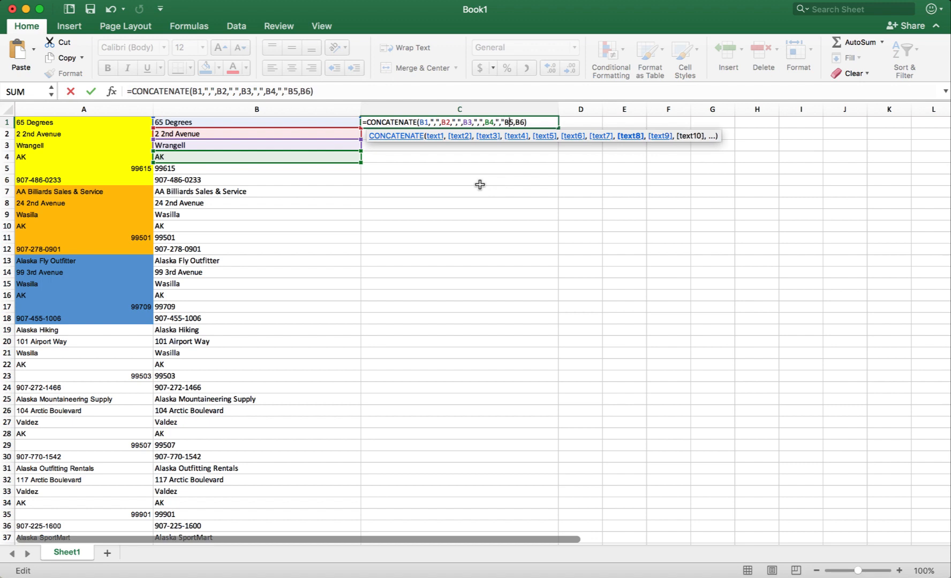
key(Right)
key(Right)
key(Right)
text(",",)
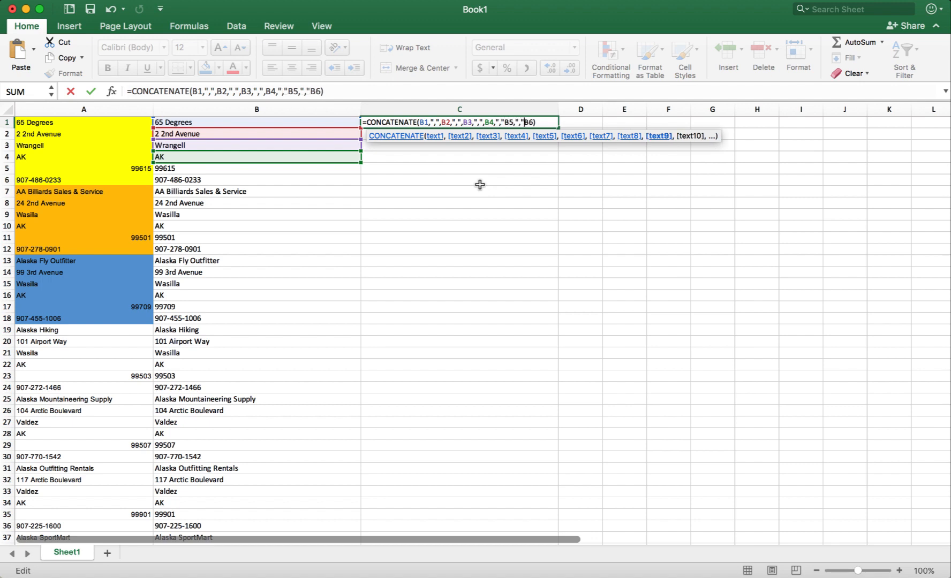
key(Return)
key(Return)
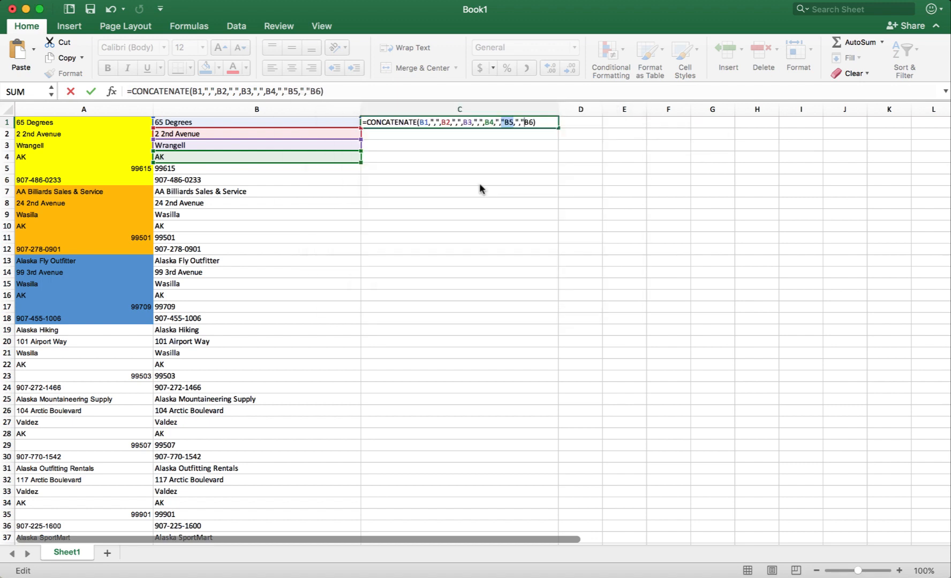
Add the missing argument comma directly before B6 in C1's formula and try to enter it
click(524, 122)
text(,)
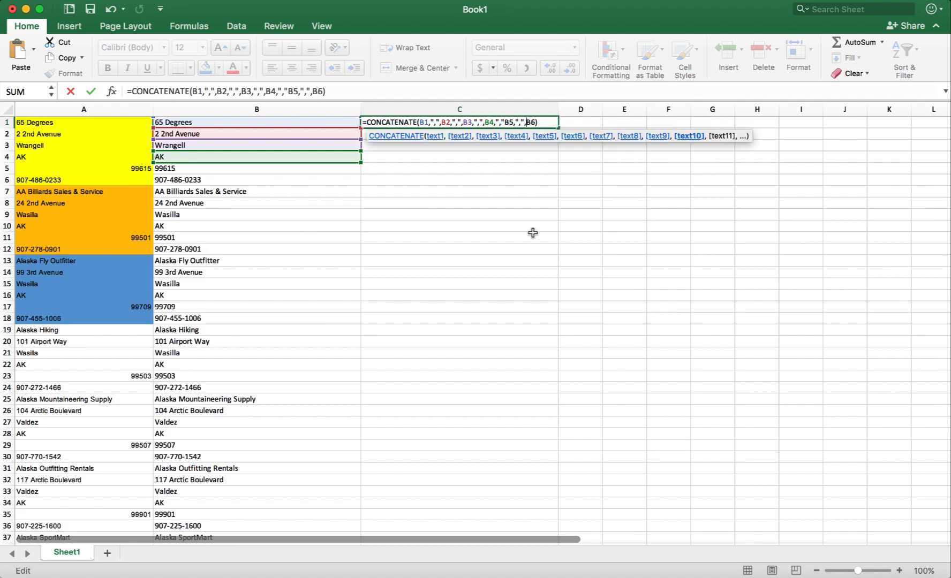
key(Return)
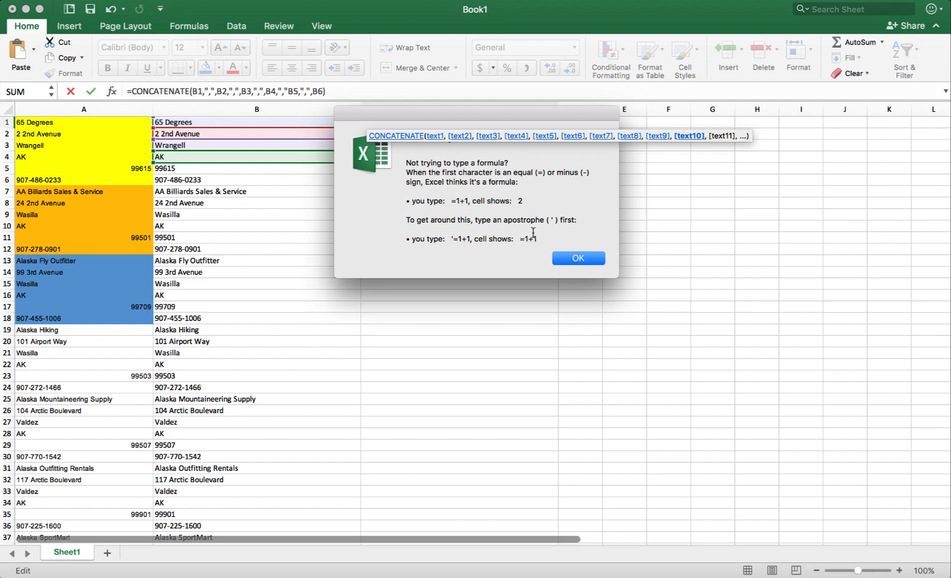
key(Return)
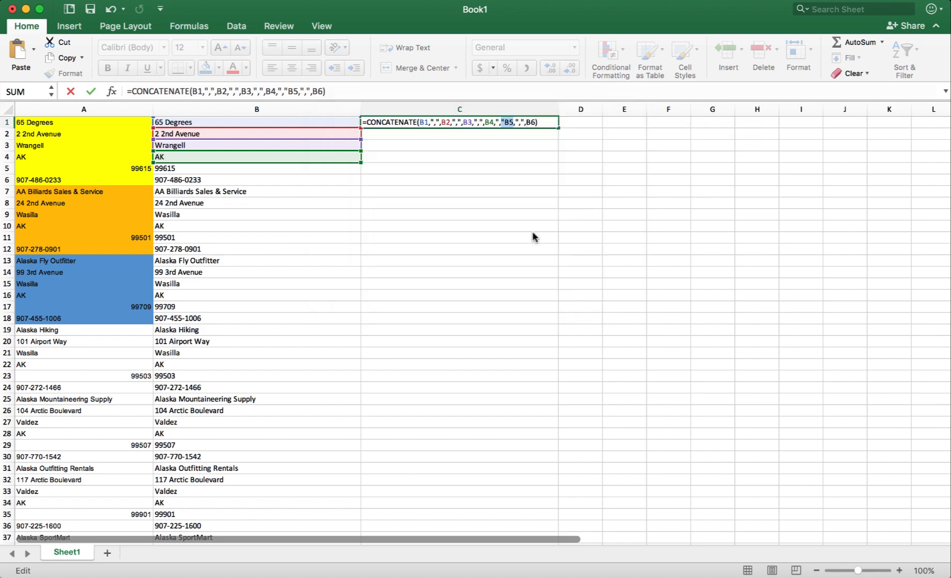
Try to repair C1's formula by deleting the comma directly after B5
click(515, 122)
key(BackSpace)
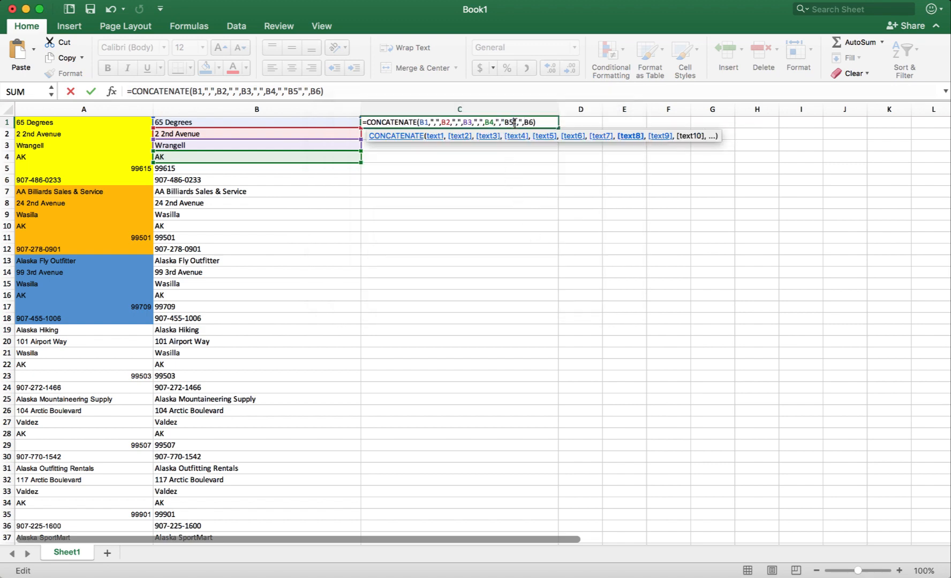
key(Return)
key(Return)
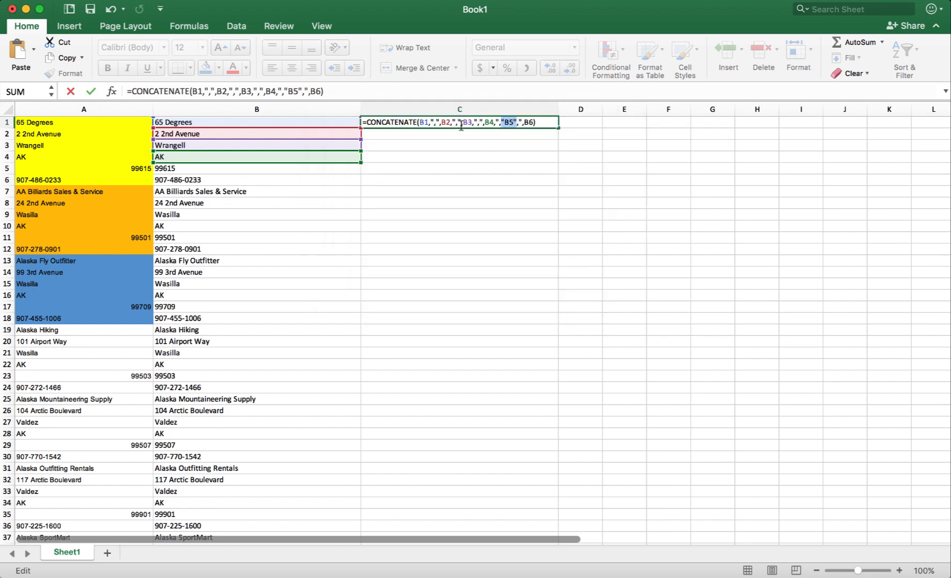
Correct the separators around B5 so C1 reads =CONCATENATE(B1,",",B2,",",B3,",",B4,",",B5,",",B6)
click(504, 122)
text(,",)
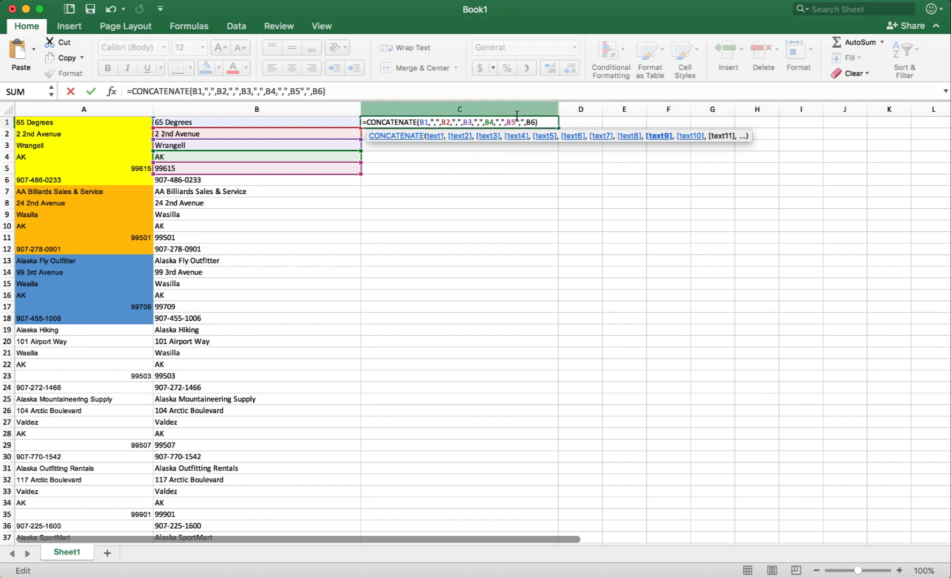
click(516, 122)
text(,)
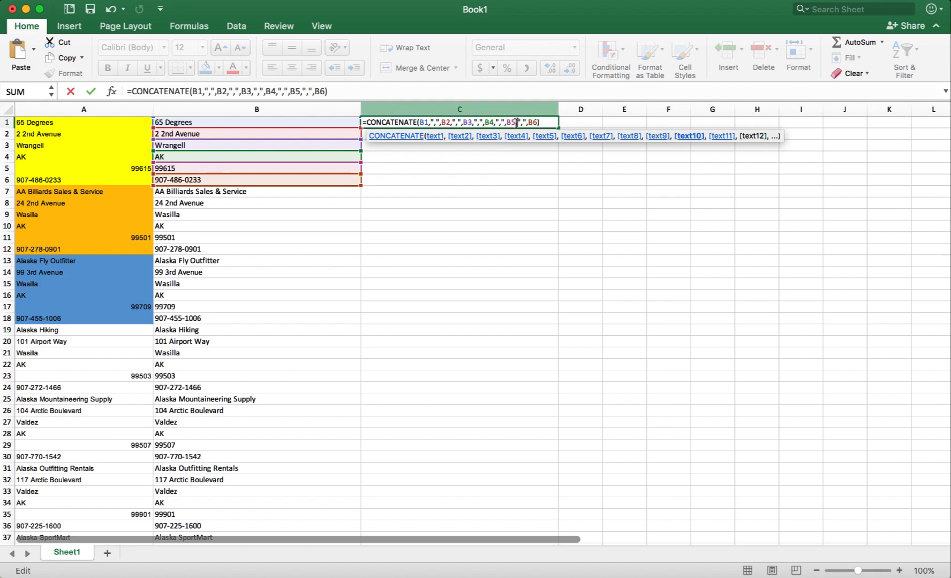
key(Return)
double_click(515, 122)
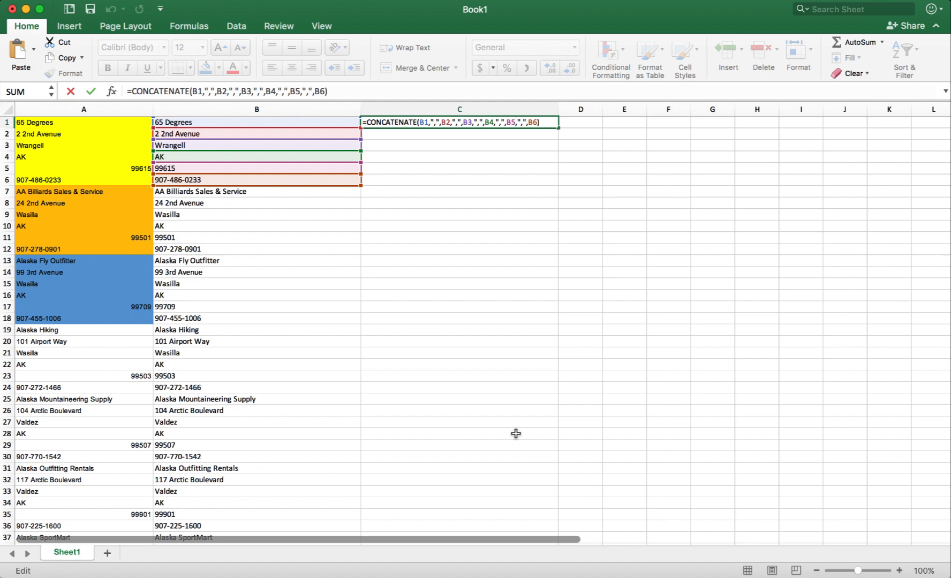
key(Return)
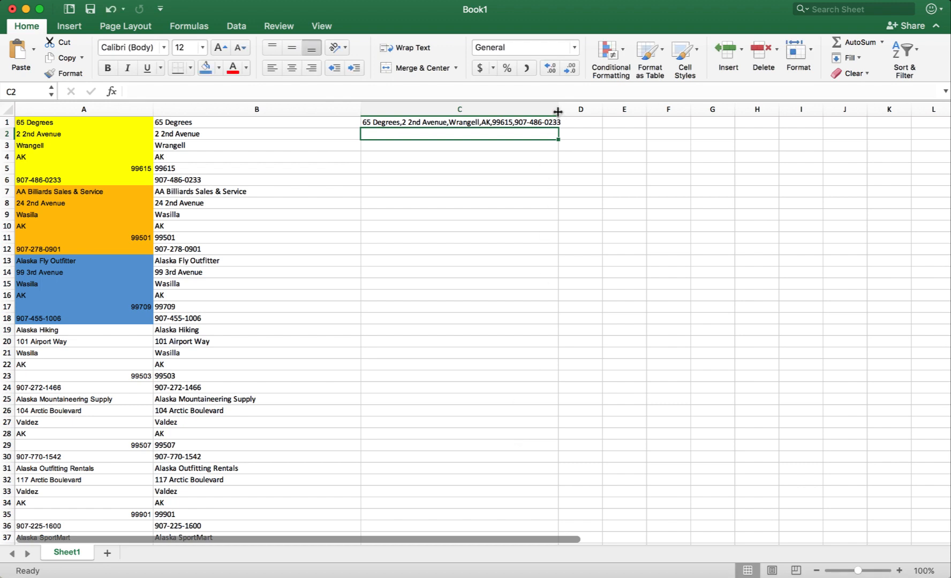
Fill the CONCATENATE formula from C1 down column C for all the imported rows, and widen column C to fit the joined text
drag(558, 116, 569, 117)
click(543, 122)
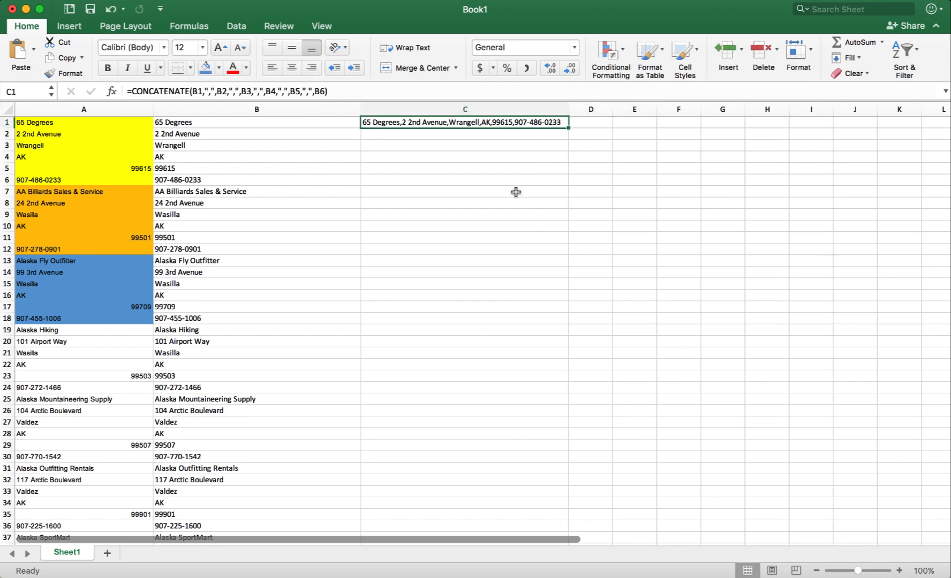
double_click(569, 129)
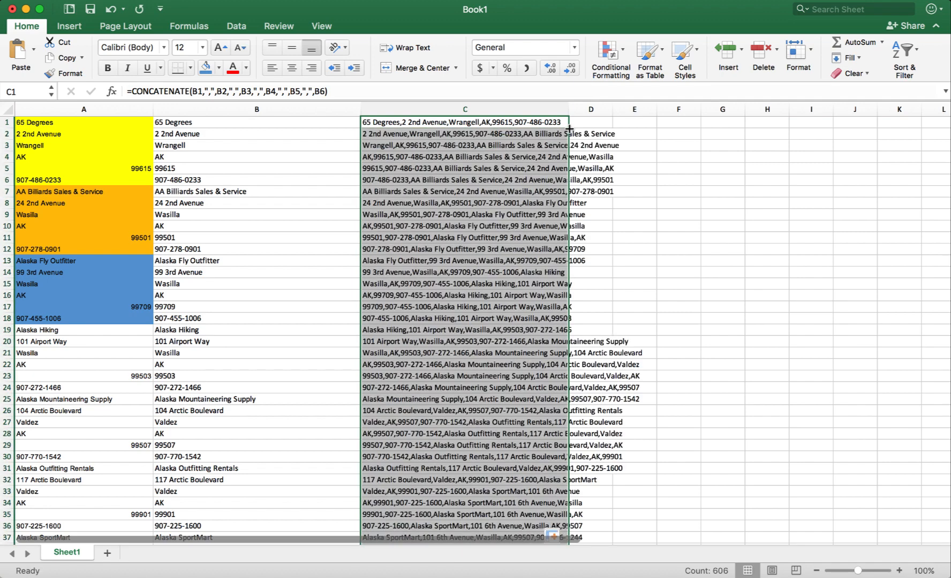
drag(572, 101, 648, 113)
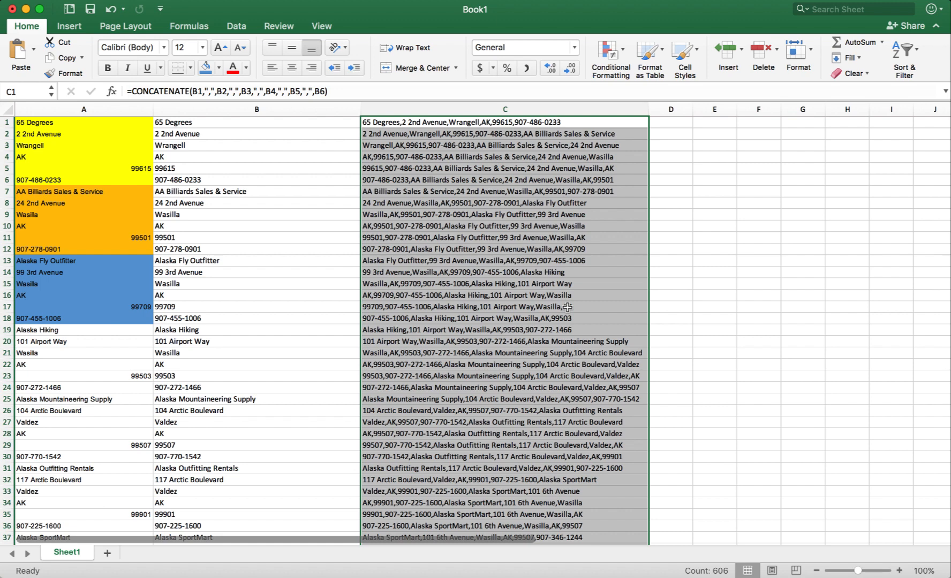
Copy the filled formulas in column C and paste them as values only into column D, starting at D1
key(super+c)
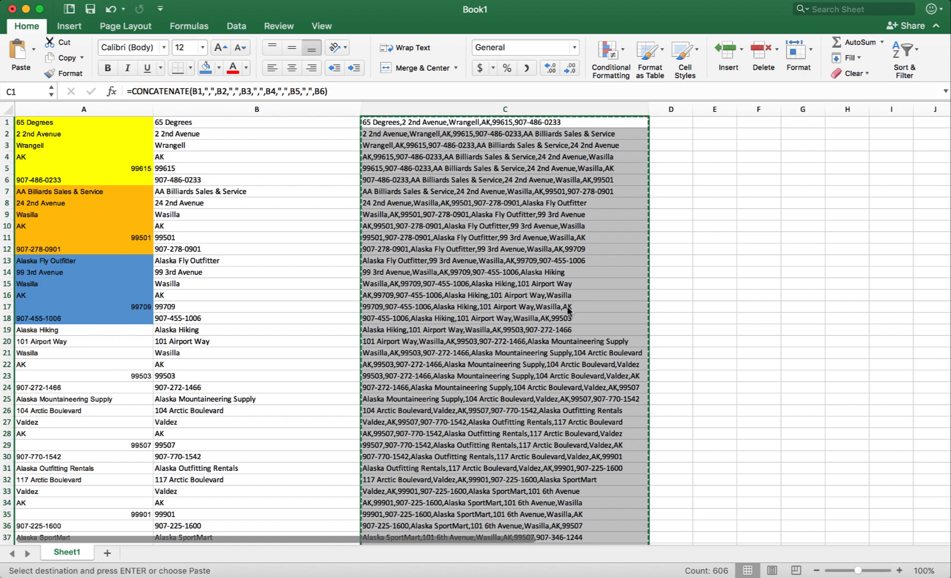
click(671, 123)
click(671, 122)
right_click(671, 122)
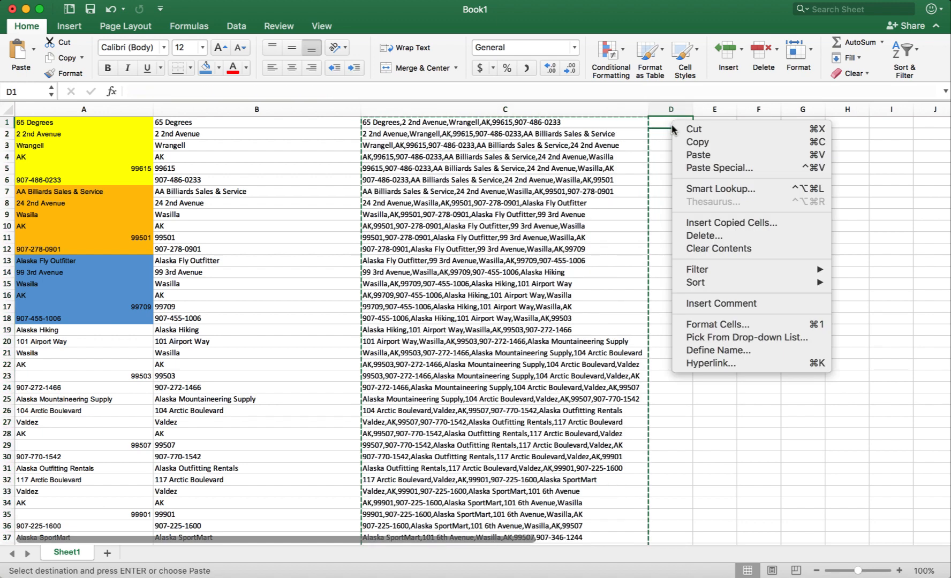
click(685, 165)
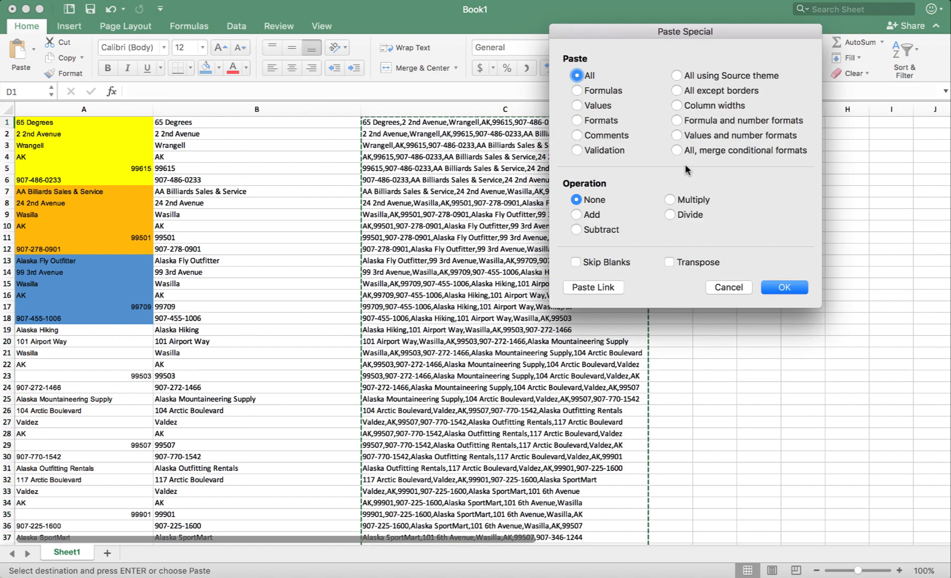
click(577, 106)
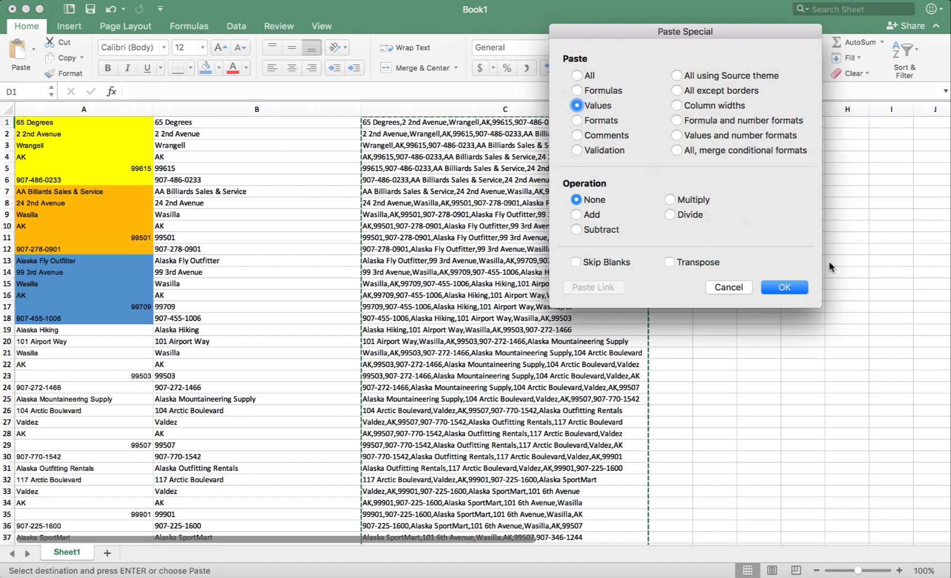
click(784, 288)
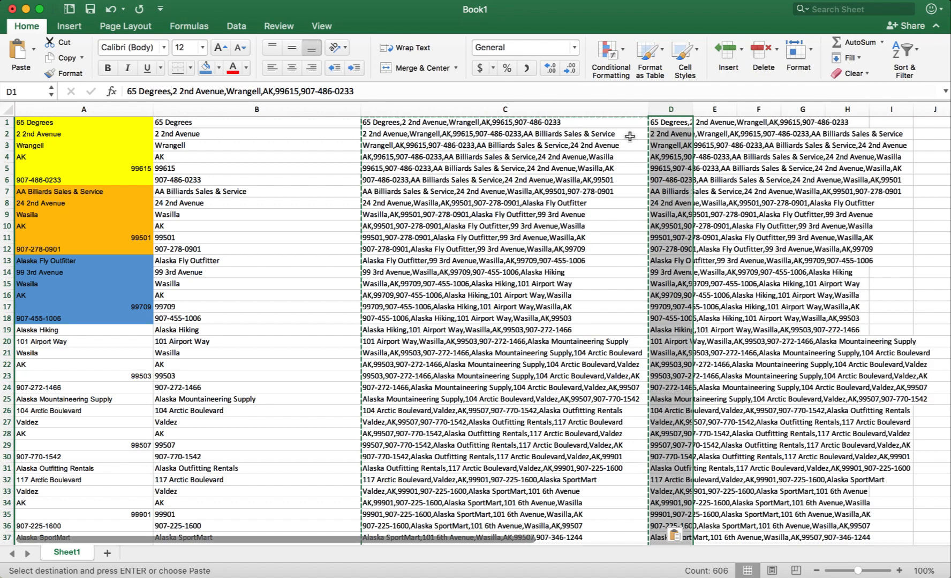
Fit column D to its text, narrow column C, and trim the spare width from column D
double_click(692, 111)
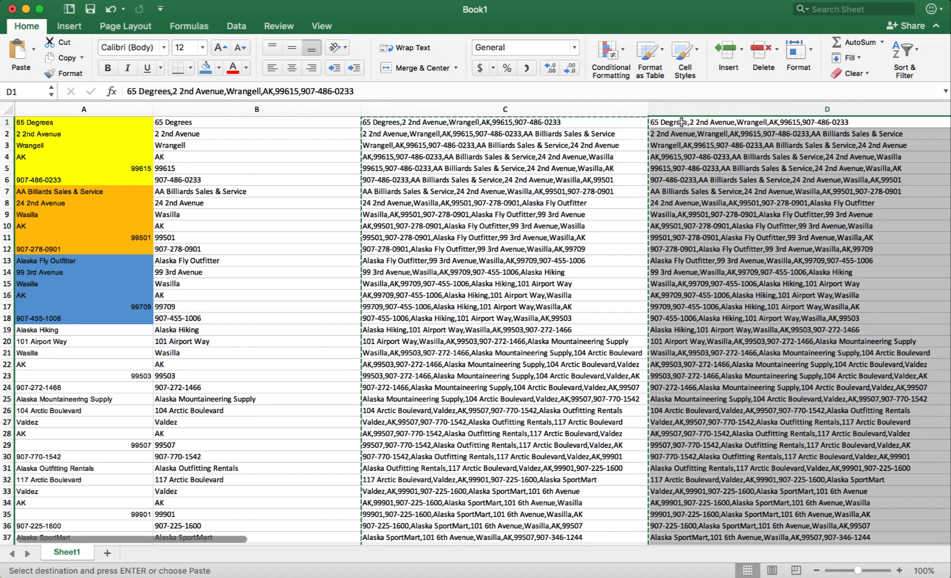
key(Left)
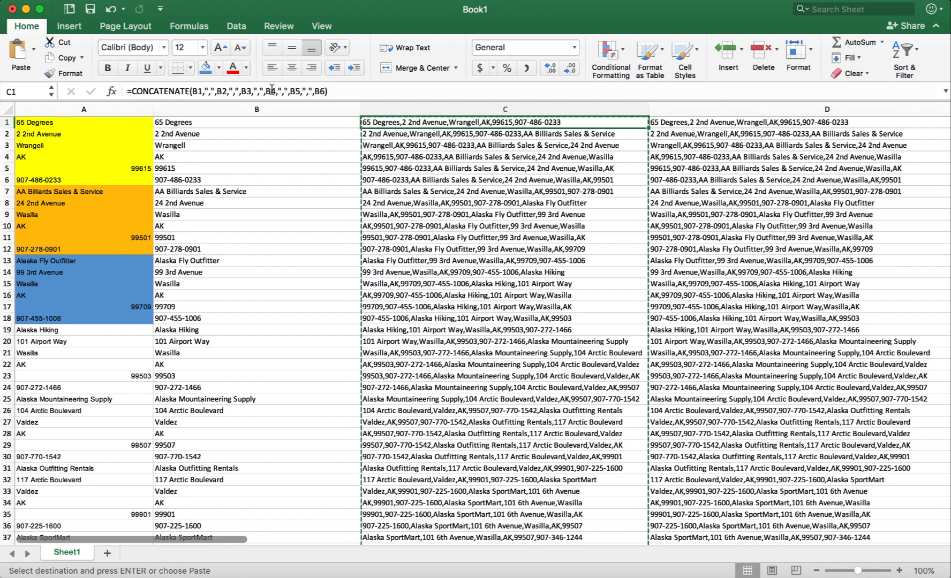
click(694, 122)
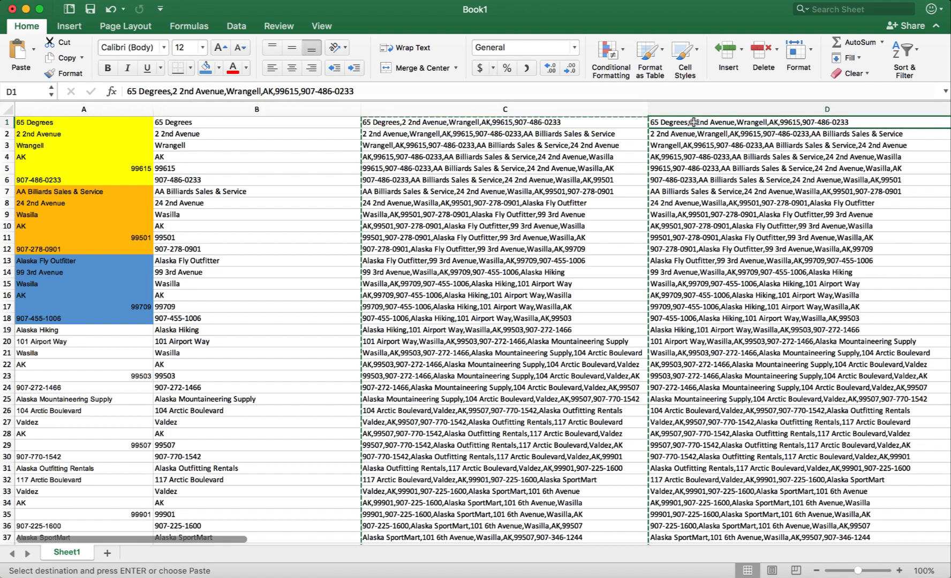
drag(648, 109, 438, 108)
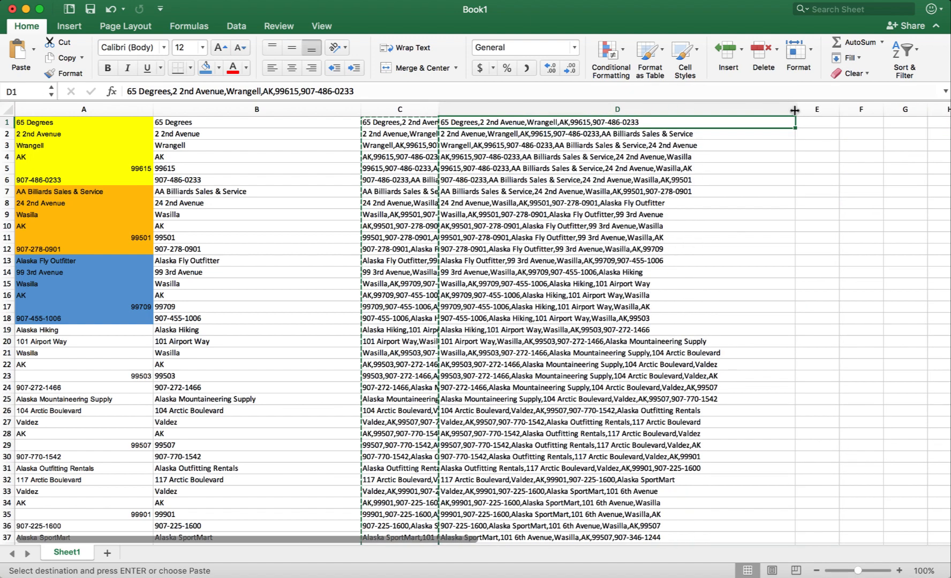
drag(794, 109, 727, 110)
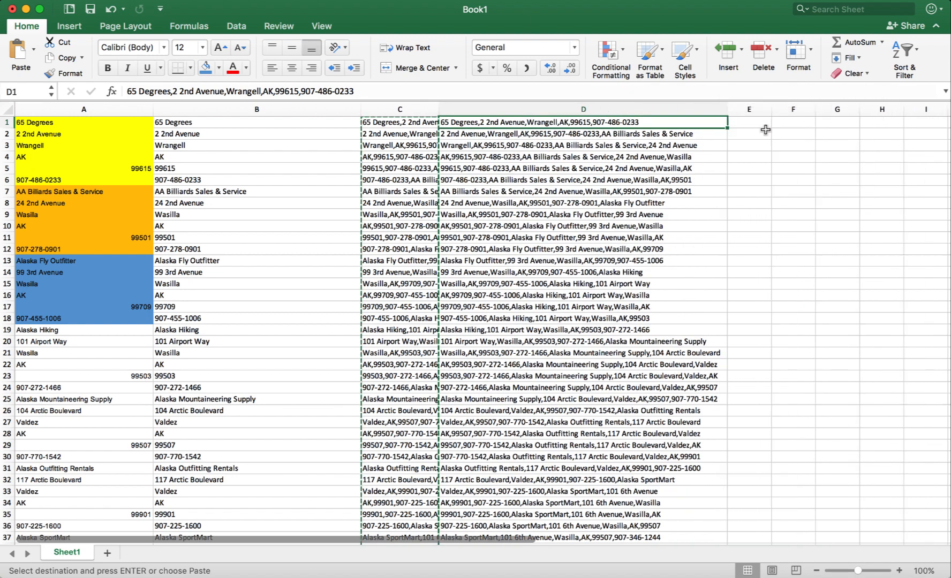
click(739, 121)
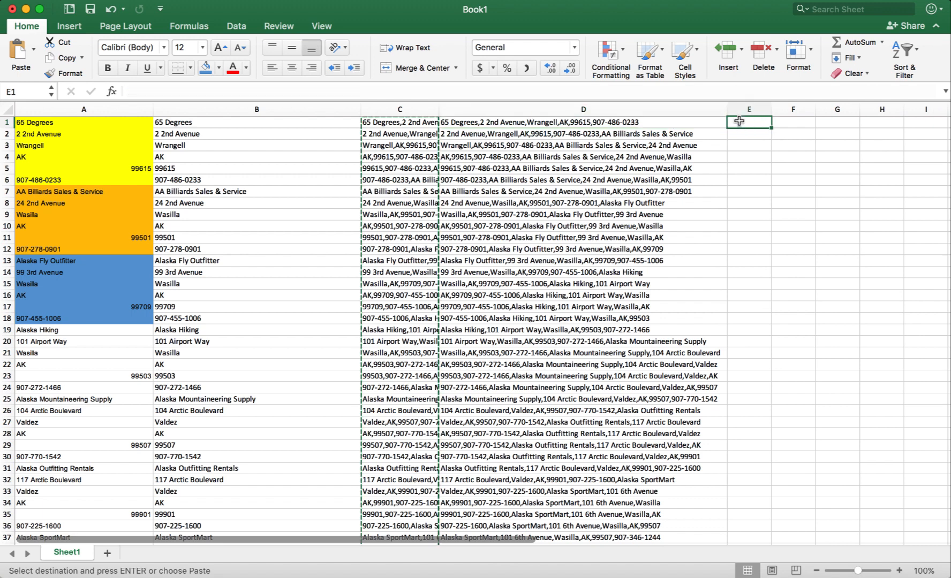
Fill the complete record in D1 with gold and the misaligned records in D2:D6 with red
click(666, 118)
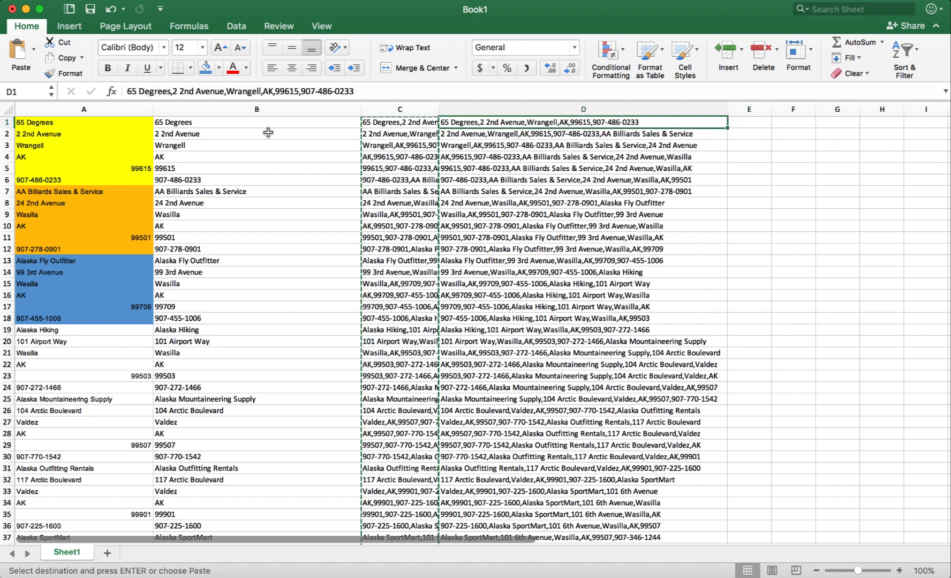
click(219, 68)
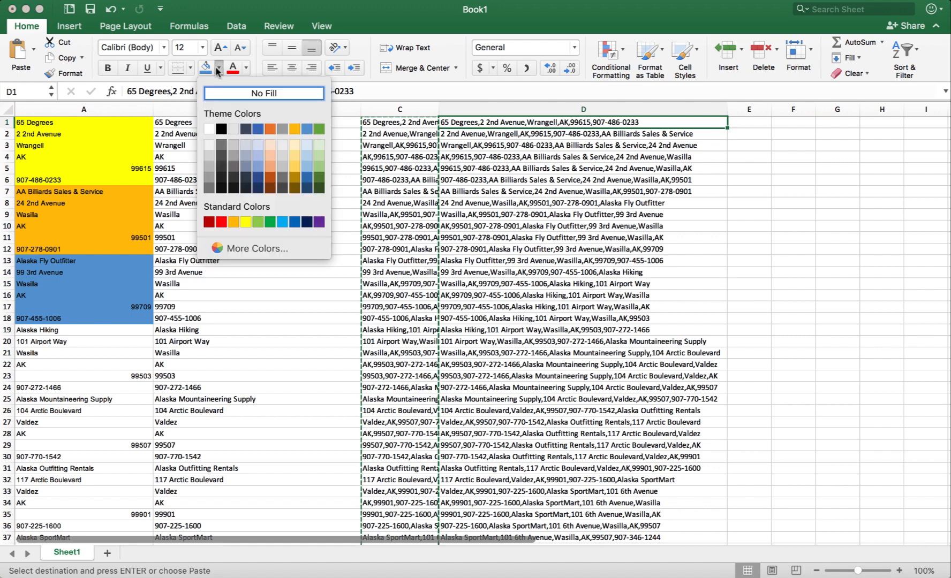
click(293, 130)
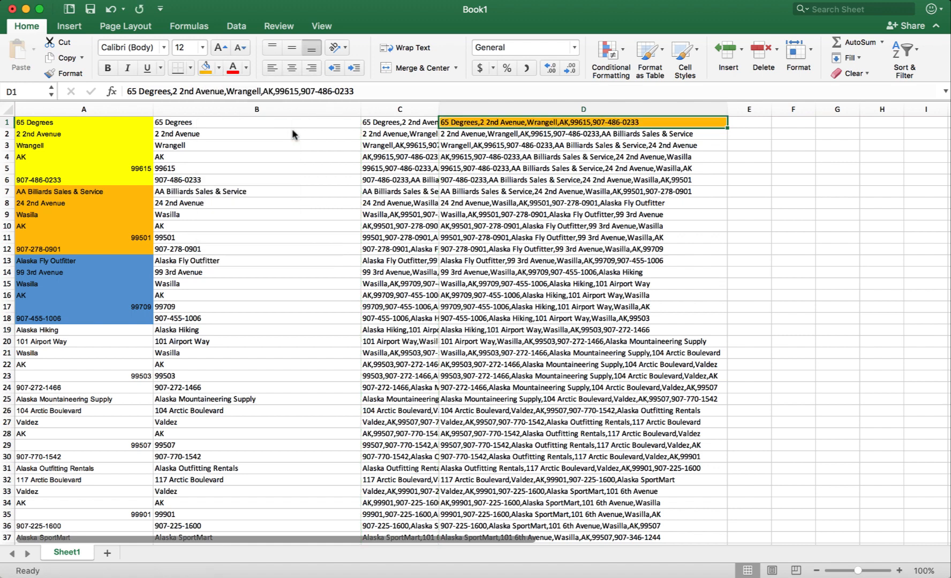
click(452, 133)
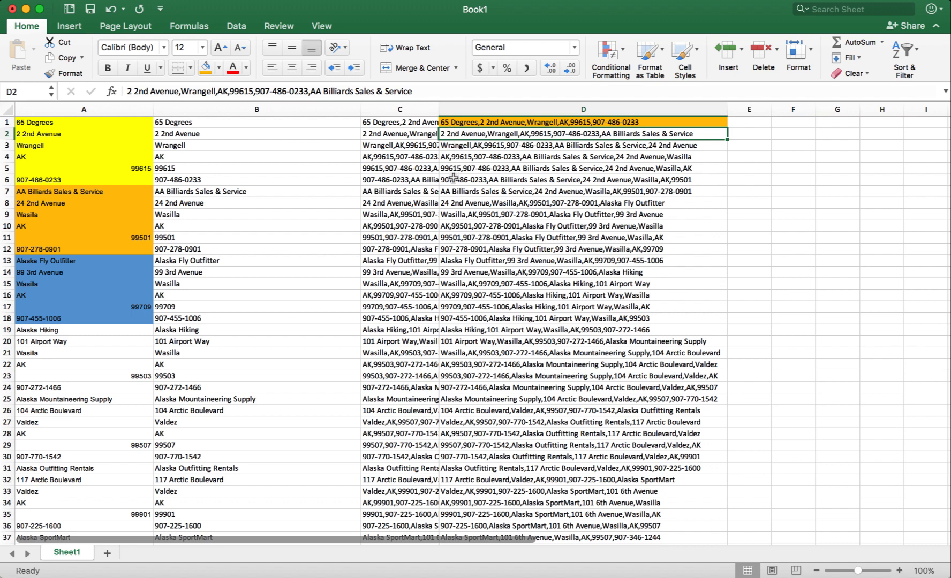
drag(453, 178, 453, 134)
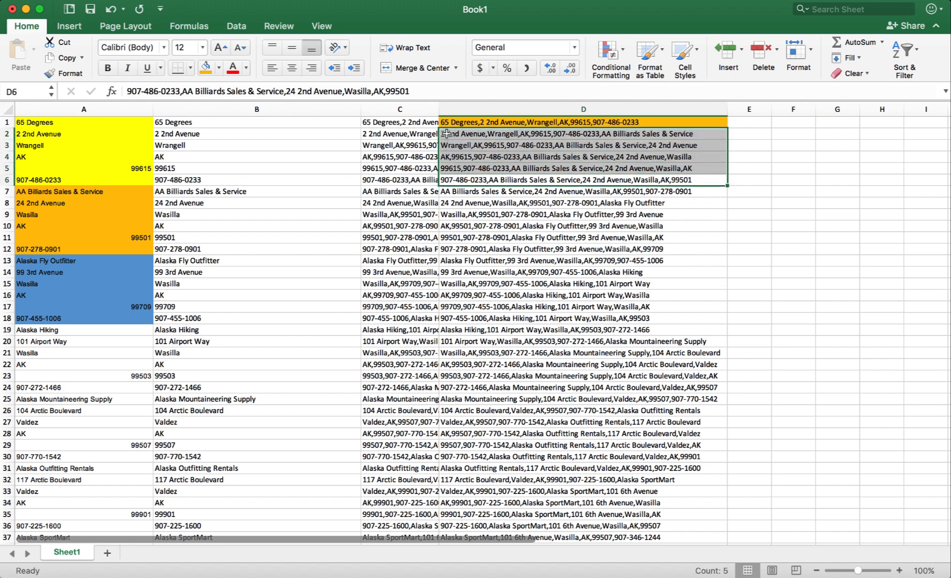
click(219, 67)
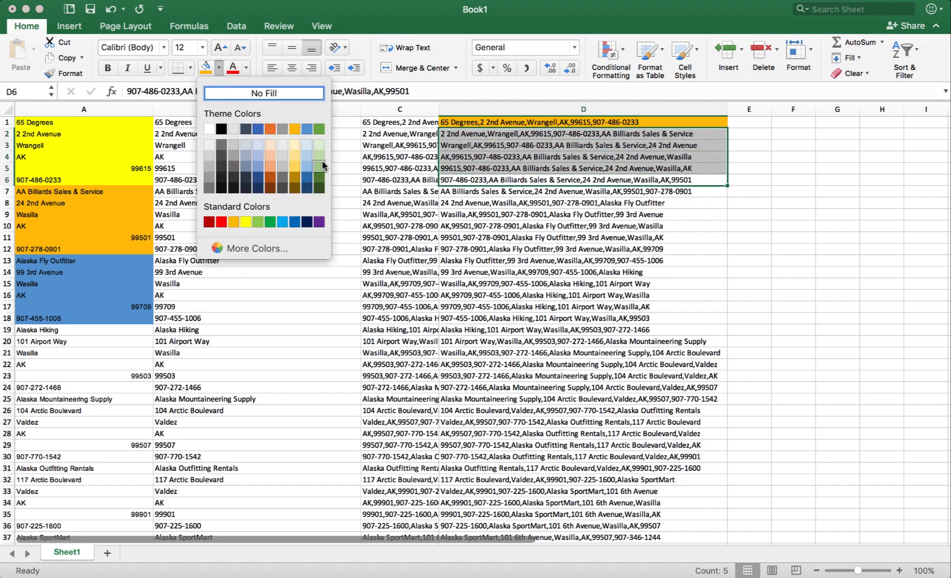
click(222, 221)
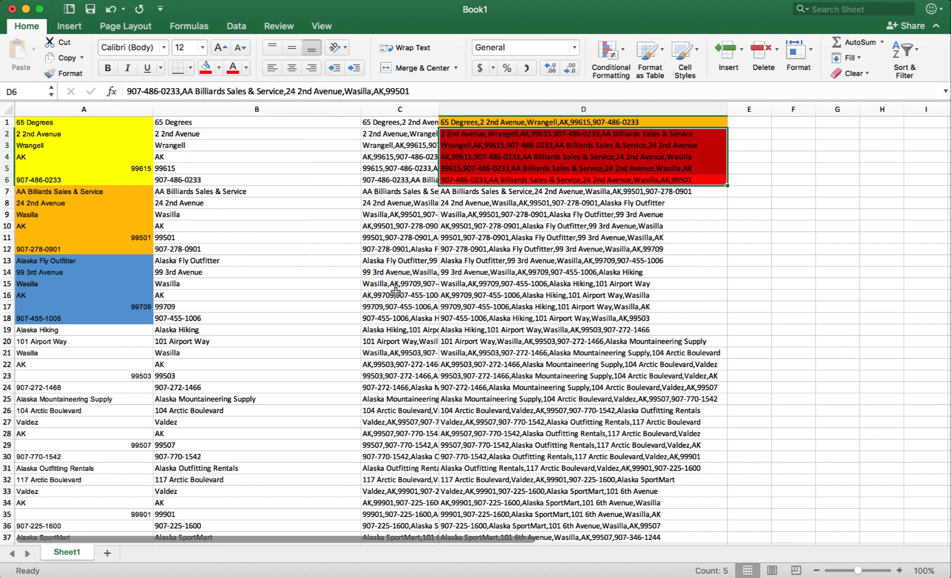
click(446, 297)
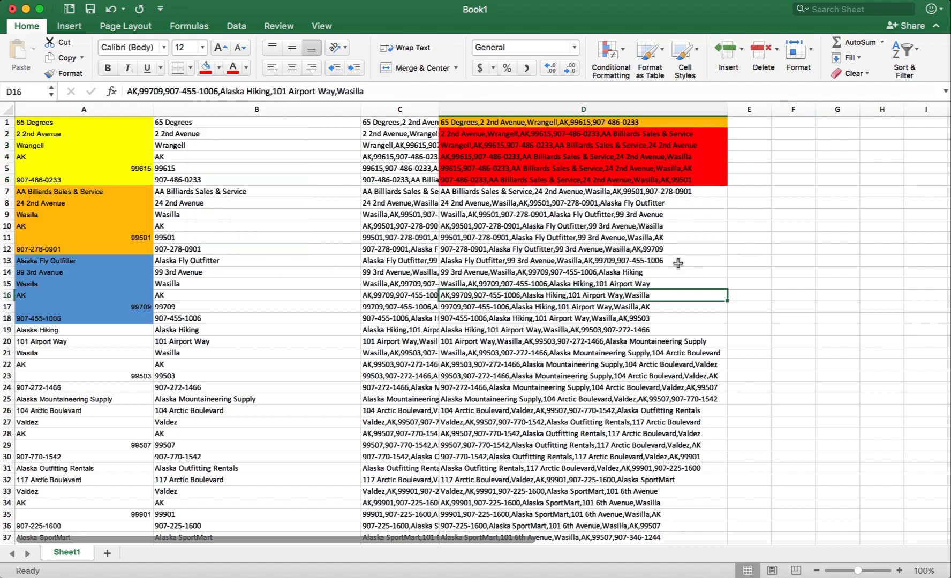
Fill the complete record in D7 with orange and the misaligned records in D8:D12 with red
click(602, 193)
click(218, 70)
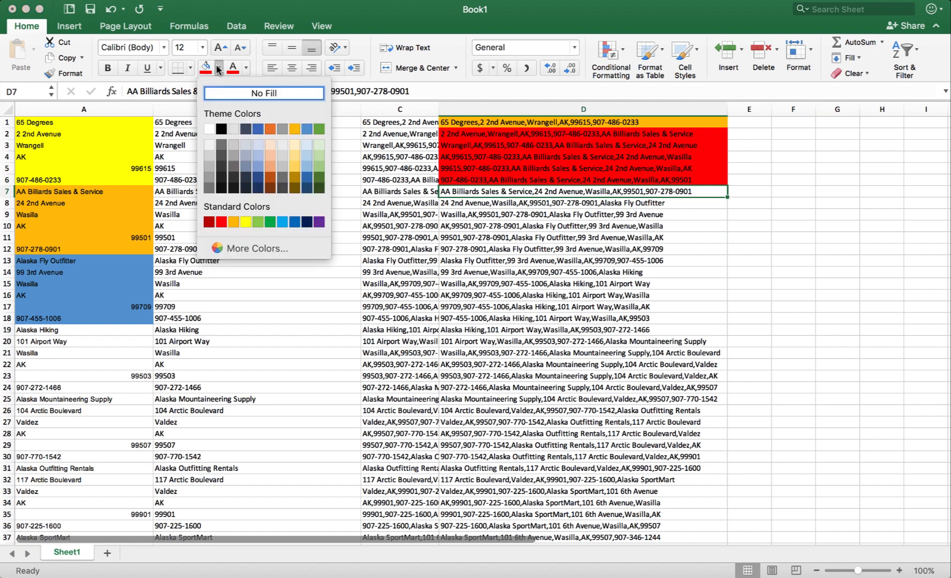
click(272, 133)
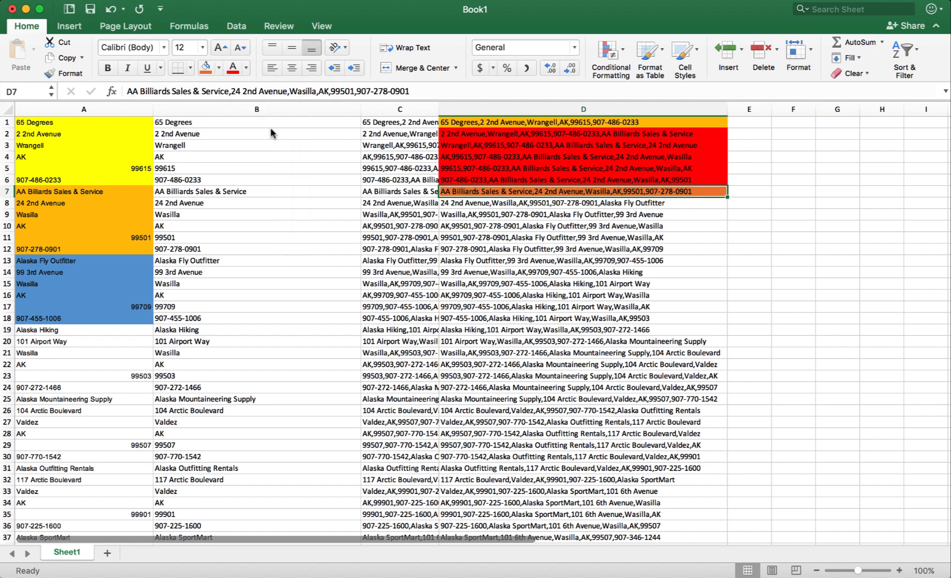
click(546, 238)
drag(461, 203, 462, 250)
click(217, 69)
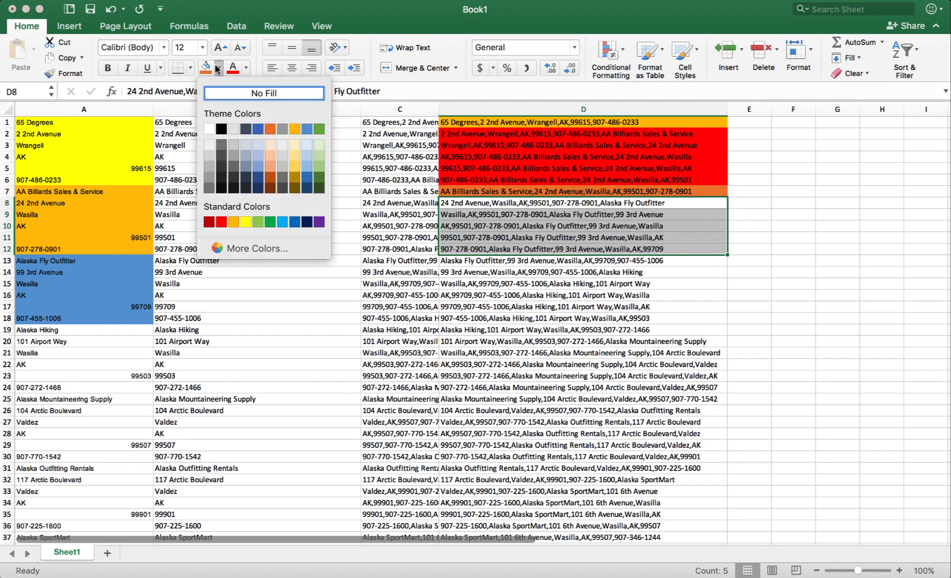
click(224, 224)
click(553, 341)
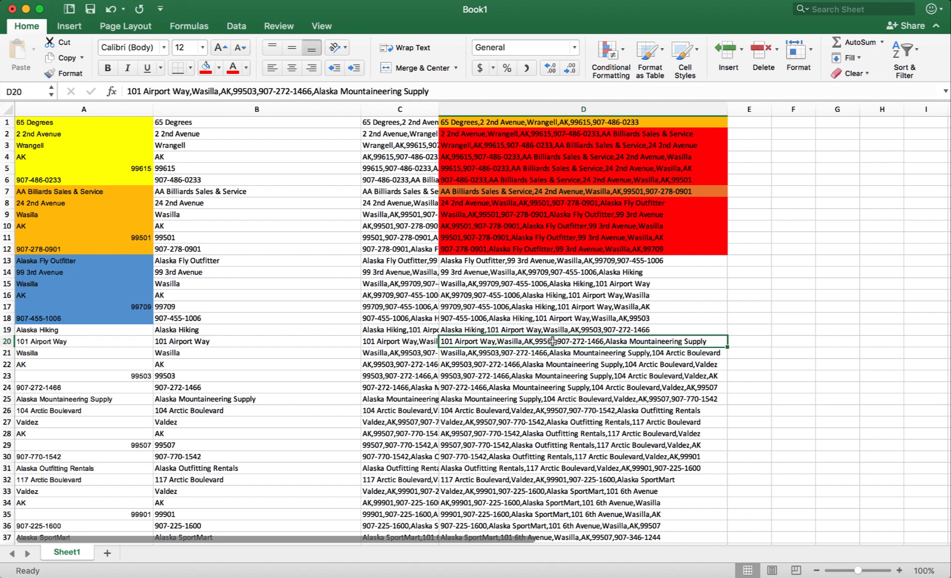
Examine the hyphen and last four digits that end the complete records in D1, D7 and D13
double_click(628, 122)
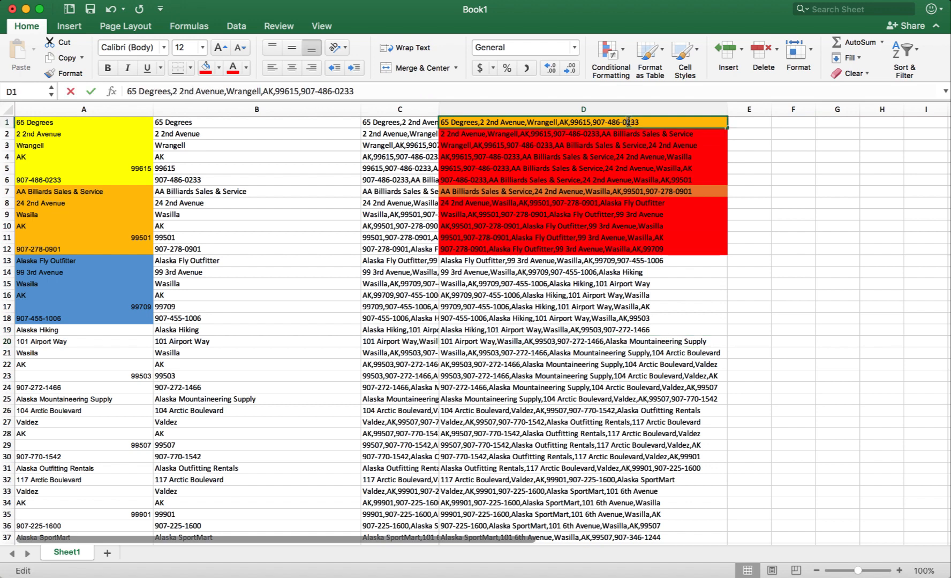
drag(640, 122, 619, 122)
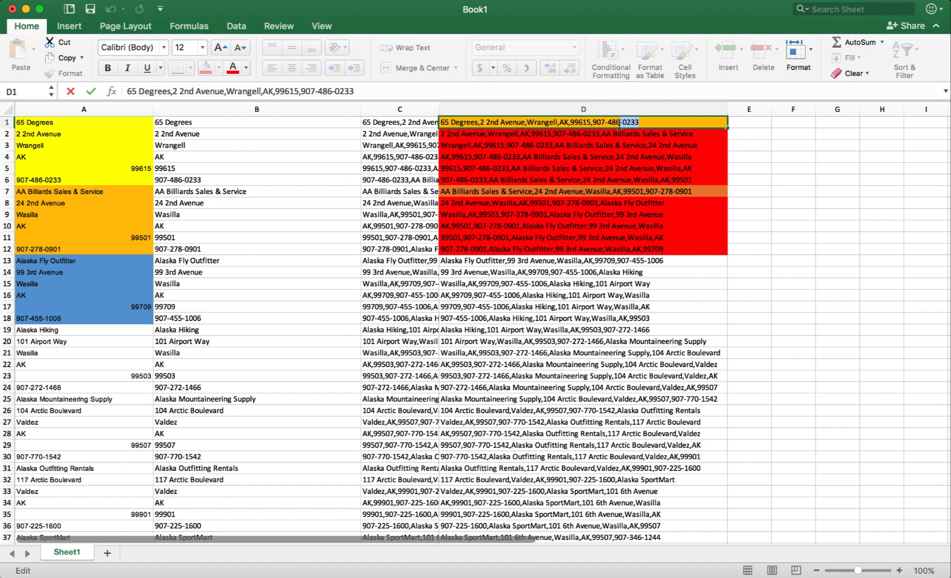
click(700, 190)
double_click(700, 190)
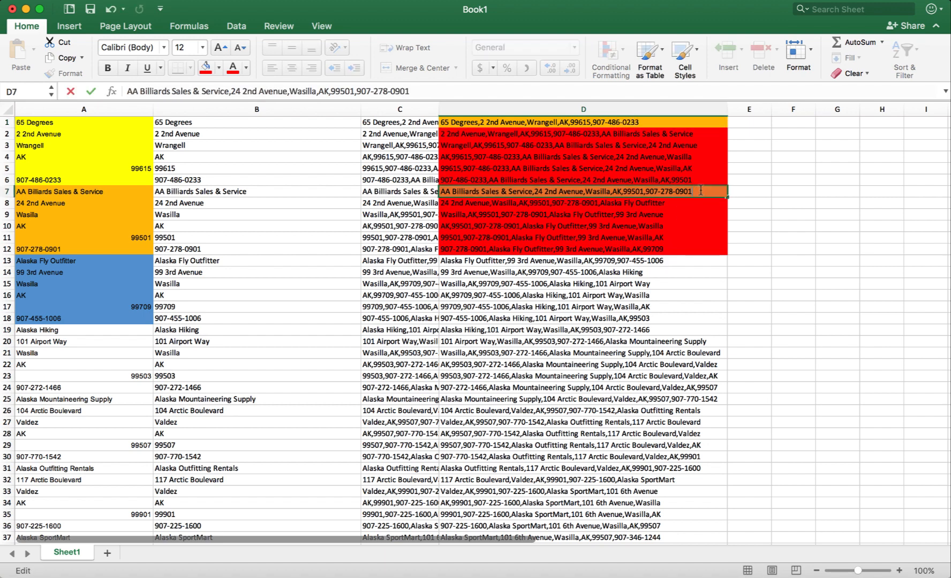
drag(696, 191, 674, 195)
key(Return)
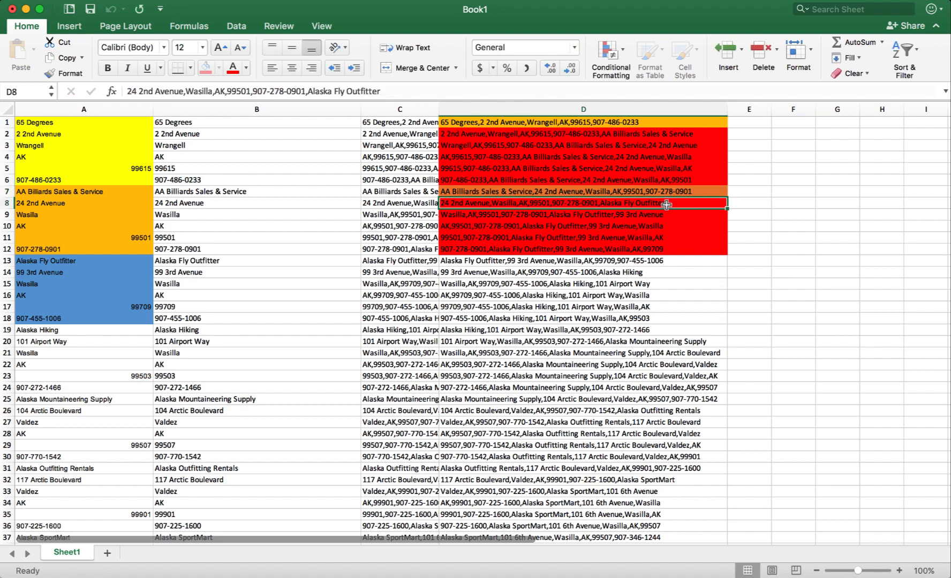
click(669, 262)
double_click(668, 263)
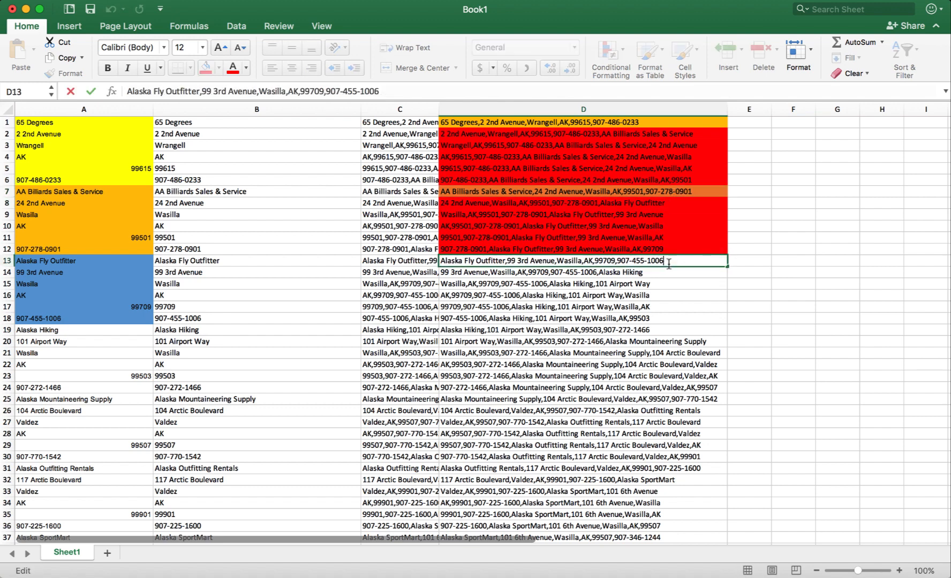
drag(669, 263, 645, 266)
key(Return)
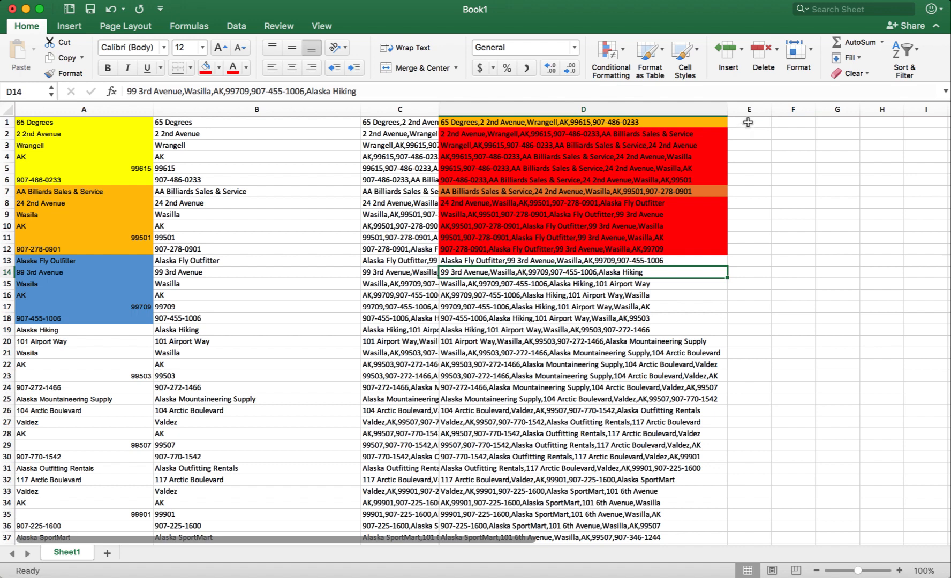
Enter =RIGHT(D1,5) in E1 to extract the last five characters of the record in D1
click(748, 122)
text(=)
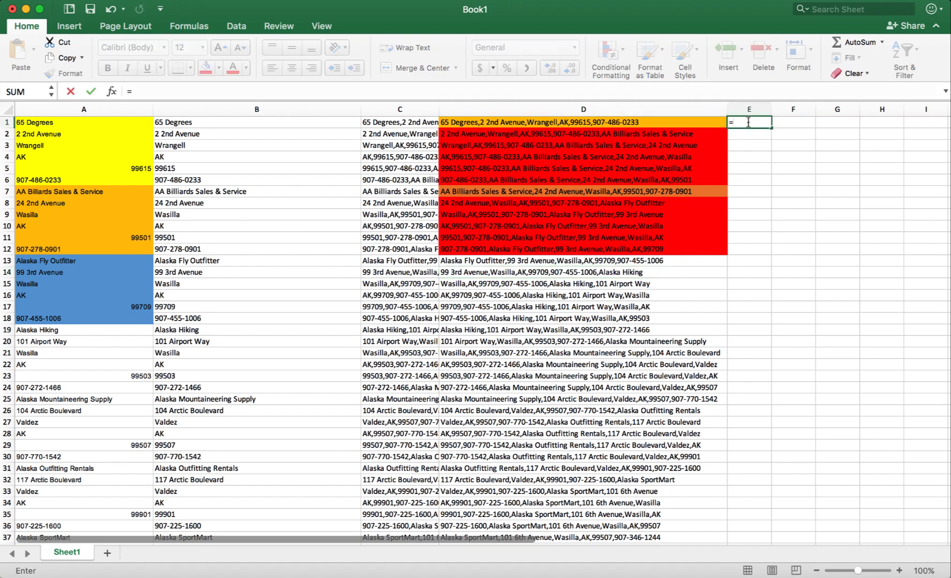
text(right()
click(637, 122)
text(,)
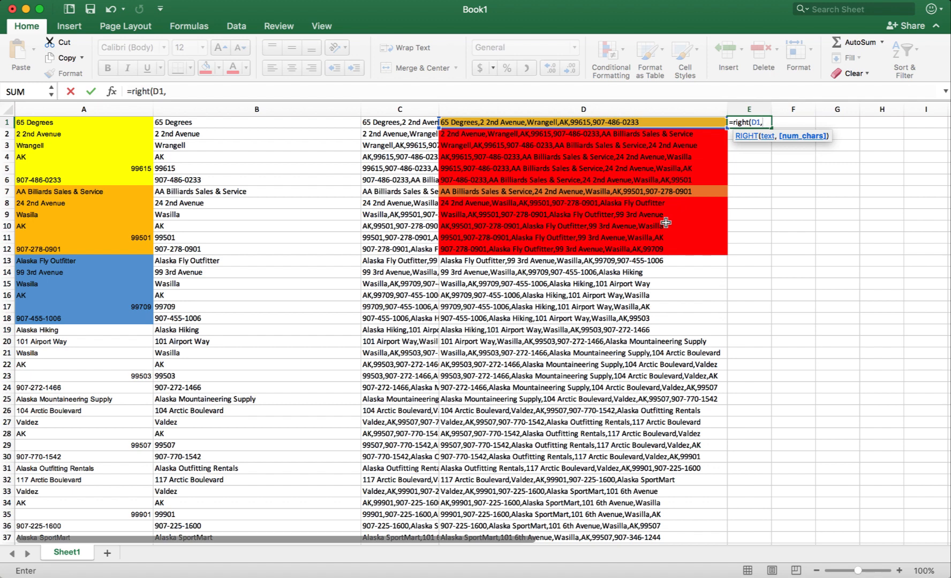
text(5))
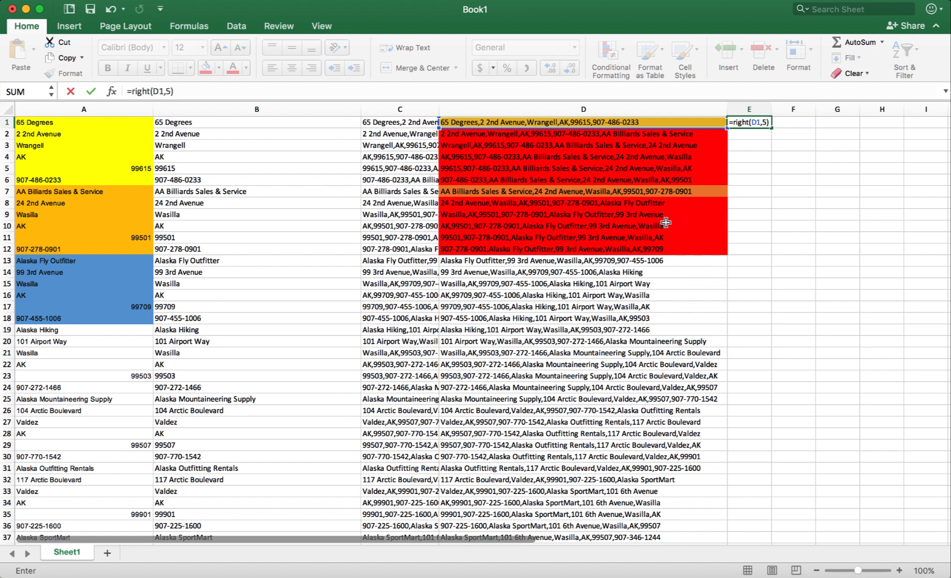
key(Return)
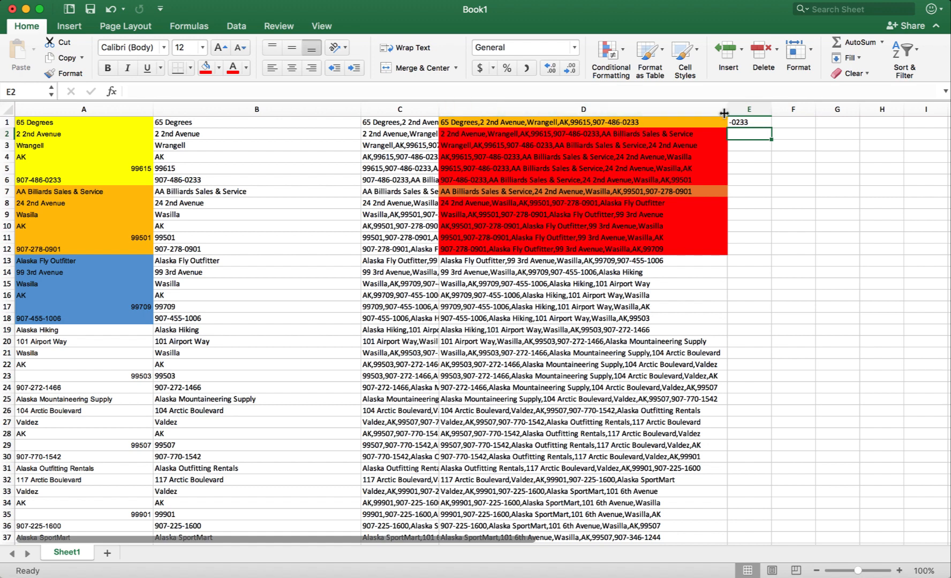
Change E1's formula to =LEFT(D1,5) to extract the first five characters of D1 instead
double_click(747, 122)
click(752, 123)
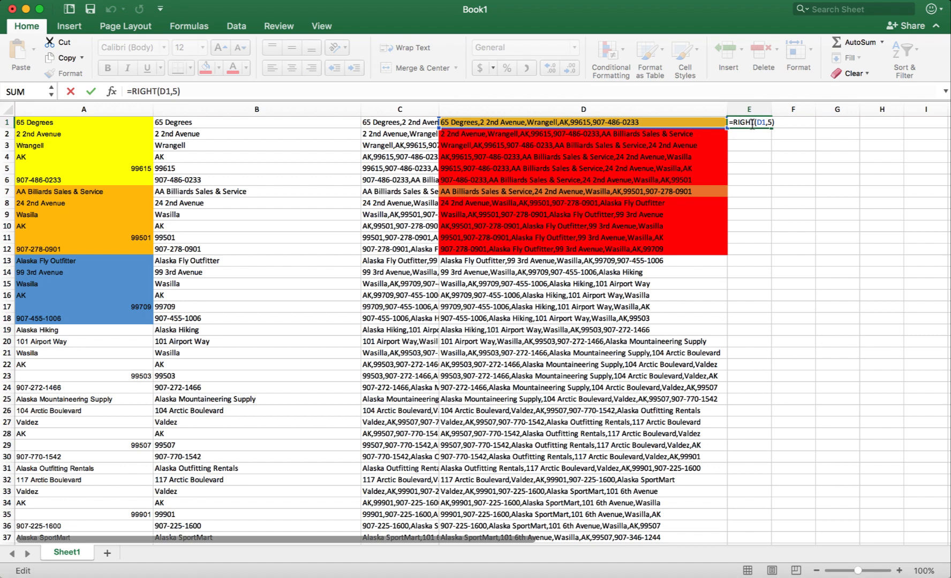
key(BackSpace)
key(BackSpace)
key(BackSpace)
key(BackSpace)
key(BackSpace)
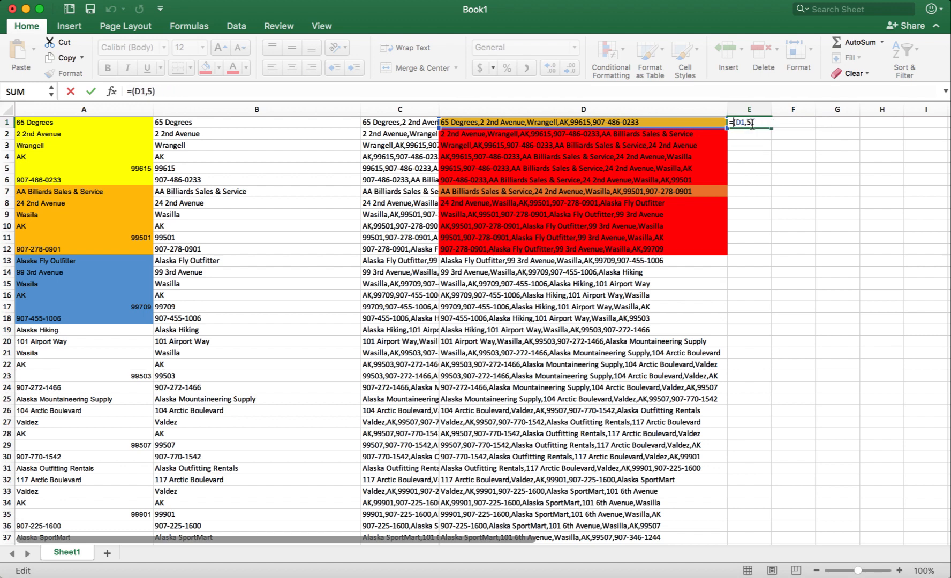
text(left)
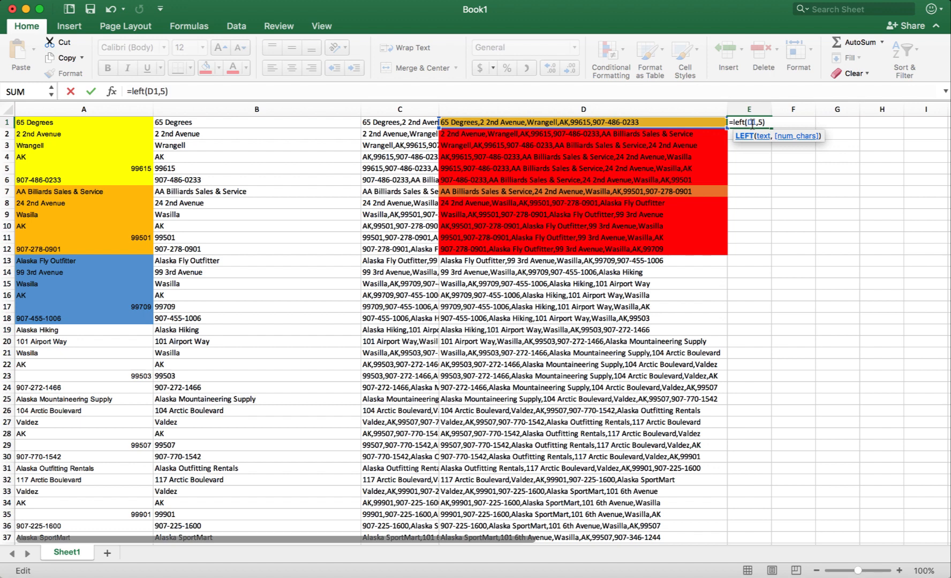
key(Return)
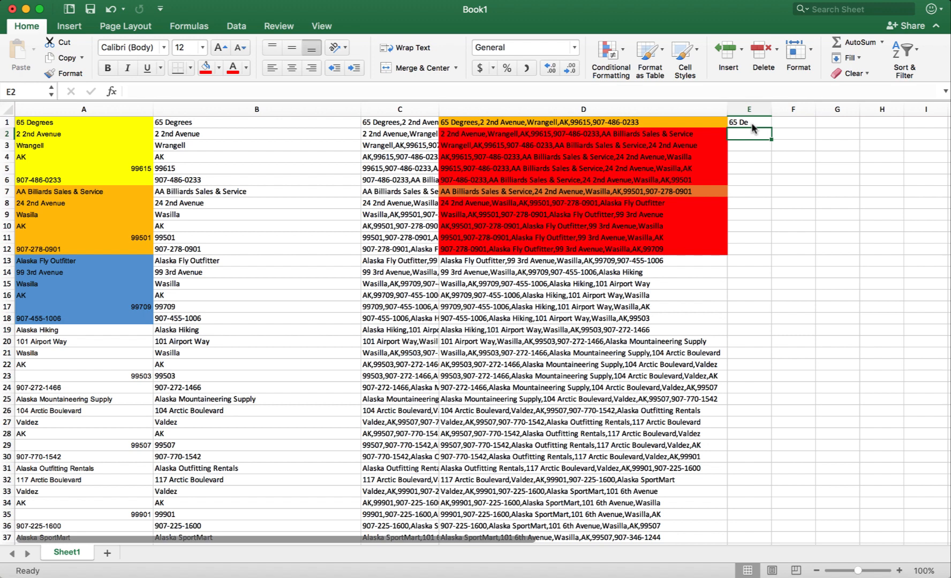
key(Up)
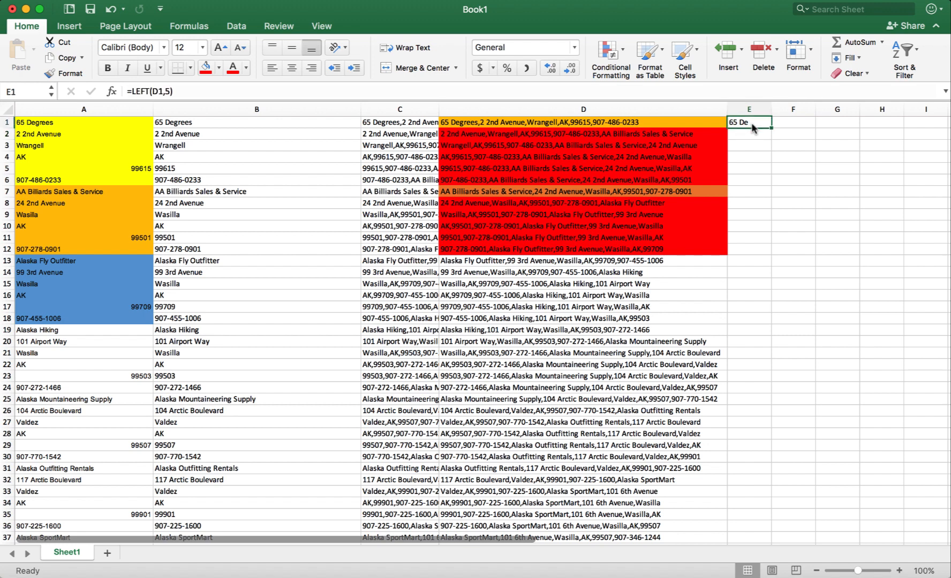
Change E1's formula back to =RIGHT(D1,5) and fill it down column E alongside all the records
double_click(752, 122)
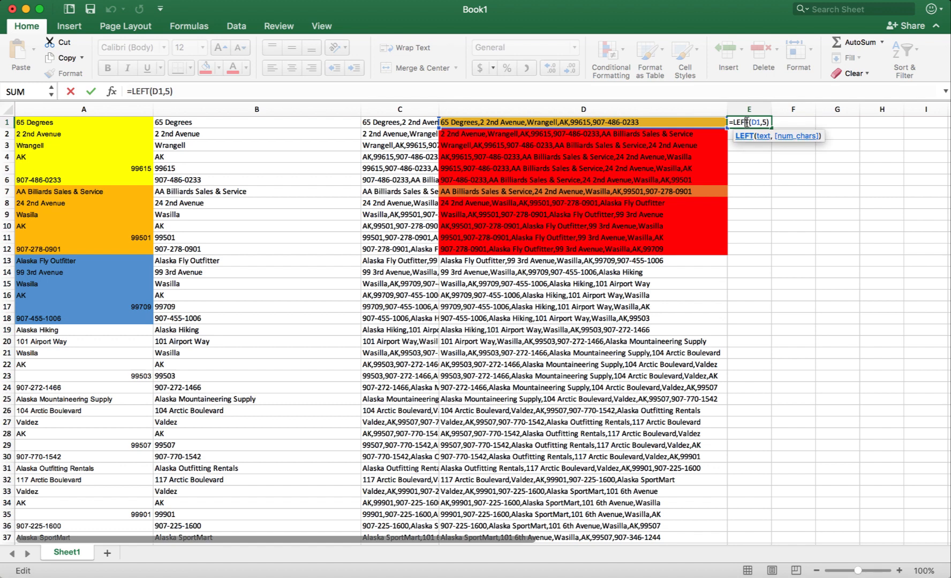
key(BackSpace)
key(BackSpace)
key(BackSpace)
key(BackSpace)
text(Right)
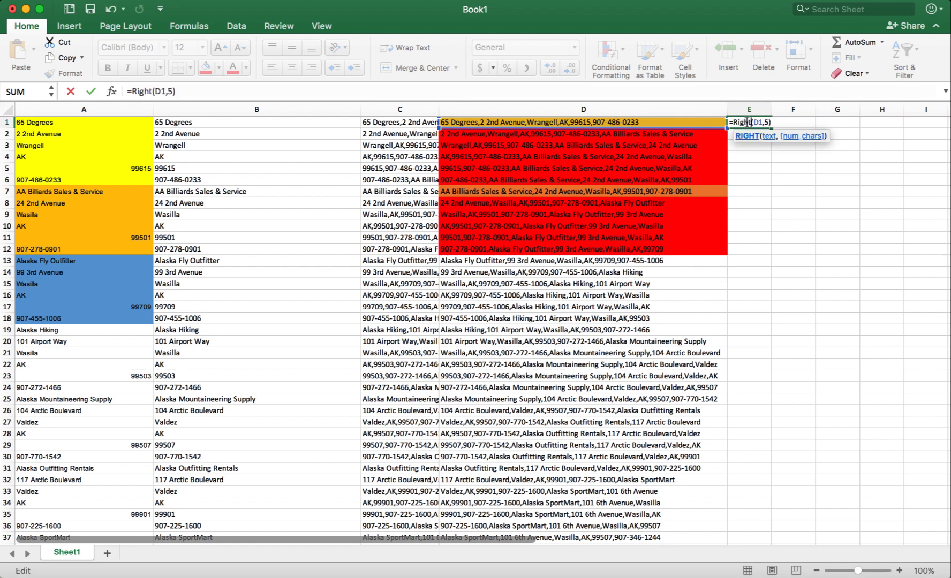
key(Return)
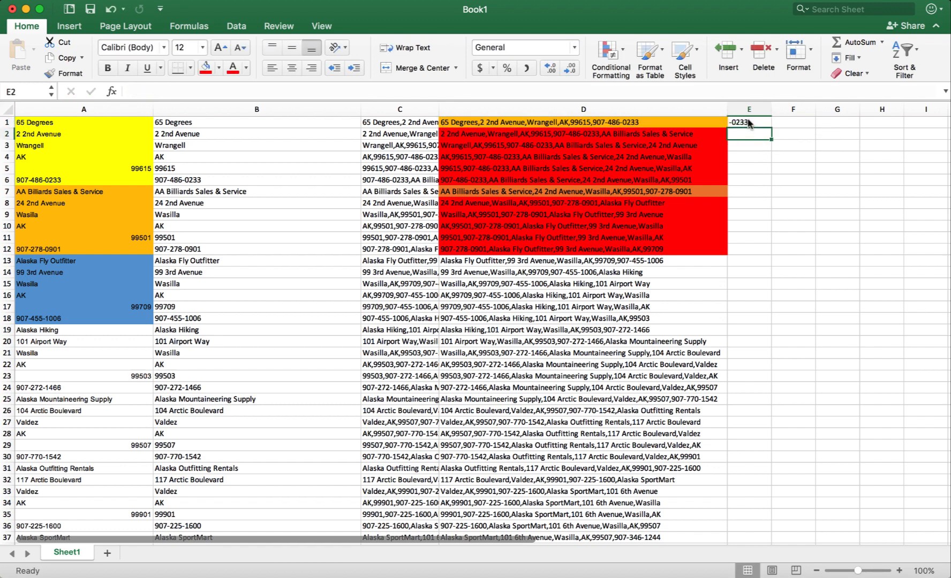
click(748, 124)
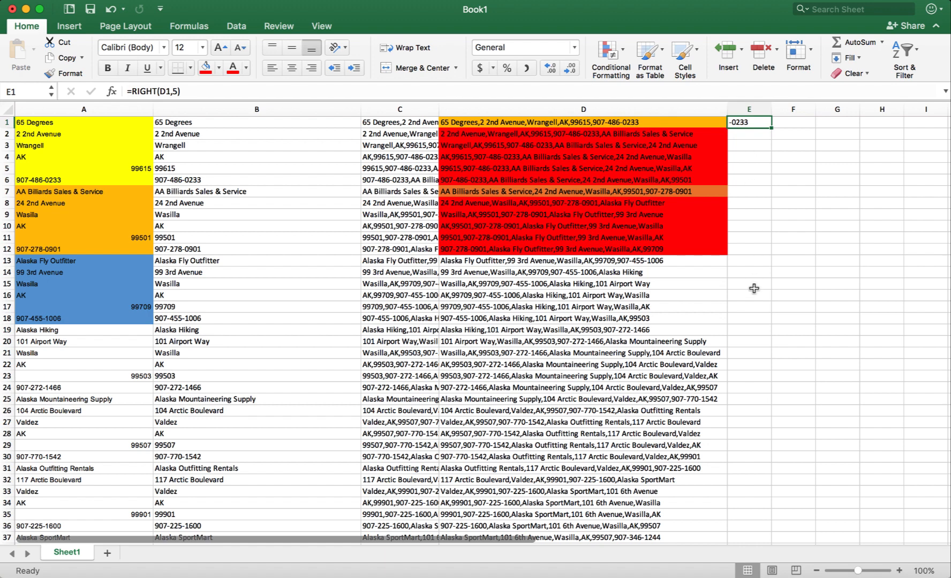
double_click(771, 128)
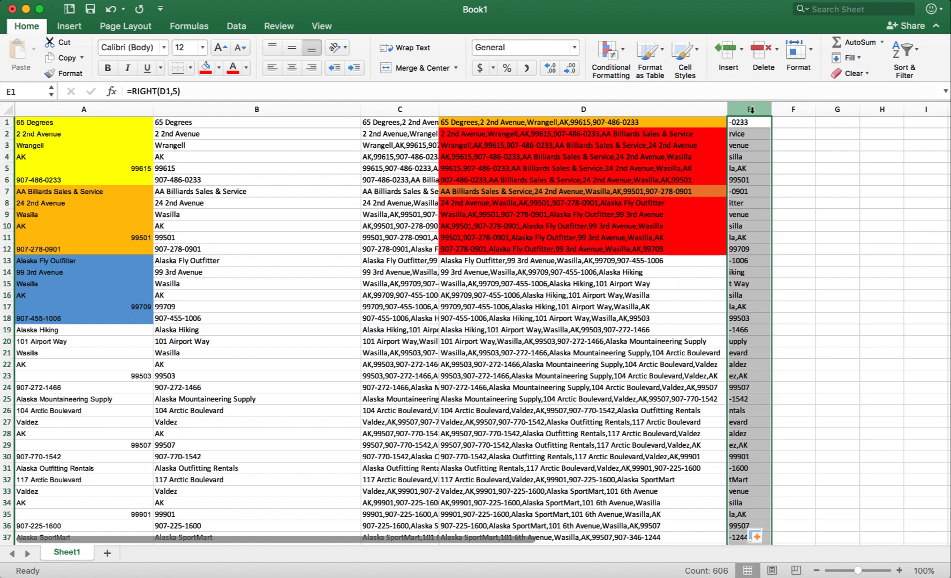
Sort columns A:E by the values in column E, A to Z, sorting anything that looks like a number as a number
drag(751, 109, 58, 134)
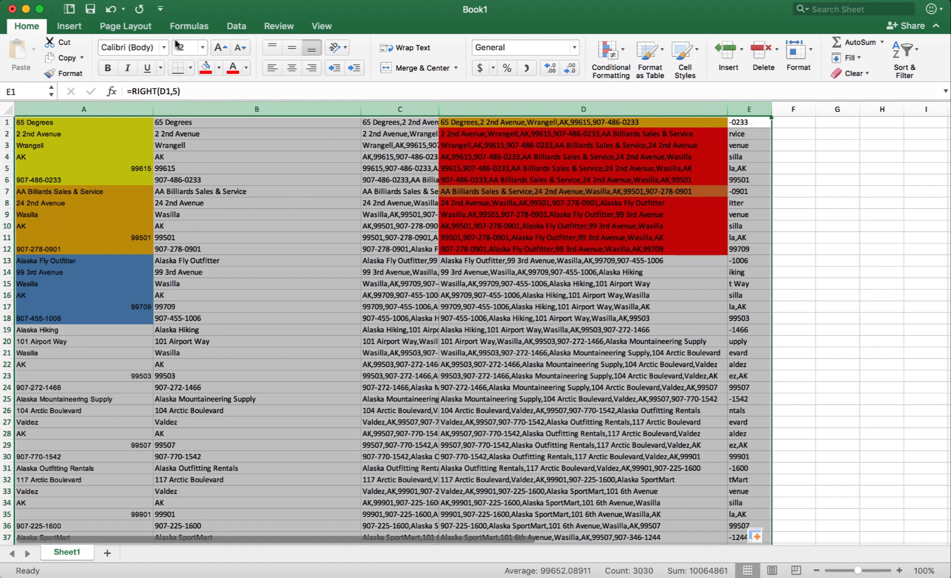
click(274, 2)
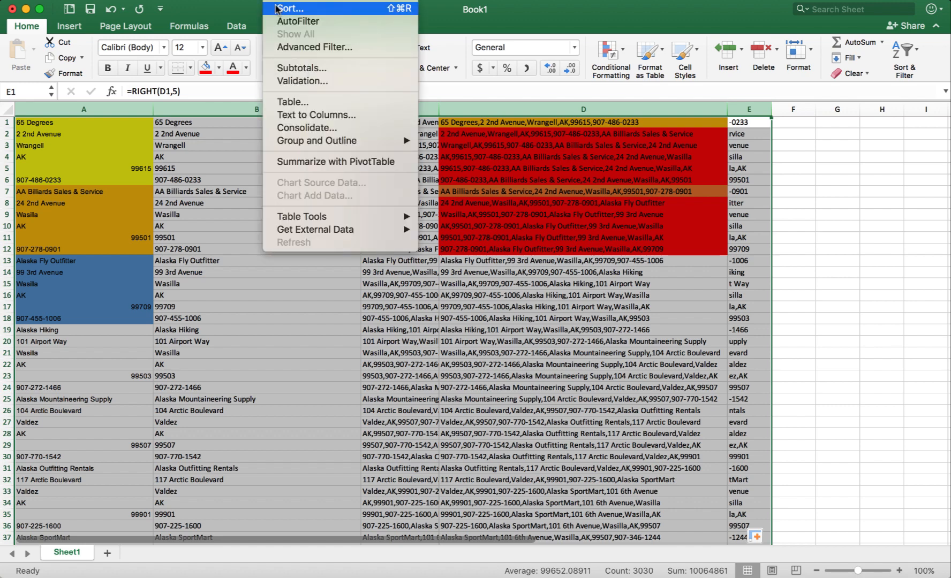
click(279, 8)
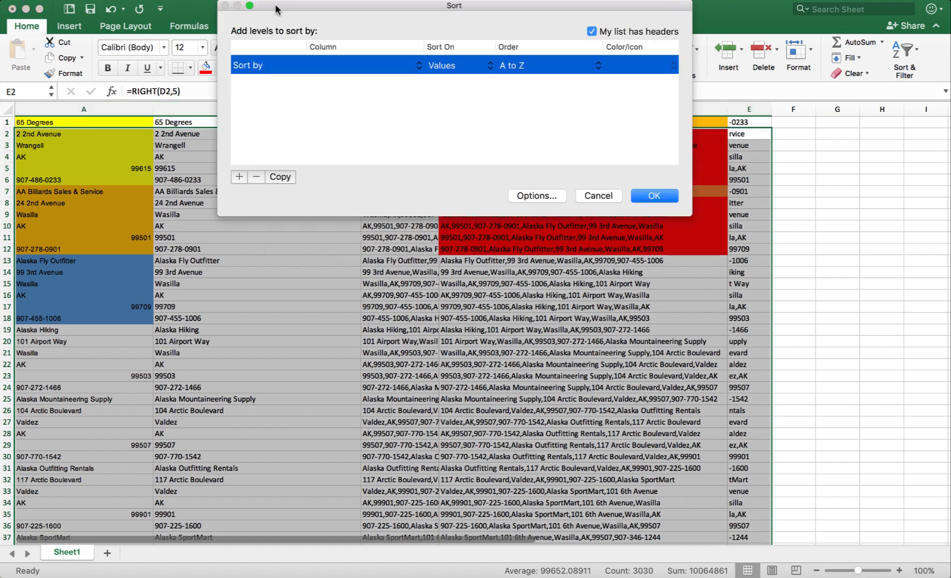
click(349, 66)
click(354, 67)
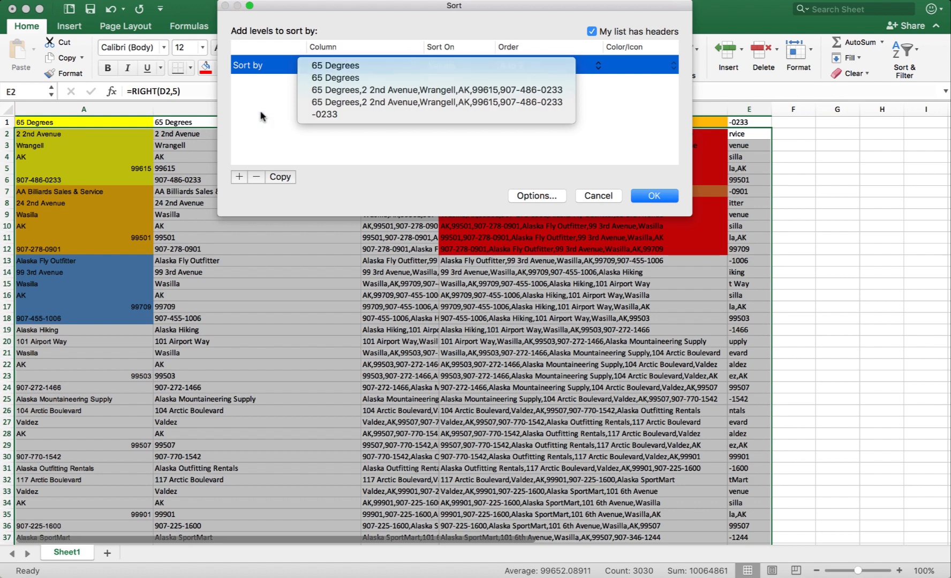
click(374, 70)
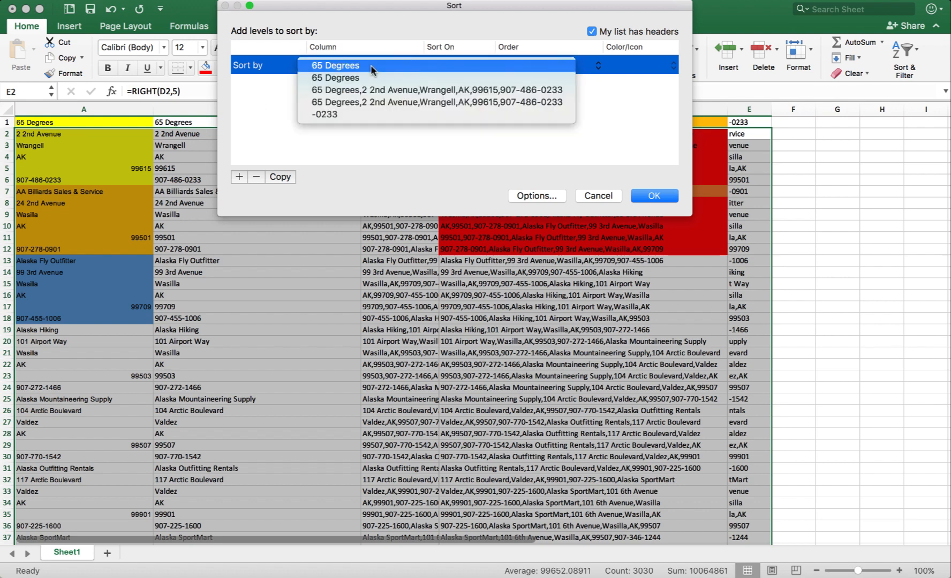
click(348, 114)
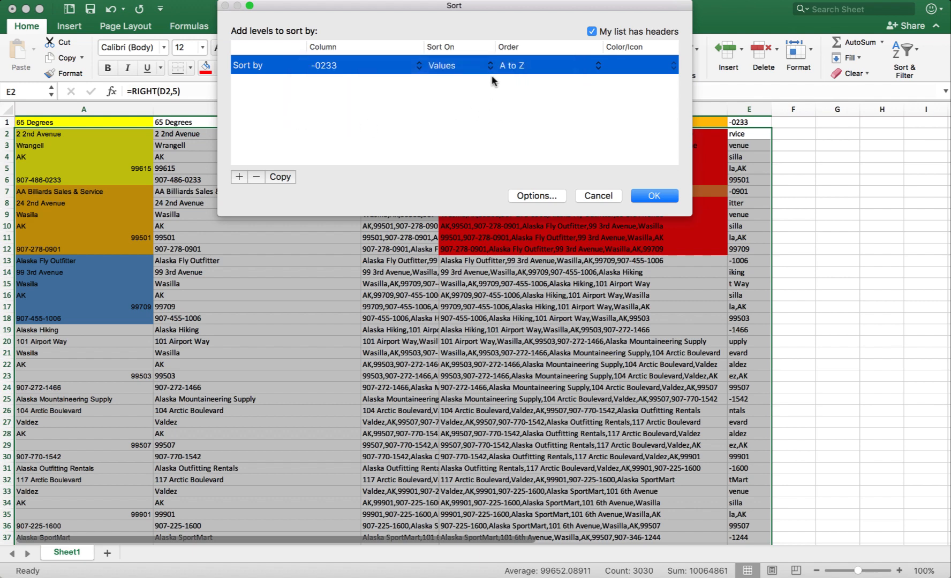
click(654, 196)
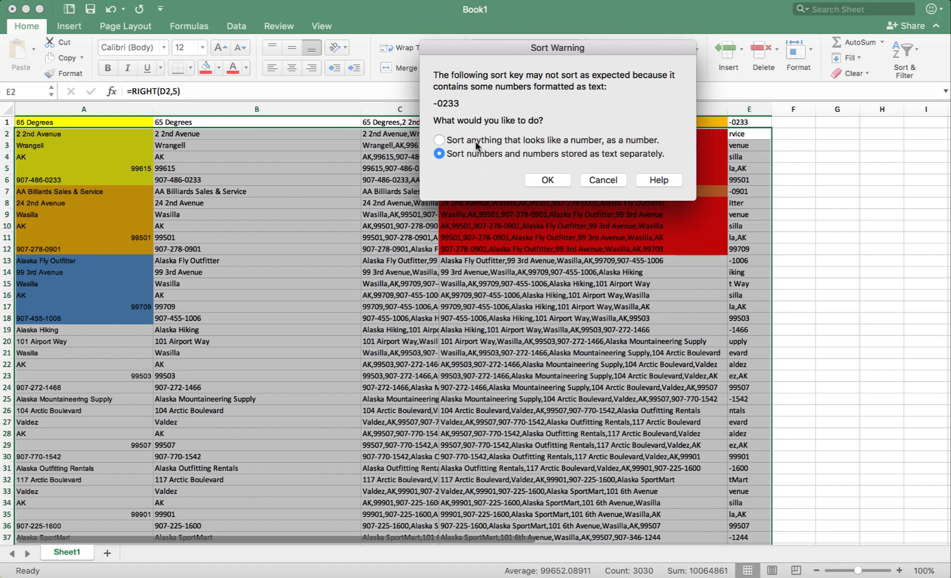
click(440, 140)
click(547, 179)
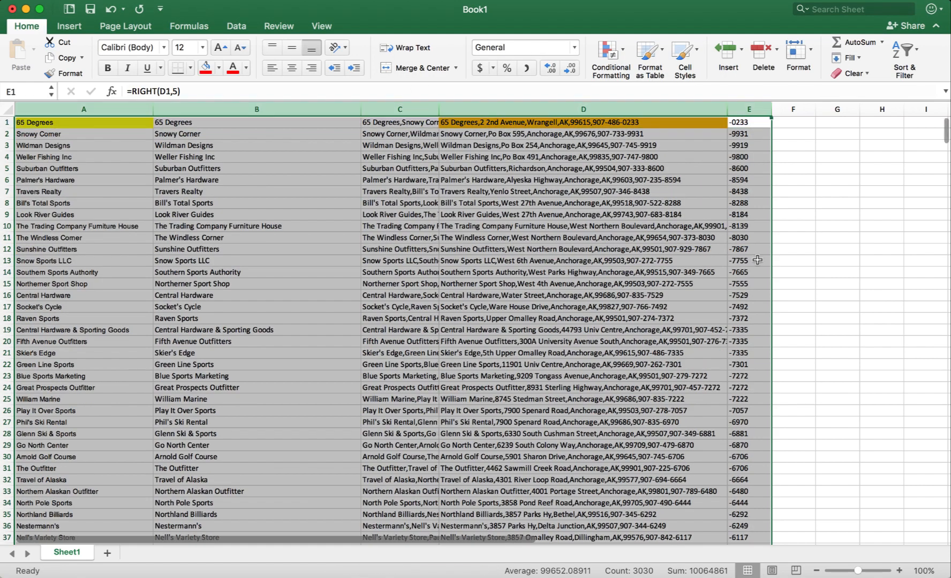
Copy the complete records and their endings in D1:E101 and paste them as values into A1 of a new sheet
click(760, 266)
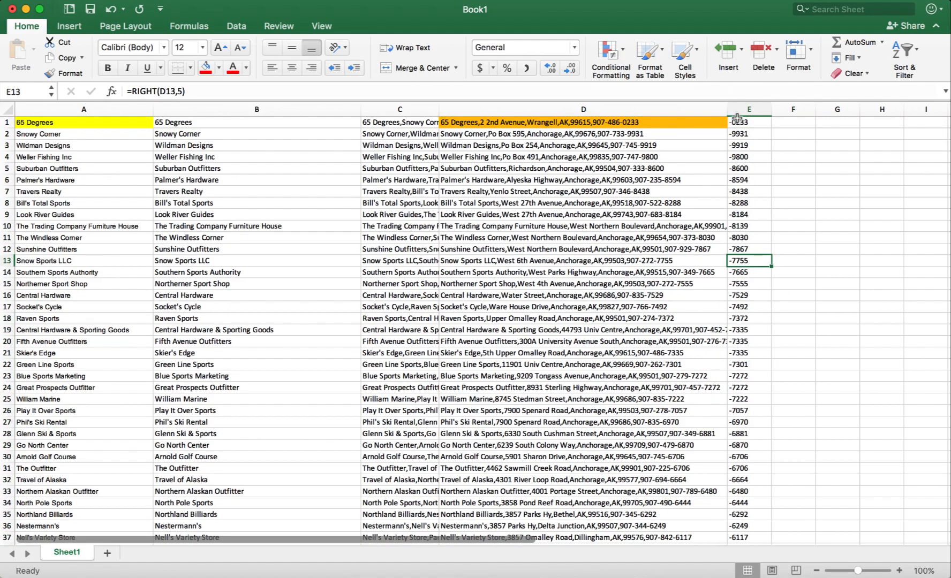
drag(737, 120, 584, 318)
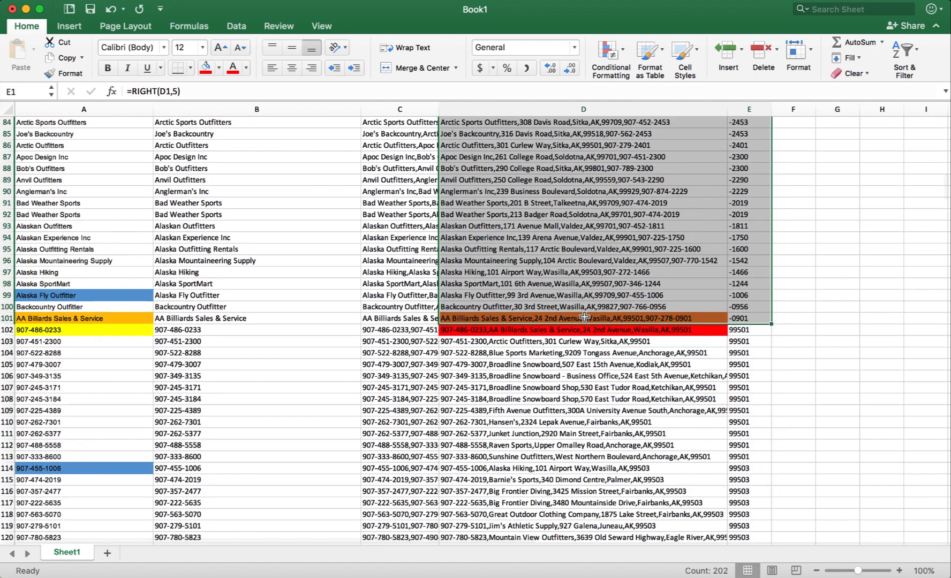
right_click(572, 272)
click(591, 290)
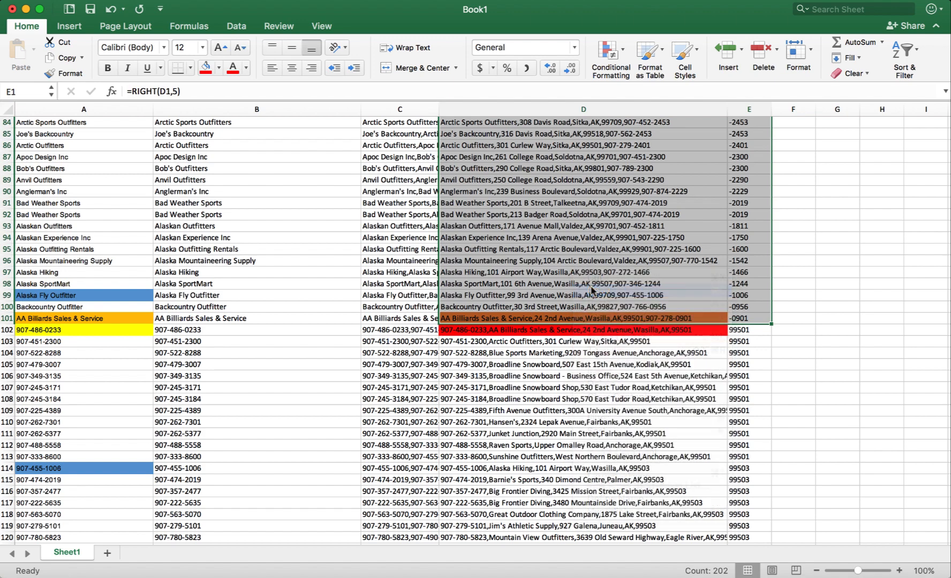
scroll(119, 529, up, 20)
click(107, 553)
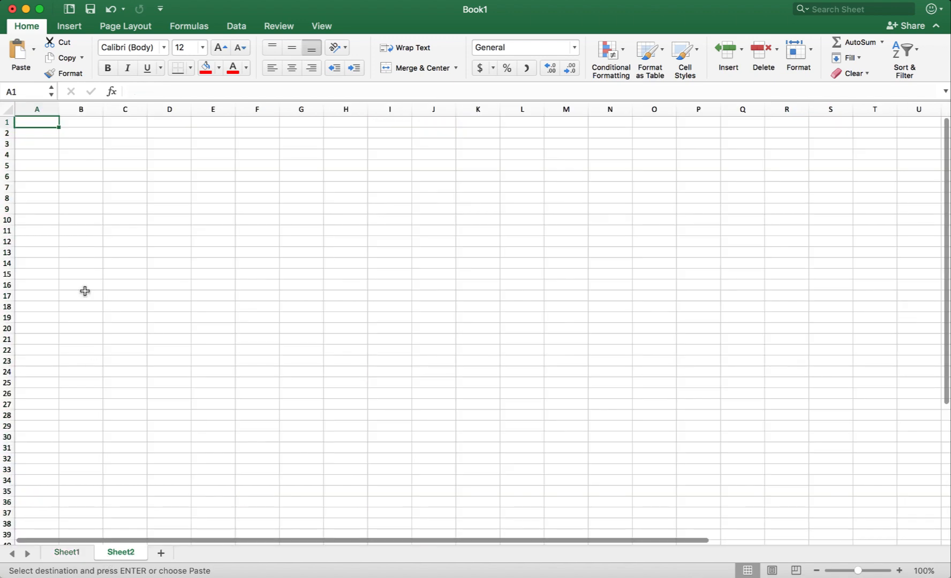
right_click(40, 121)
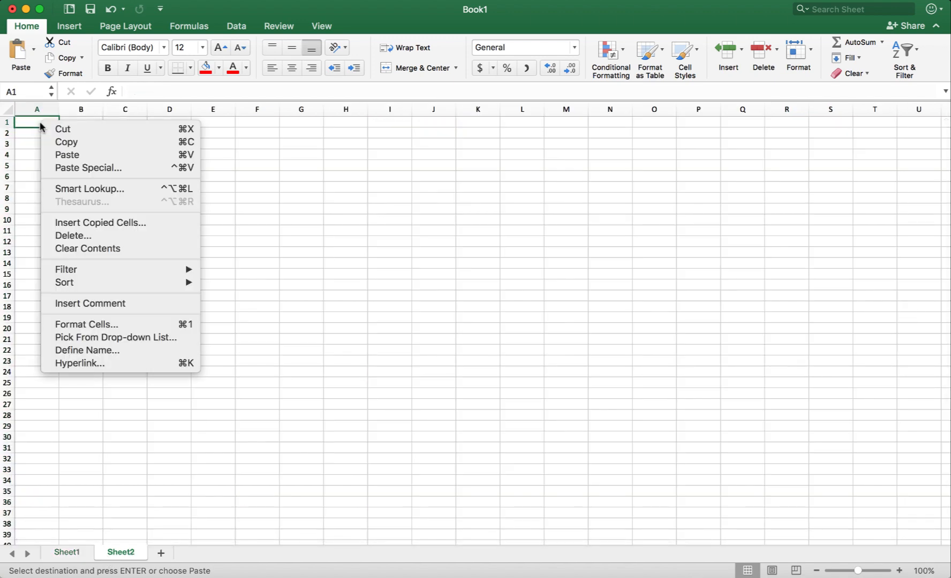
click(71, 169)
click(44, 109)
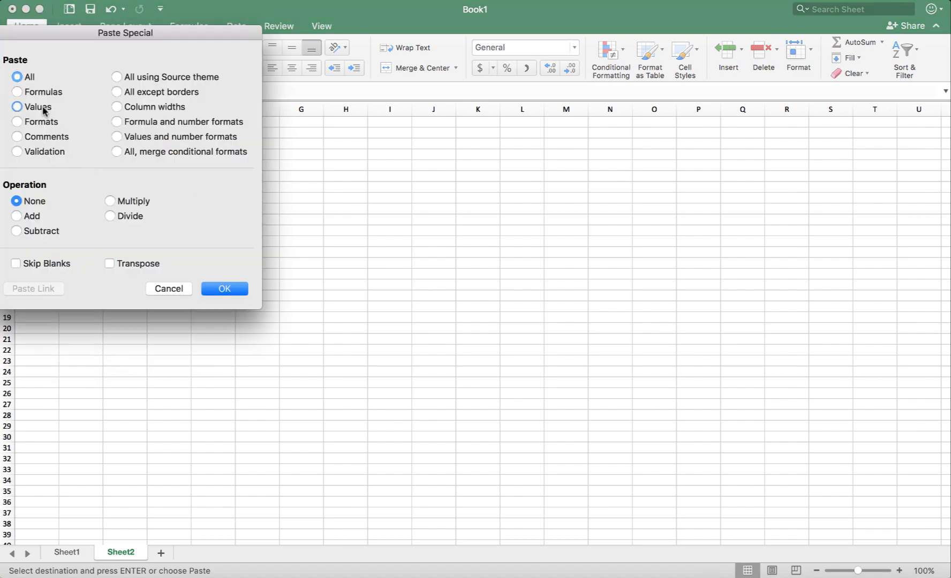
click(227, 291)
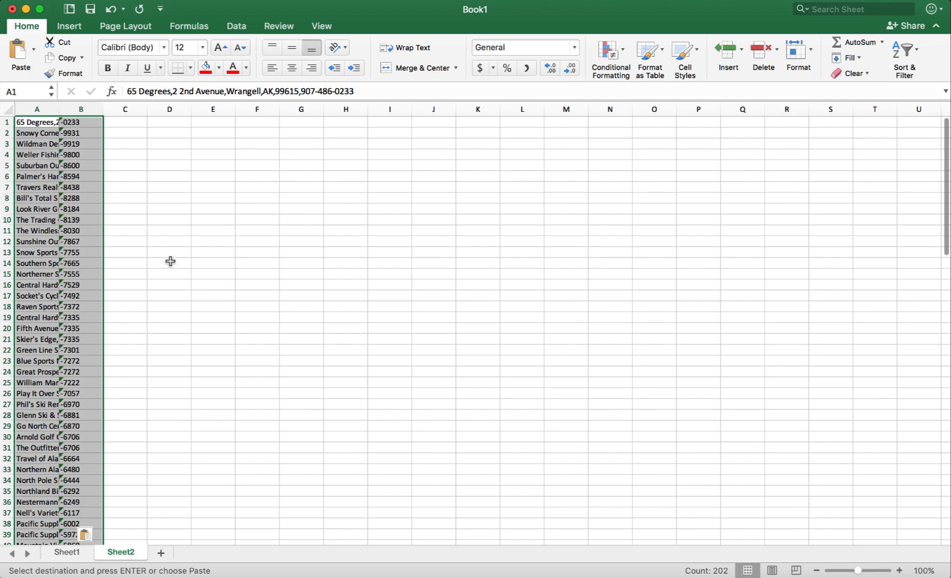
Widen column A to show the full records and delete column B with the extracted endings
drag(59, 109, 395, 109)
click(383, 121)
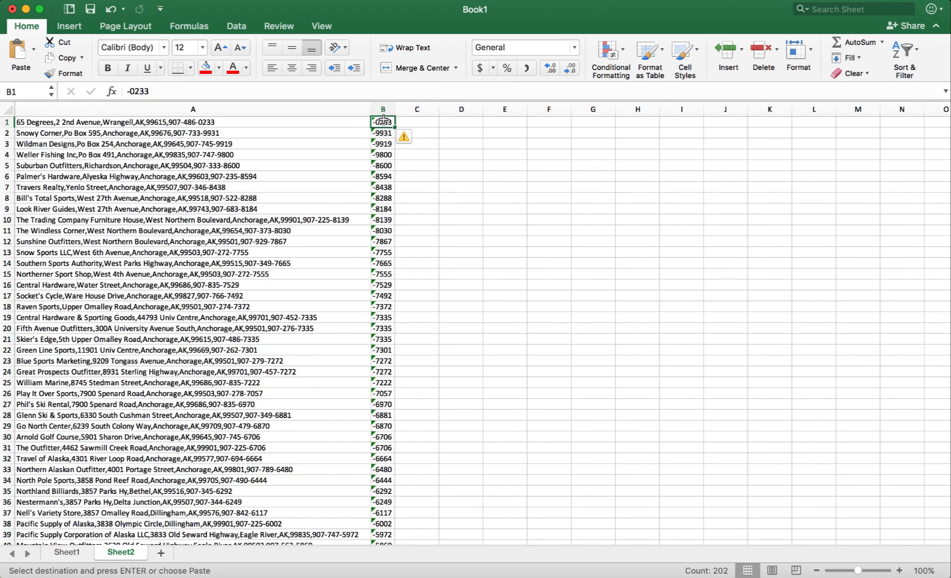
click(383, 109)
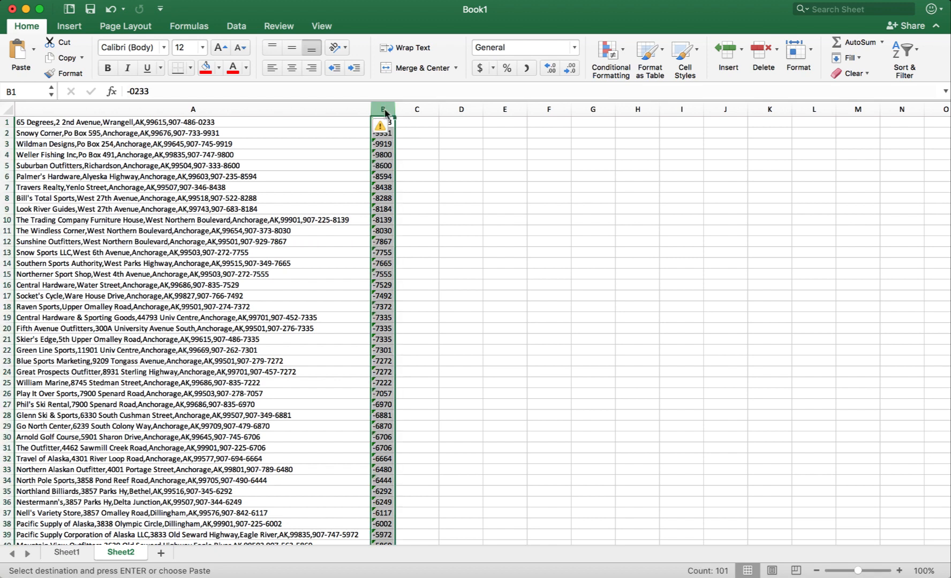
right_click(385, 112)
click(430, 191)
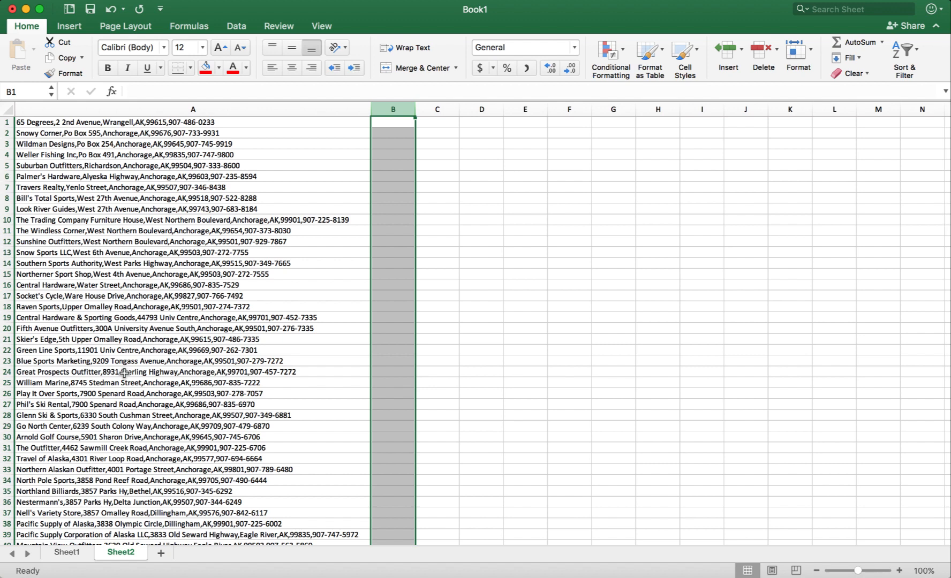
Split the records in column A with Text to Columns, delimited by comma instead of tab, in General format with destination $A$1
click(143, 125)
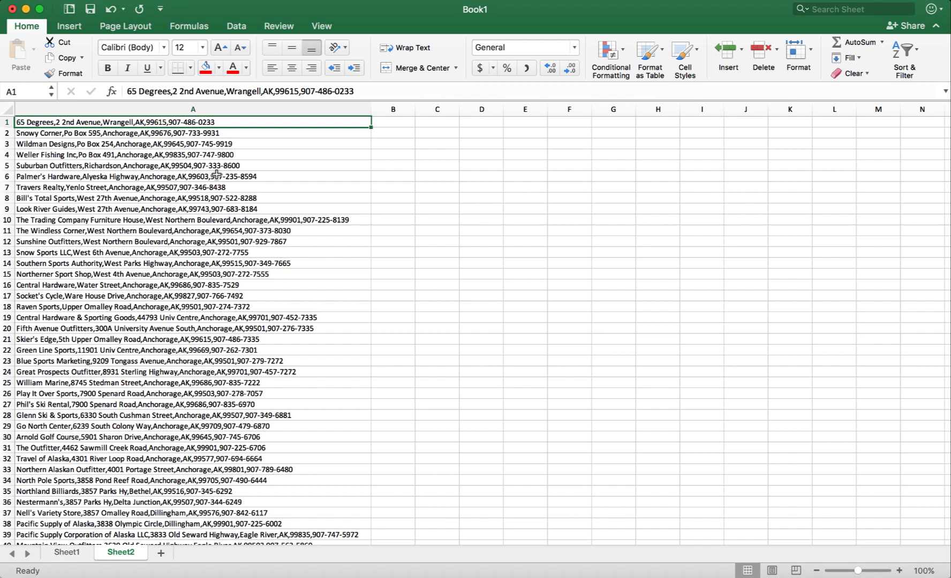
click(211, 110)
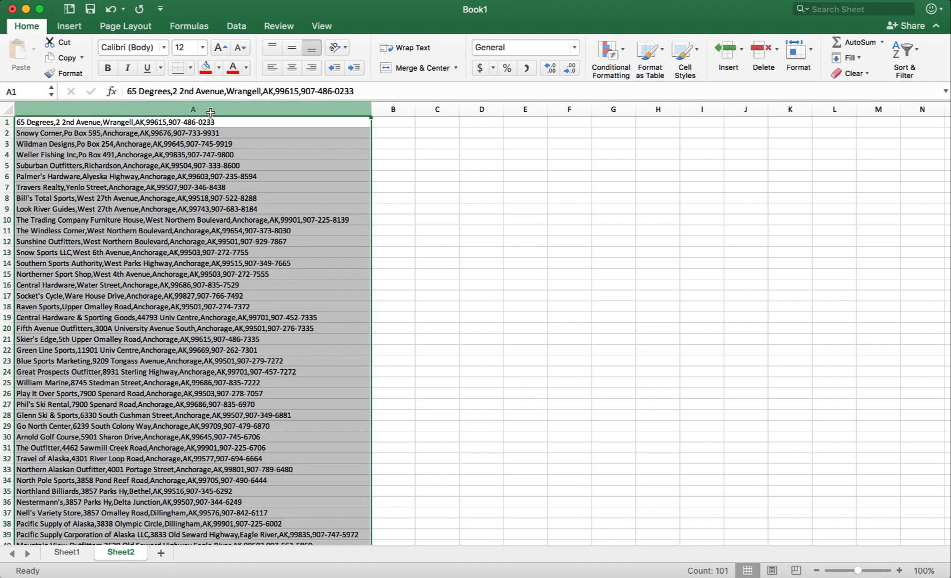
click(236, 29)
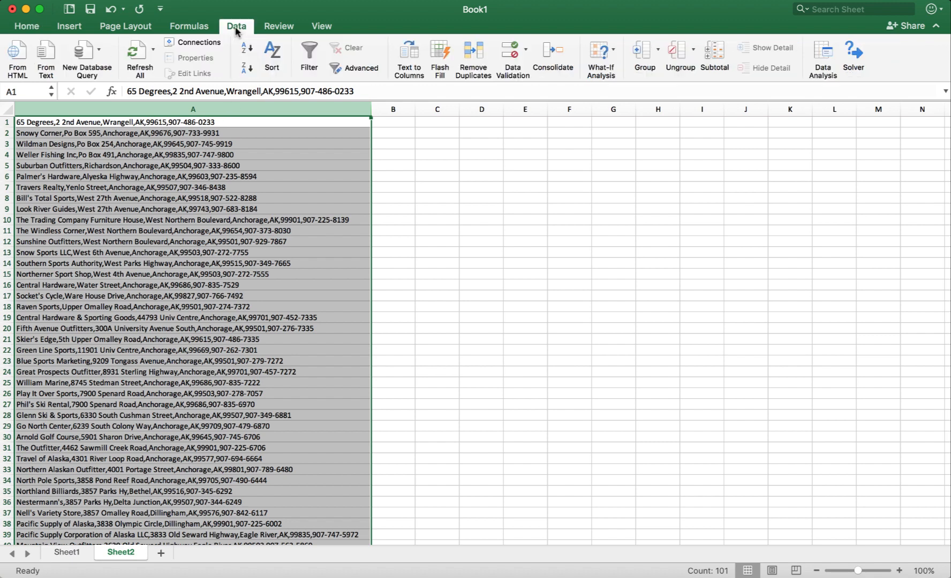
click(407, 64)
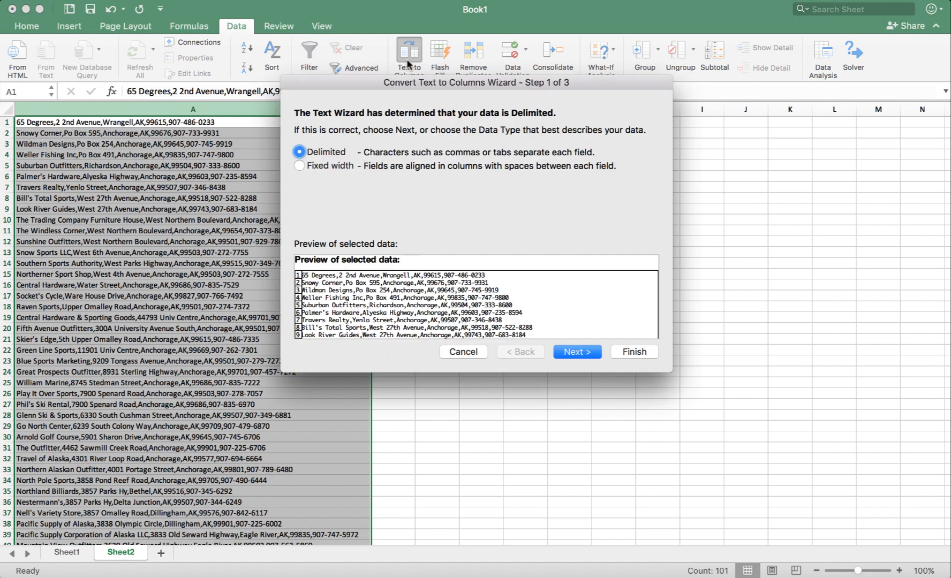
click(577, 352)
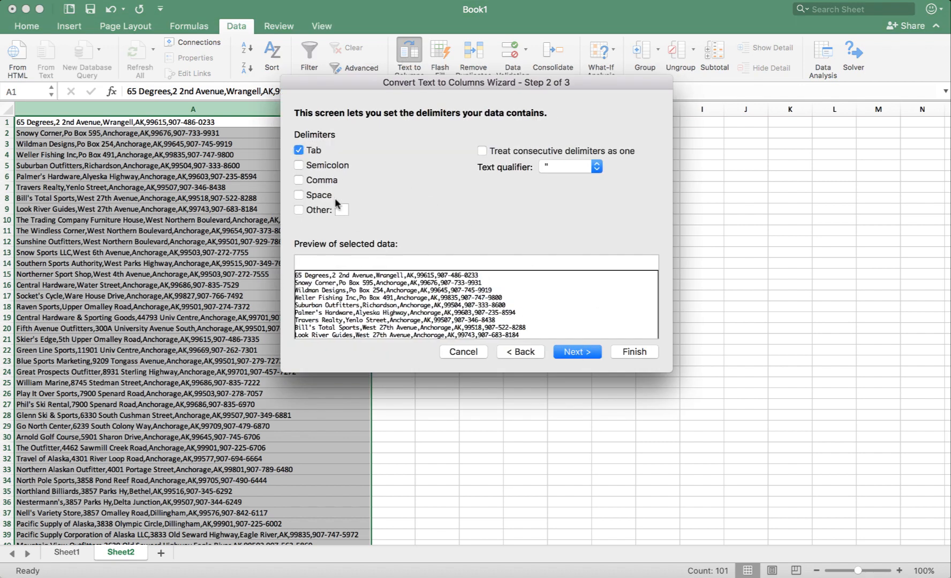
click(298, 151)
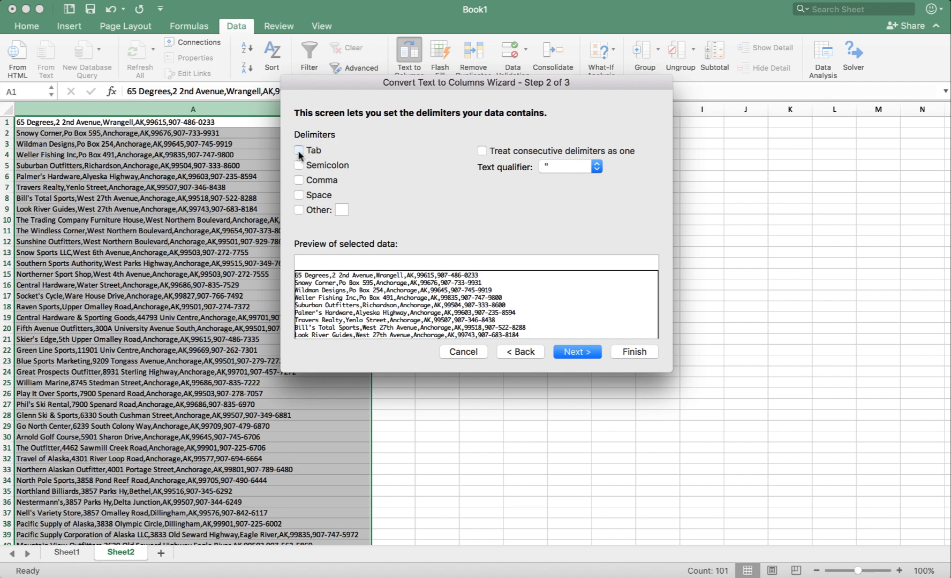
click(298, 181)
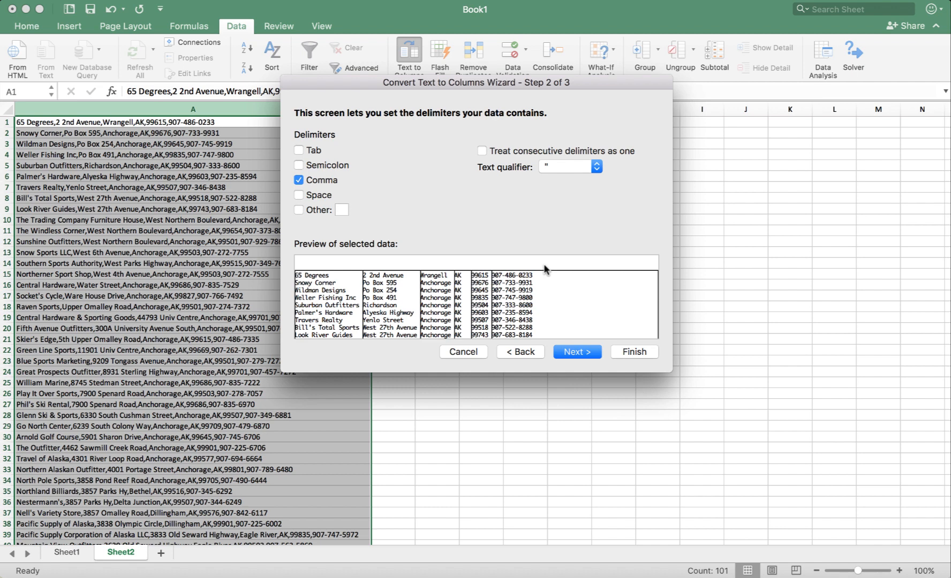
click(565, 354)
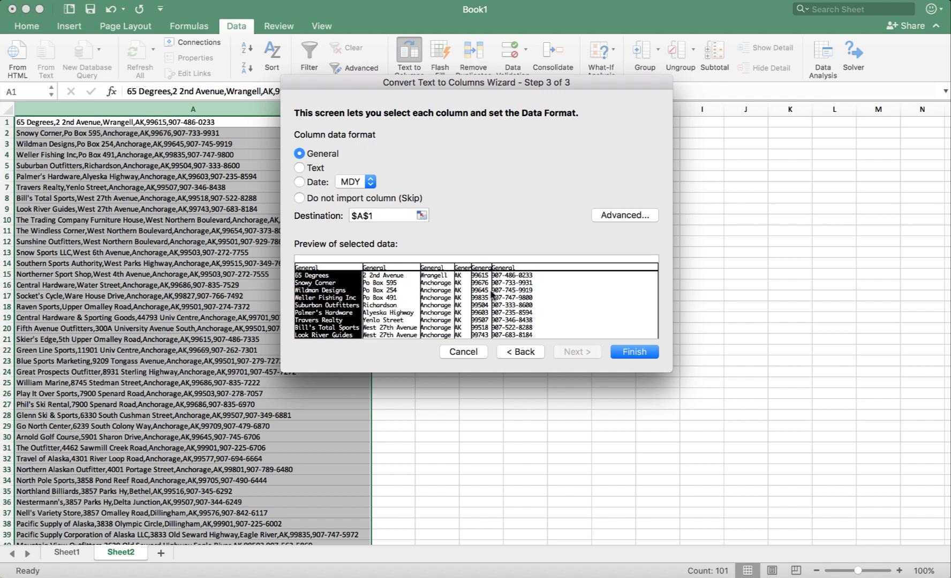
click(632, 352)
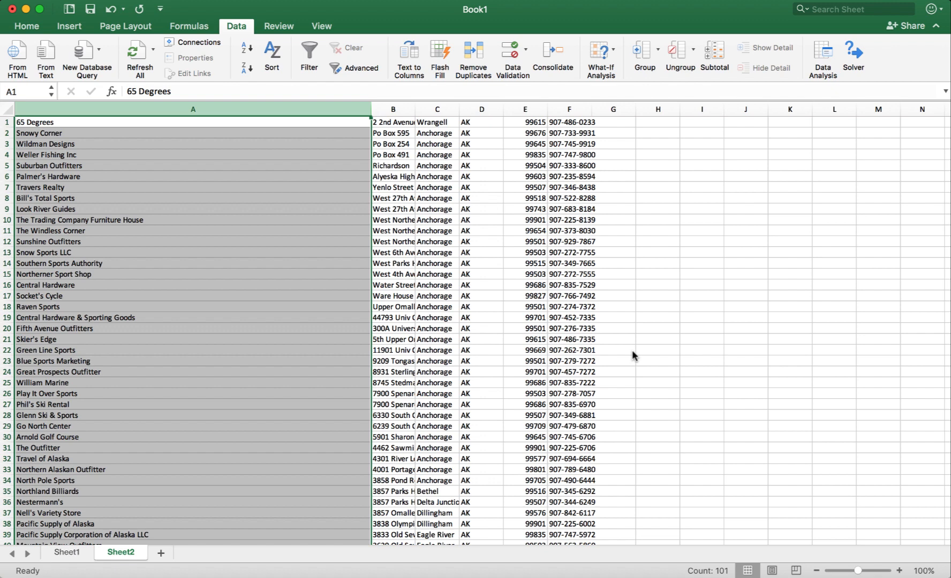
Fit column A's width to the store names and insert an empty row above the first record
drag(370, 109, 371, 109)
double_click(371, 109)
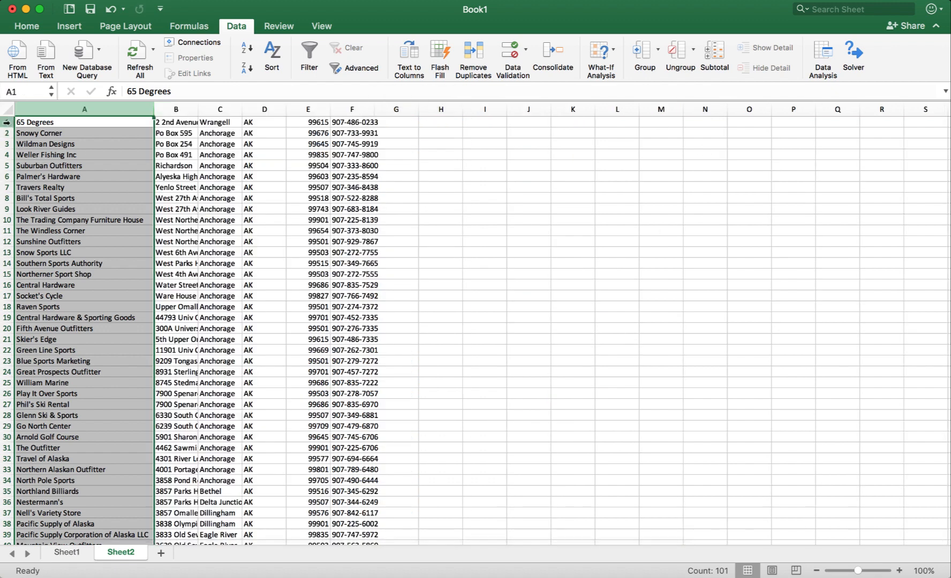
click(6, 122)
right_click(6, 122)
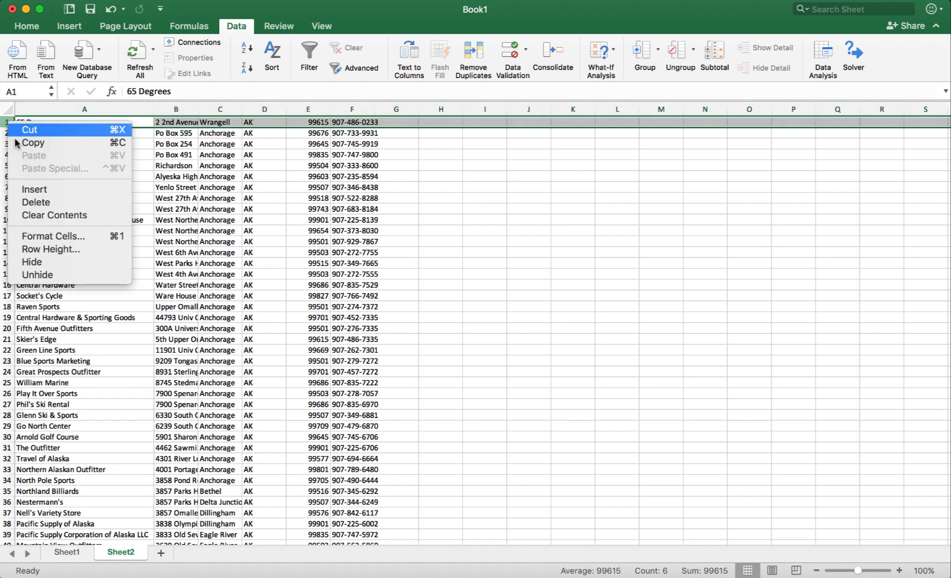
click(33, 189)
double_click(40, 122)
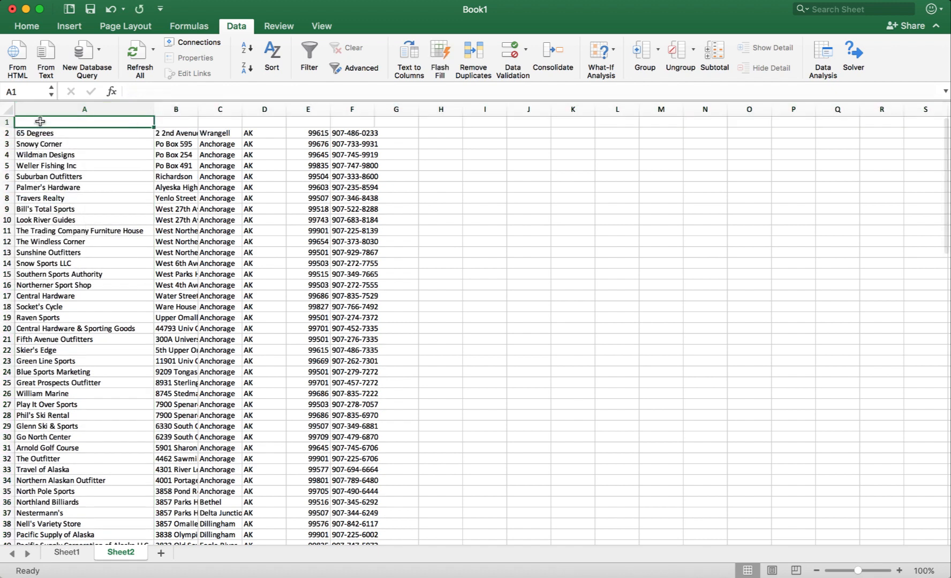
Enter the headers Stores, Address and City in cells A1 to C1
text(Stores)
key(Return)
key(Right)
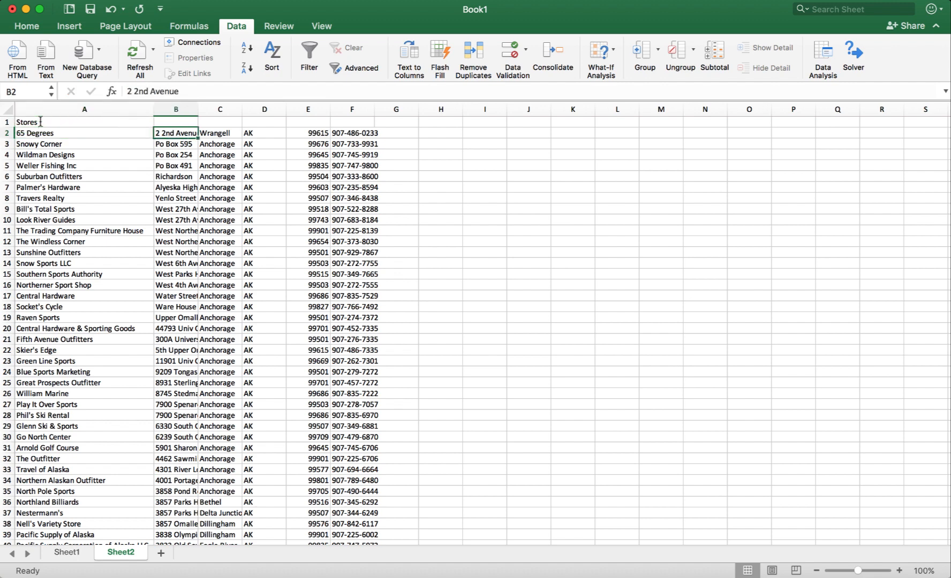
key(Up)
text(Address)
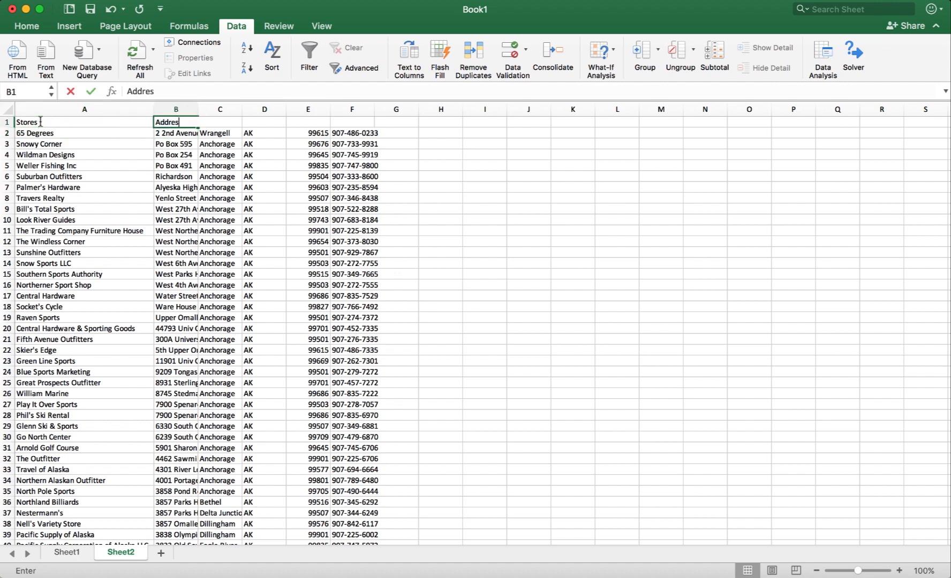
key(Return)
key(Right)
key(Up)
text(City)
key(Return)
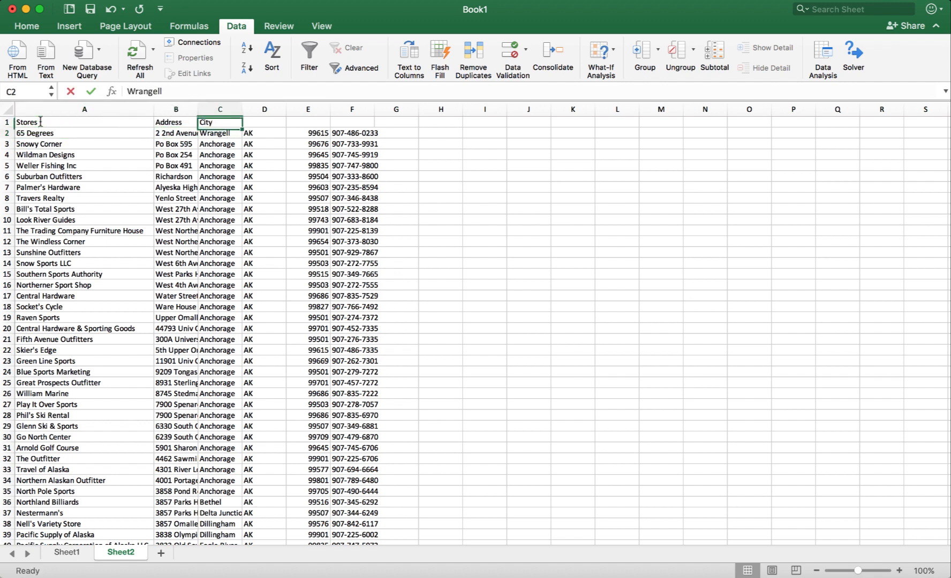
Add the headers State in D1 and Zip in E1
key(Right)
key(Up)
text(State)
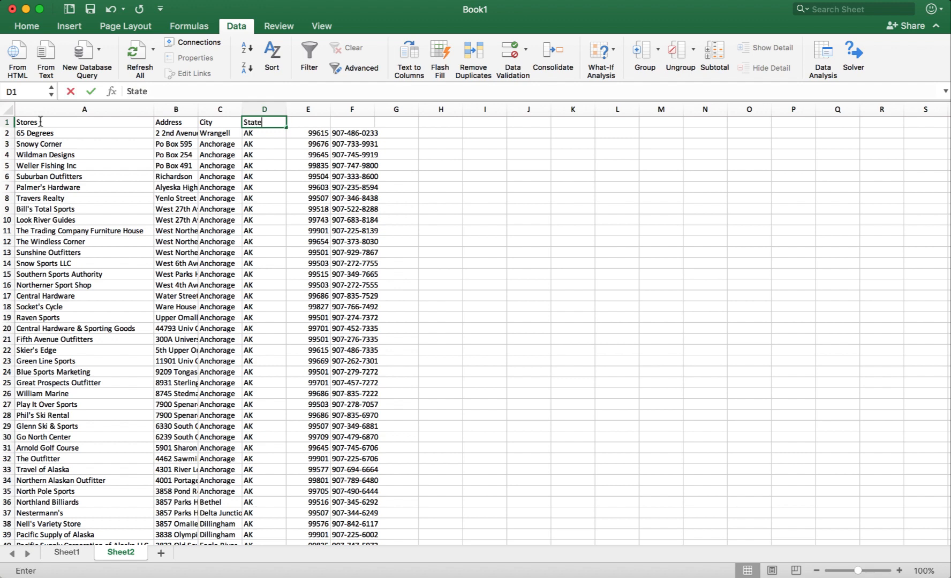
key(Return)
key(Right)
key(Up)
text(Zip)
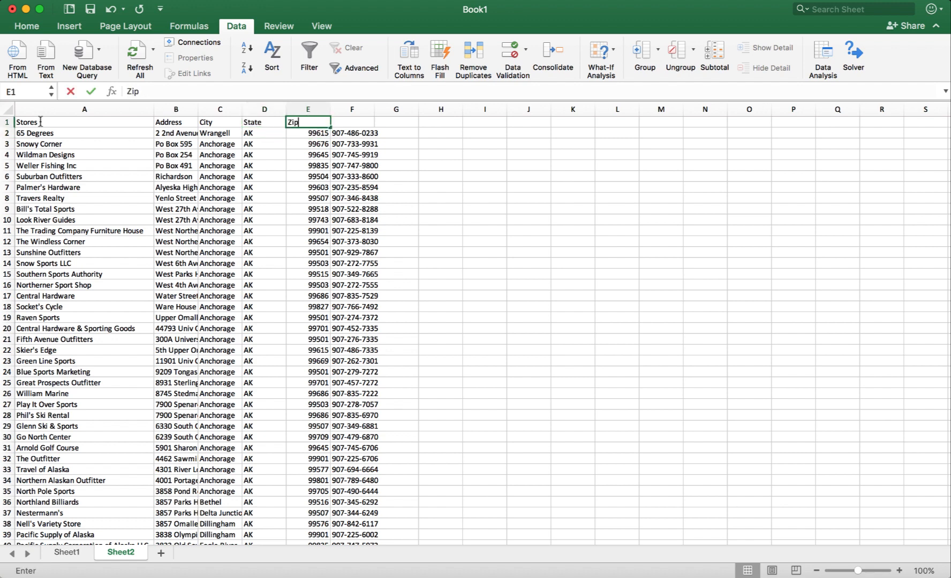
key(Return)
Label F1 as Phone Number and fit column F's width to the header
key(Right)
key(Up)
text(Phon)
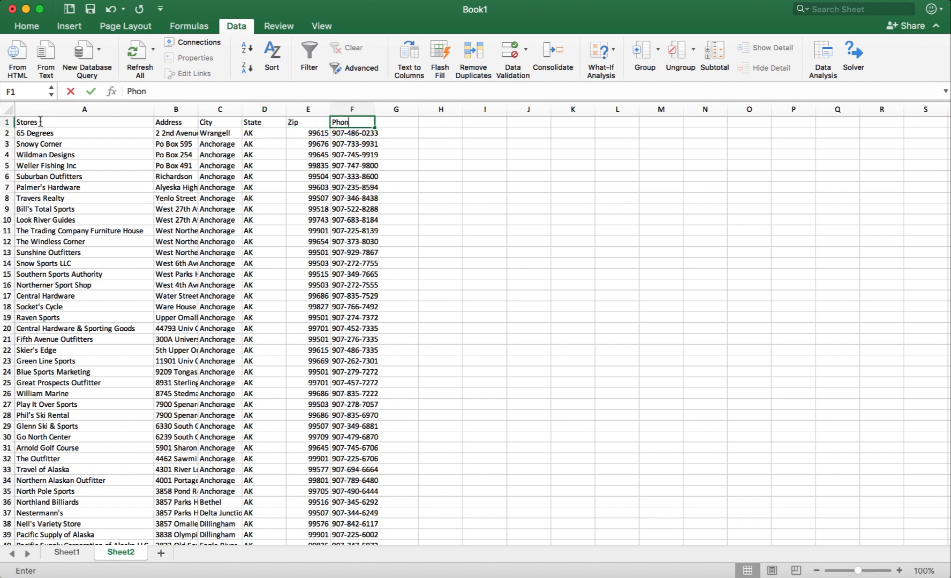
text(e Number)
key(Return)
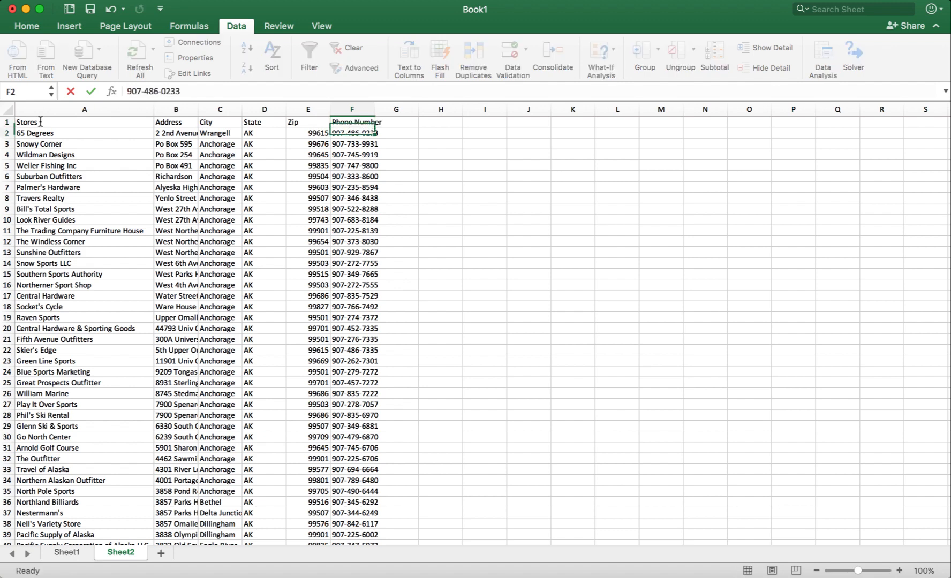
double_click(375, 109)
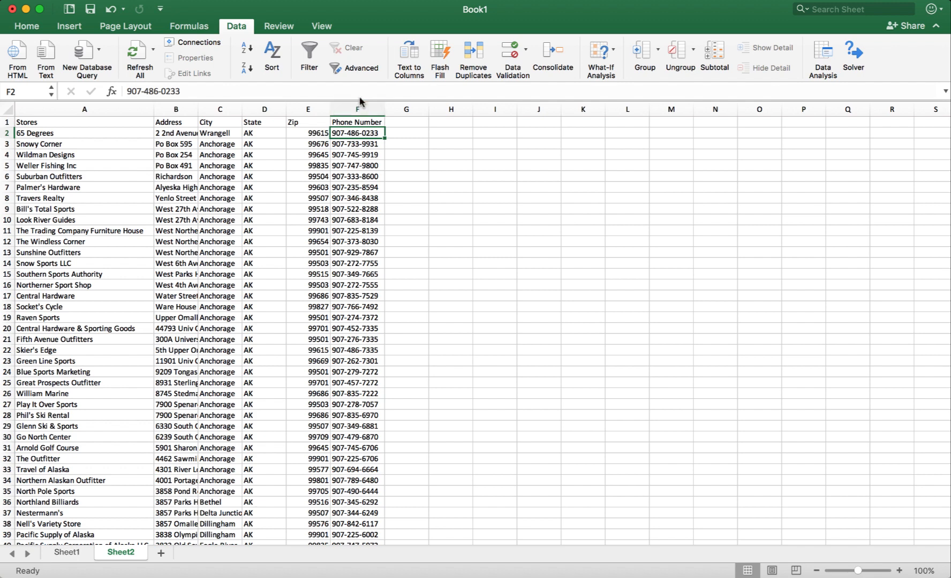
Split the phone numbers in column F with Text to Columns, delimited by a hyphen instead of comma, in General format with destination $F$1
click(358, 107)
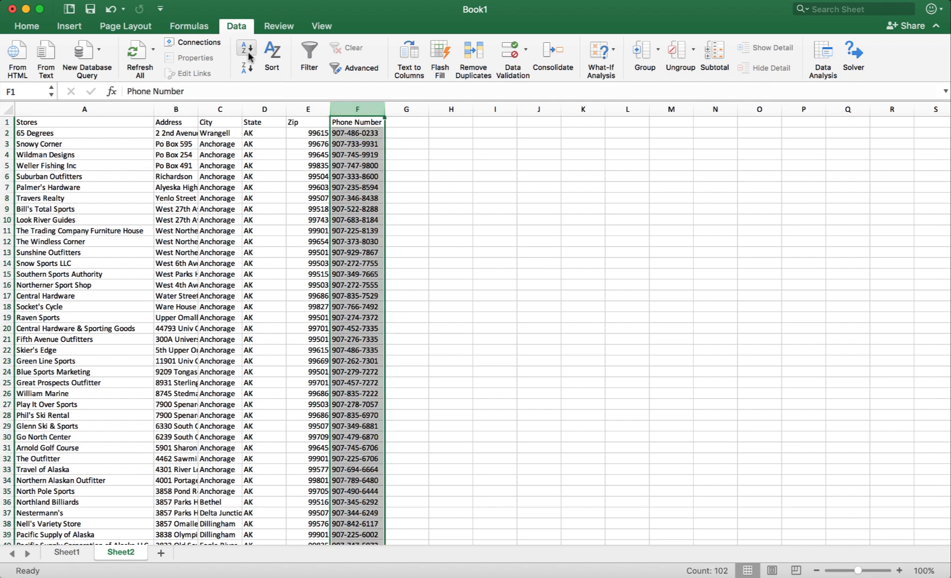
click(405, 67)
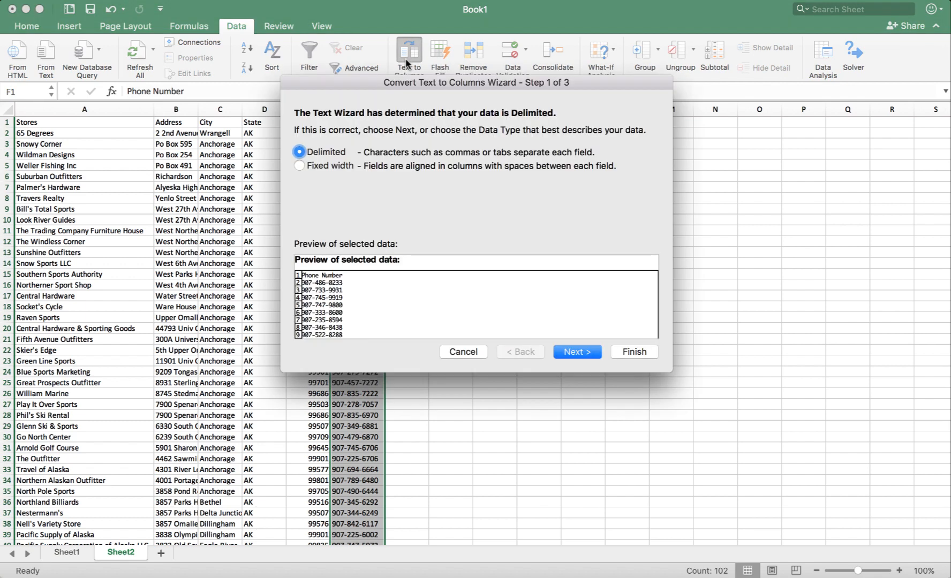
click(574, 351)
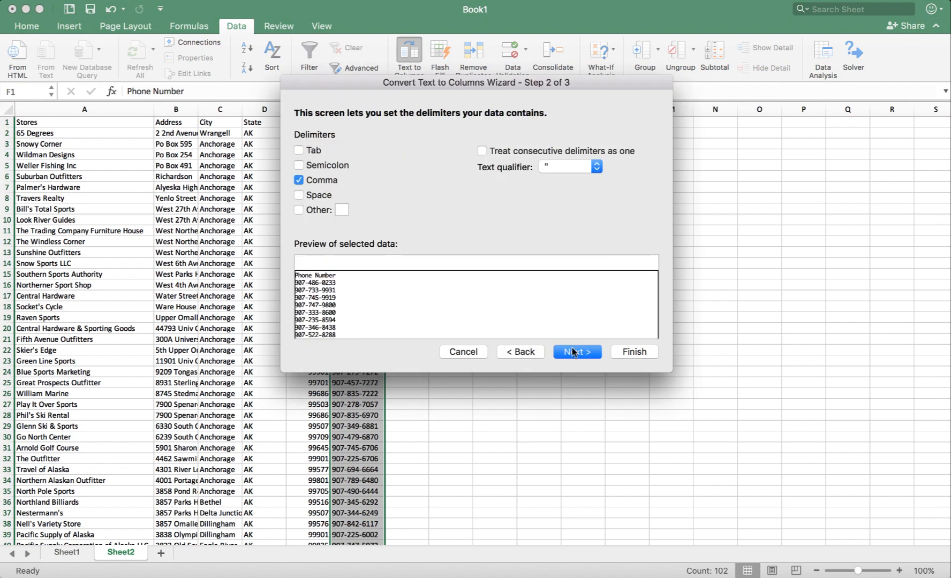
click(298, 180)
click(298, 209)
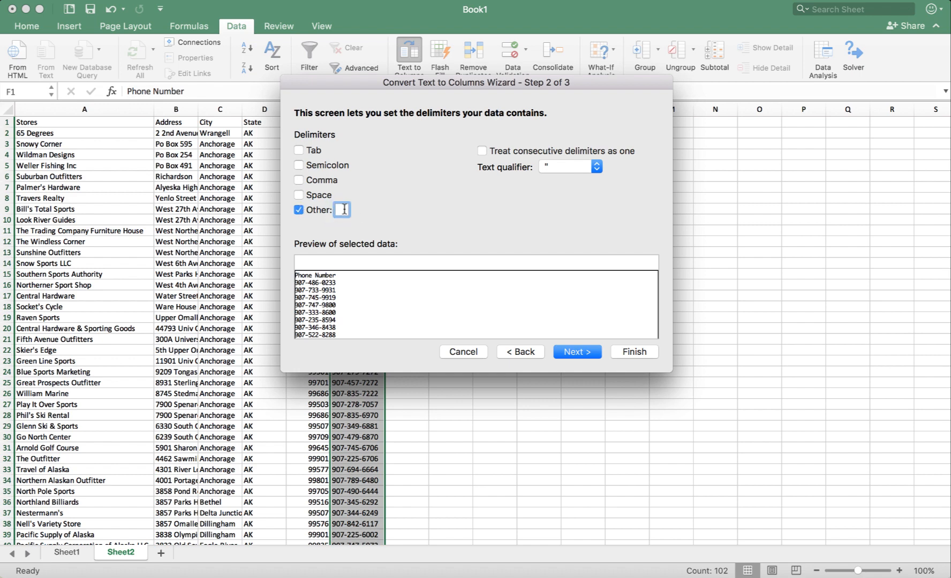
text(-)
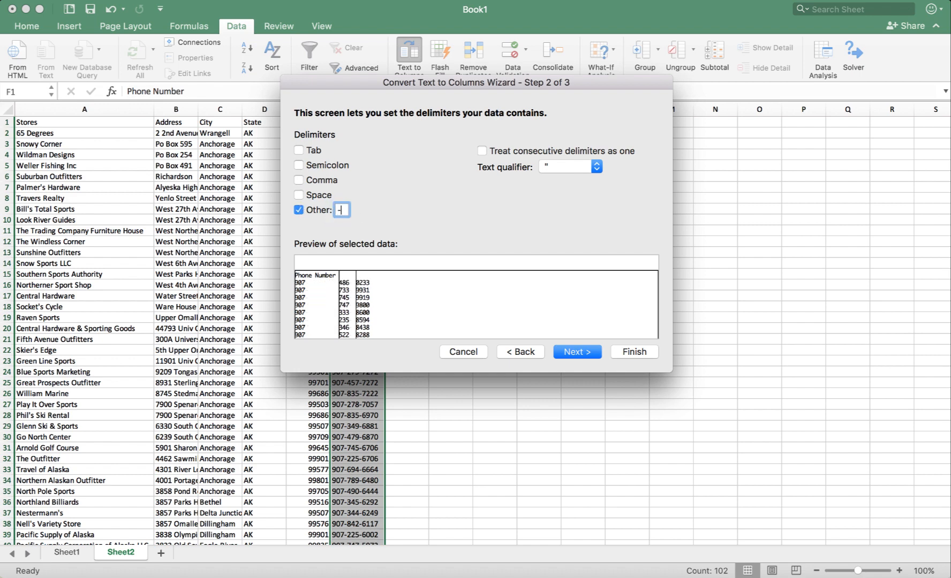
click(569, 352)
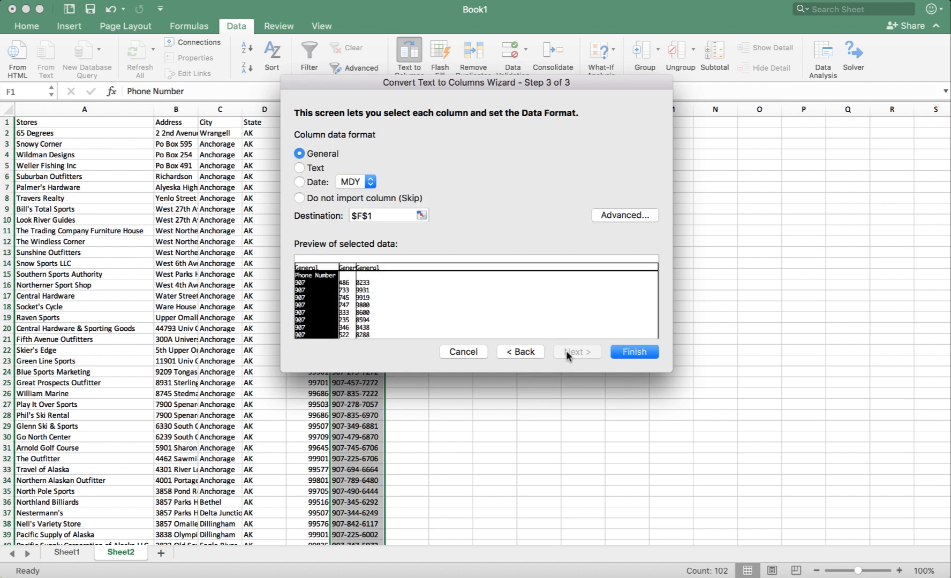
click(622, 354)
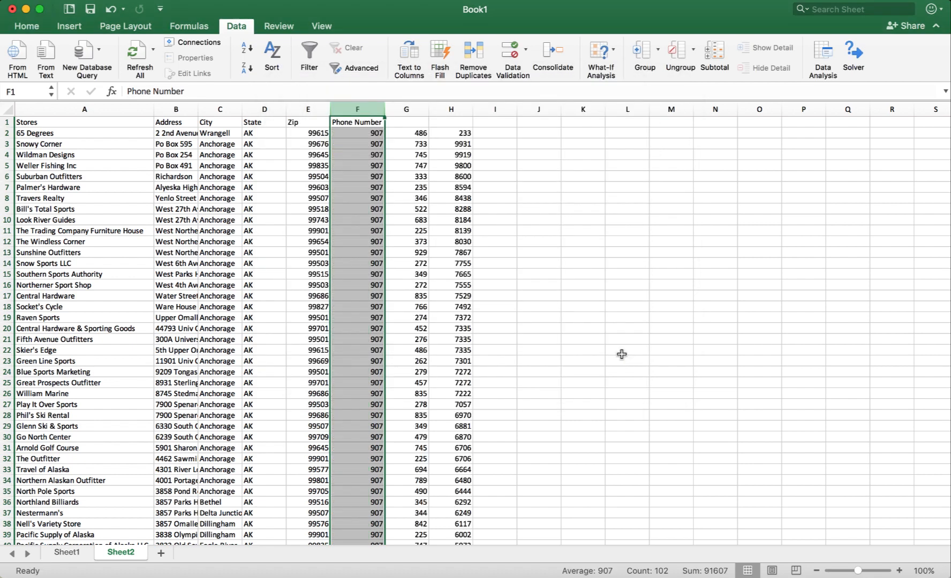
Rename the header in F1 to Area code and enter Exchange in G1
text(Ar)
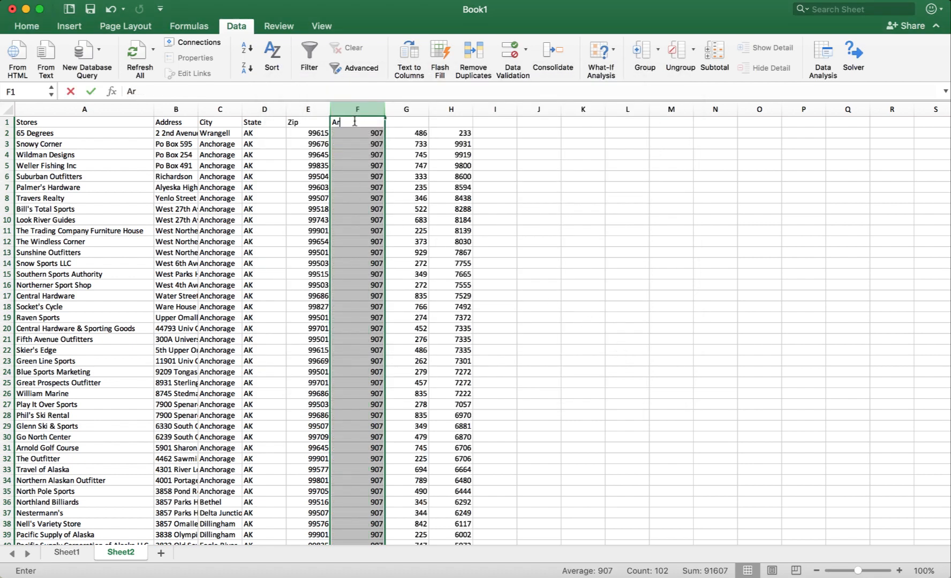
text(ea code)
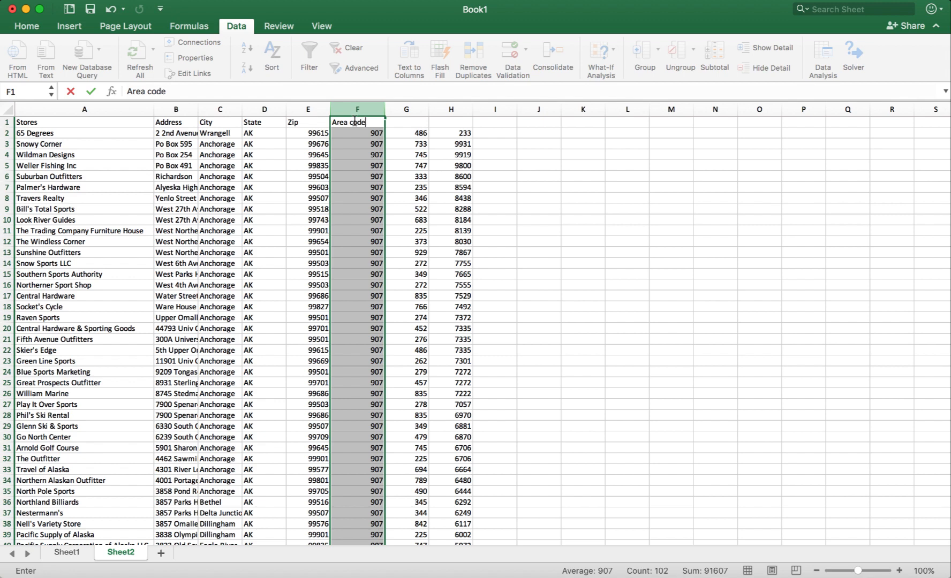
key(Return)
key(Up)
key(Right)
text(Exchange)
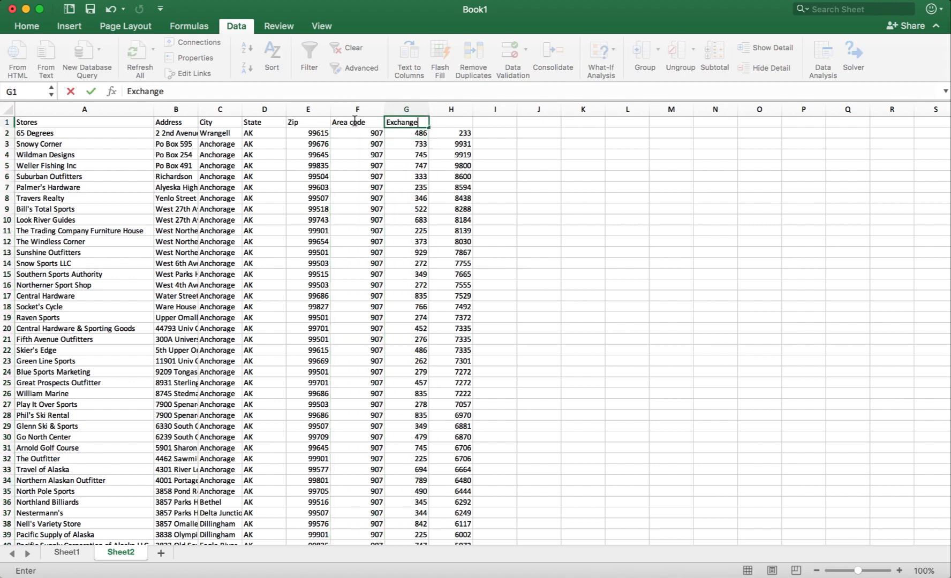
key(Return)
Enter the header Phone Numbr in H1 above the last part of the split numbers
key(Right)
key(Up)
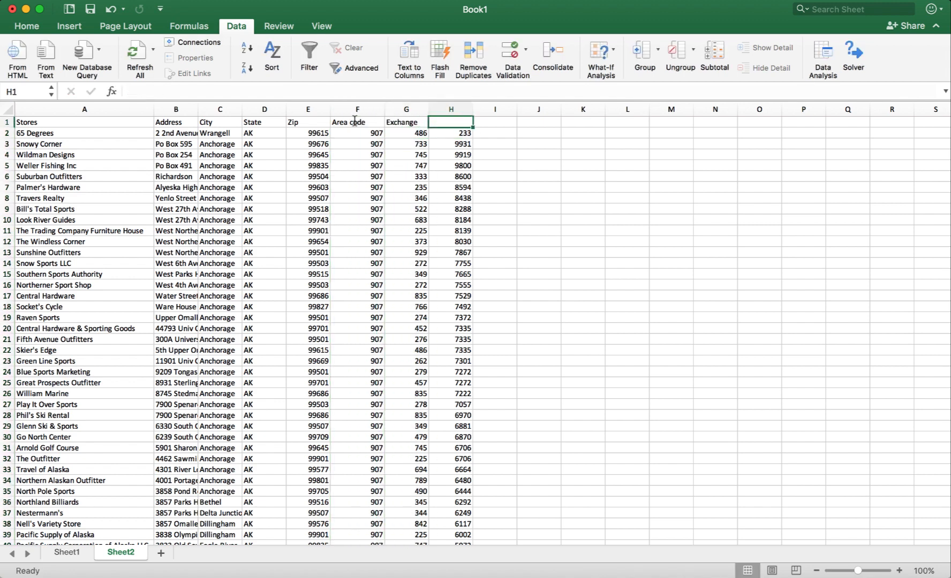
text(P)
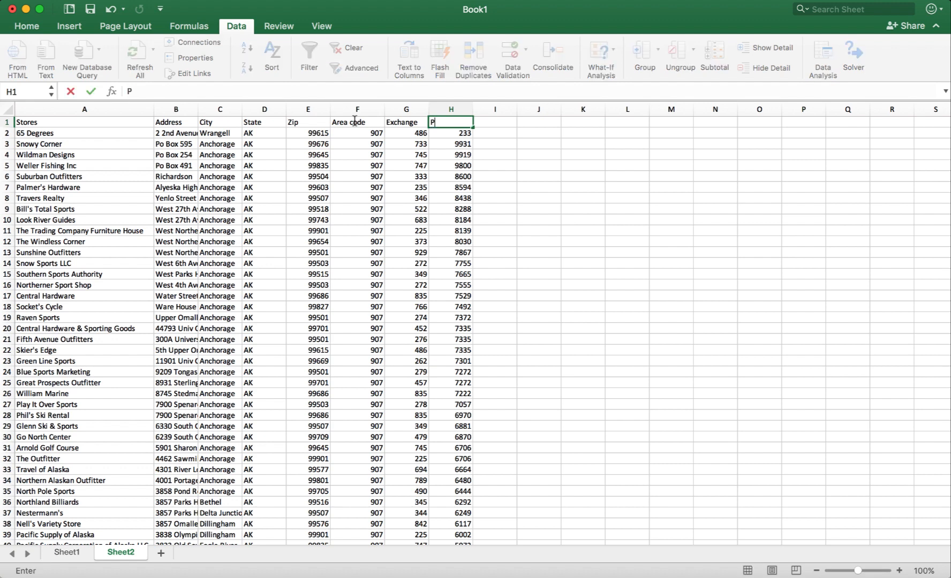
key(BackSpace)
text(Ph)
key(BackSpace)
key(BackSpace)
text(Phone Numbr)
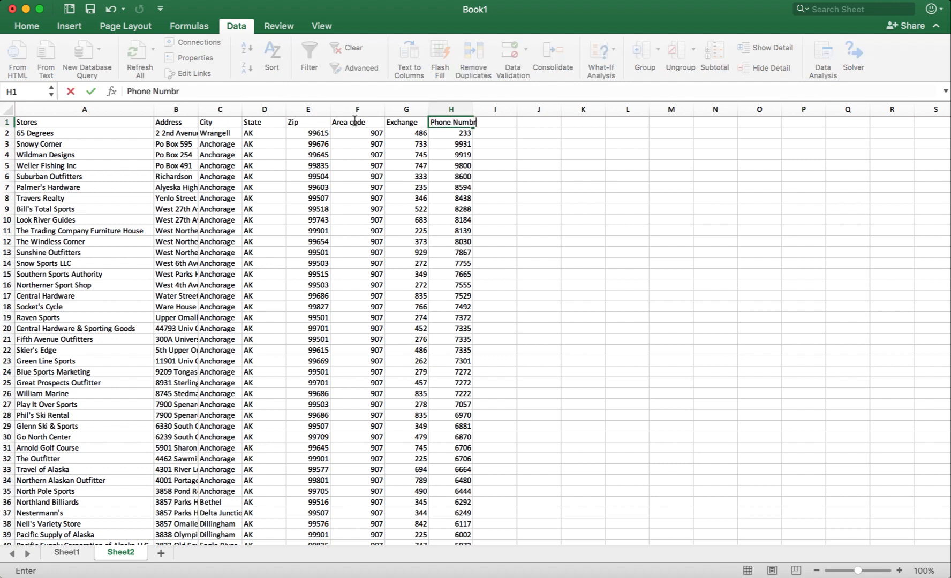
key(Return)
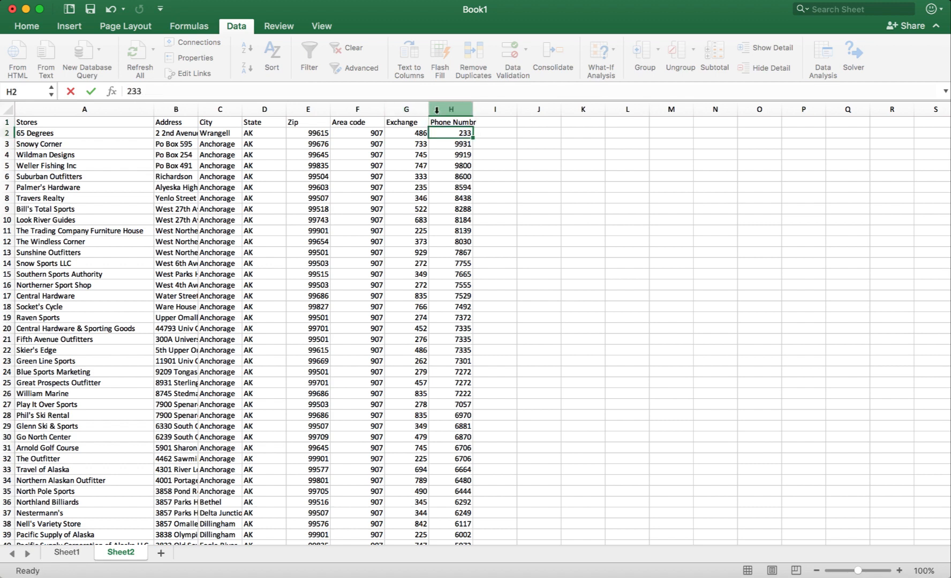
Widen column H to show its header and fit the widths of columns F and G to their contents
drag(472, 109, 479, 109)
click(446, 198)
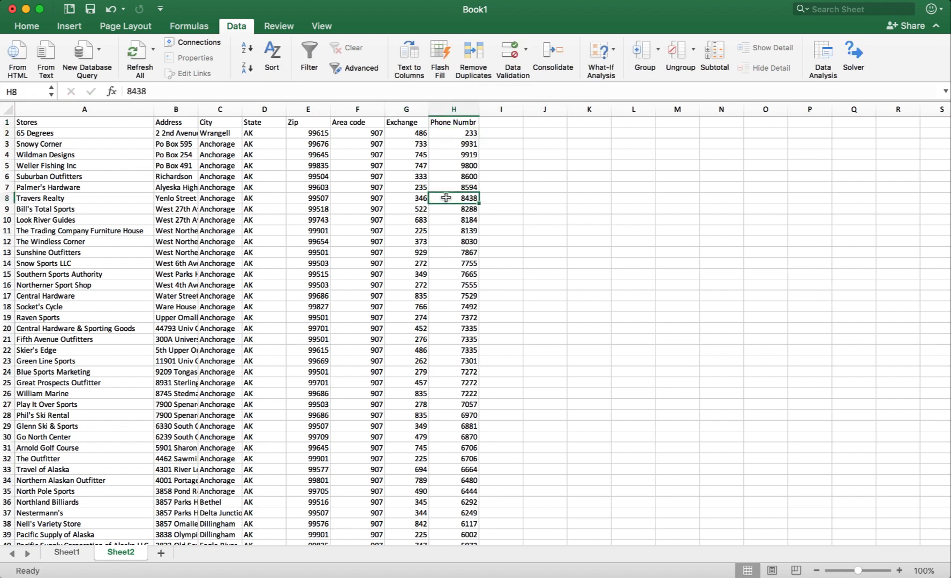
double_click(386, 110)
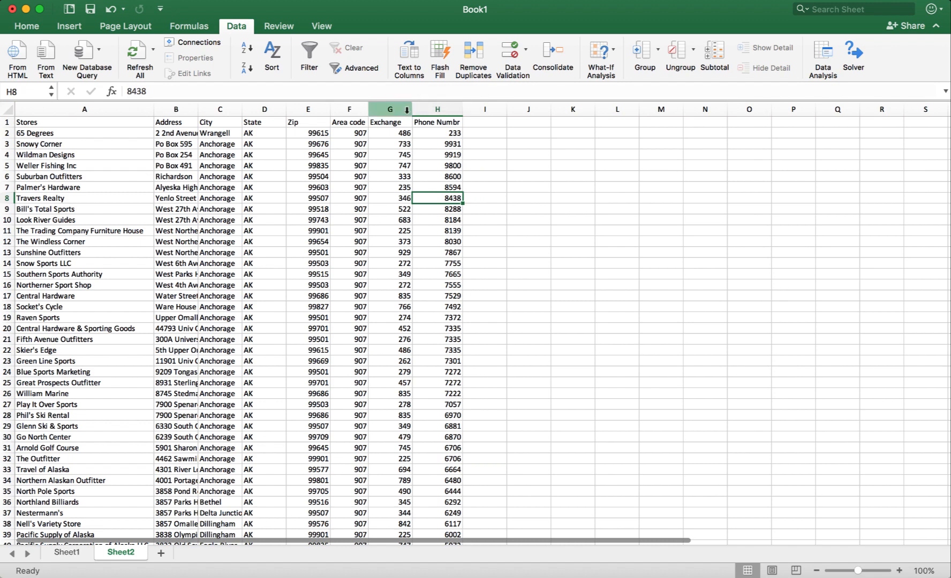
double_click(411, 108)
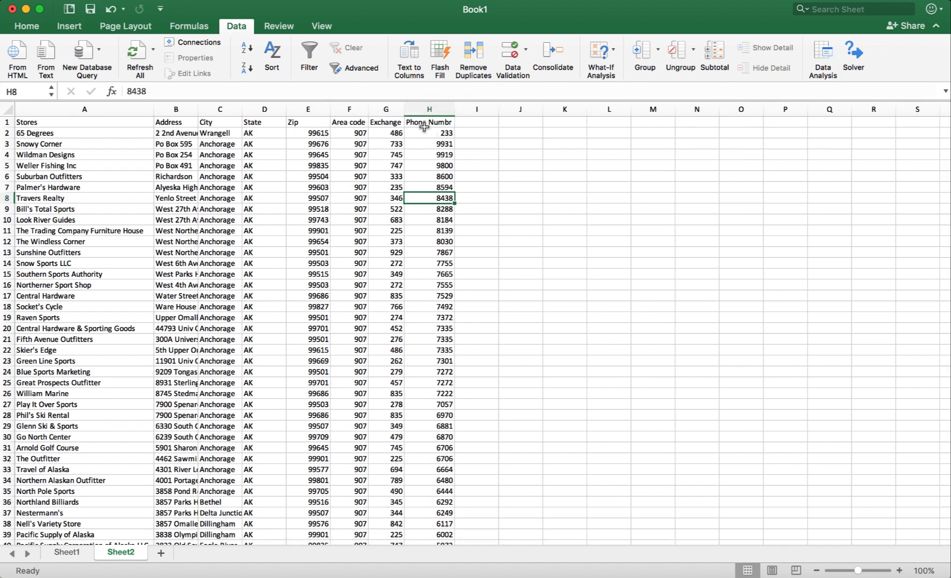
Fill the header cells A1:H1 with a gold background colour
click(412, 122)
drag(403, 122, 21, 122)
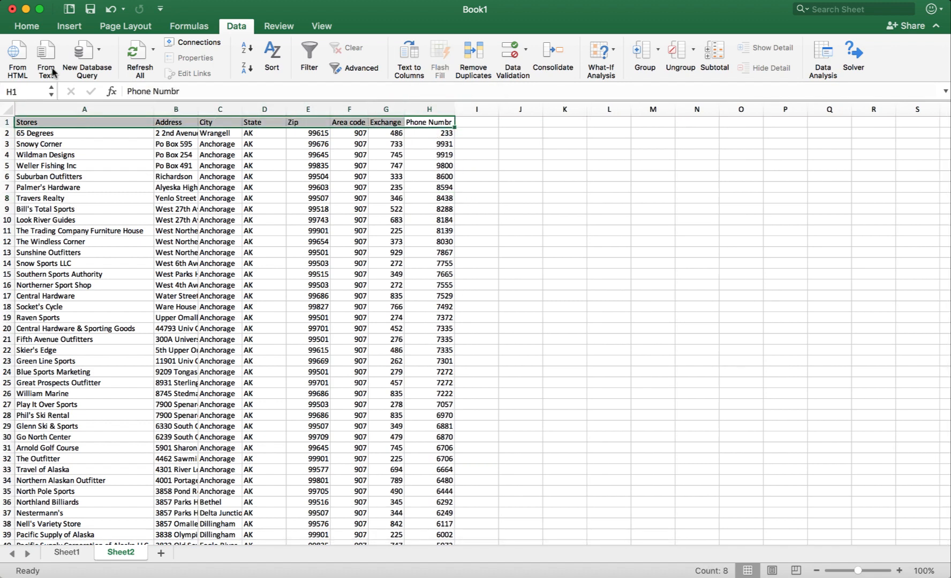
click(26, 30)
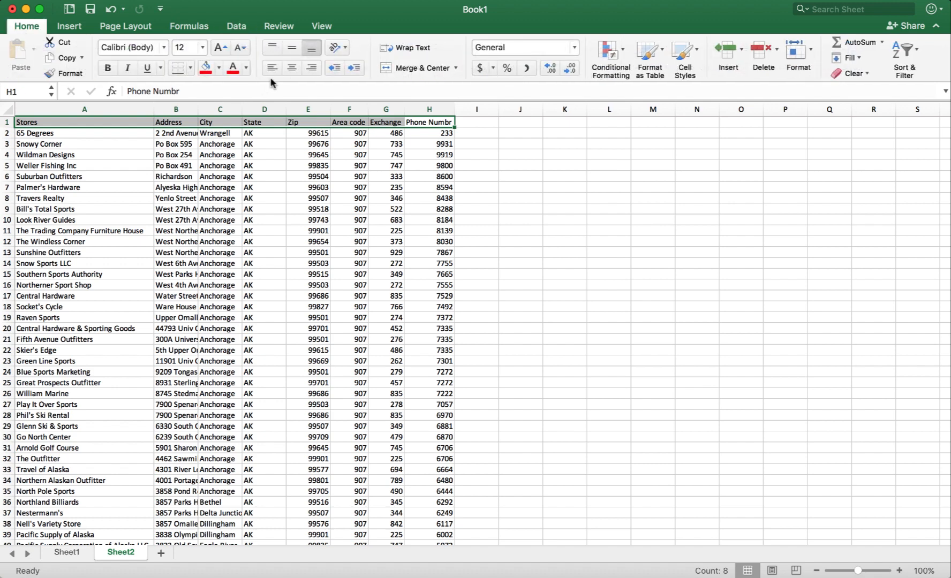
click(218, 68)
click(294, 129)
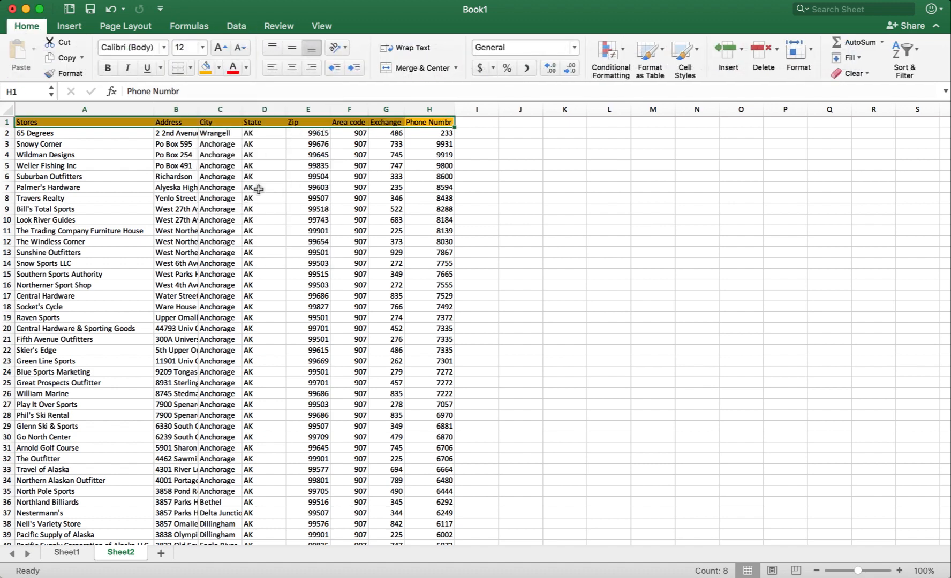
Fit column B's width so the full street addresses show
click(250, 249)
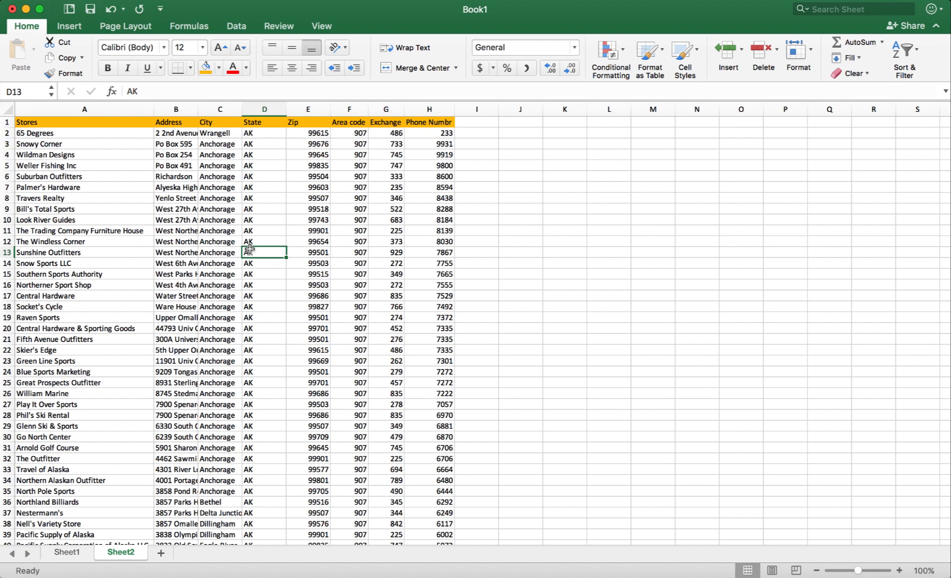
double_click(198, 110)
click(441, 287)
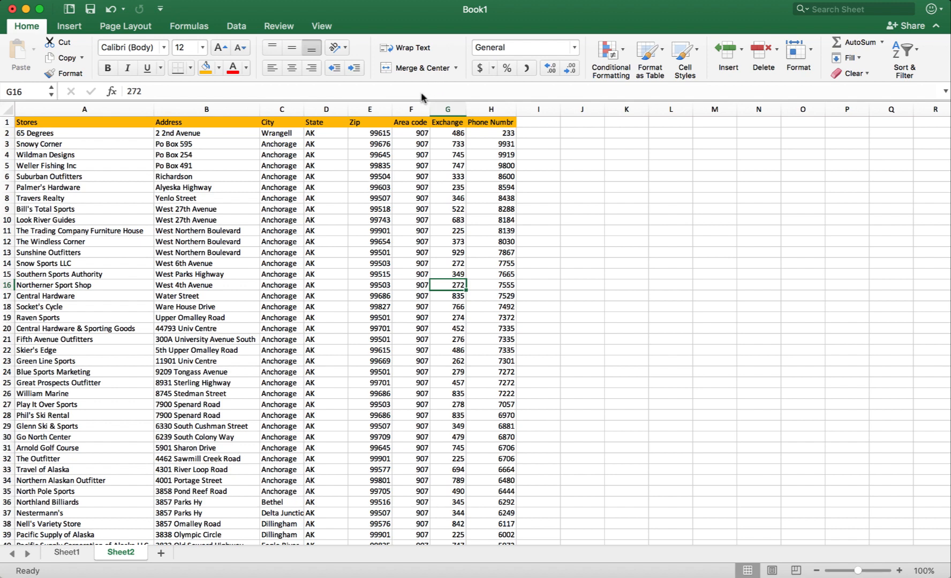
Add the header Weather in I1, next to the phone number columns
click(542, 121)
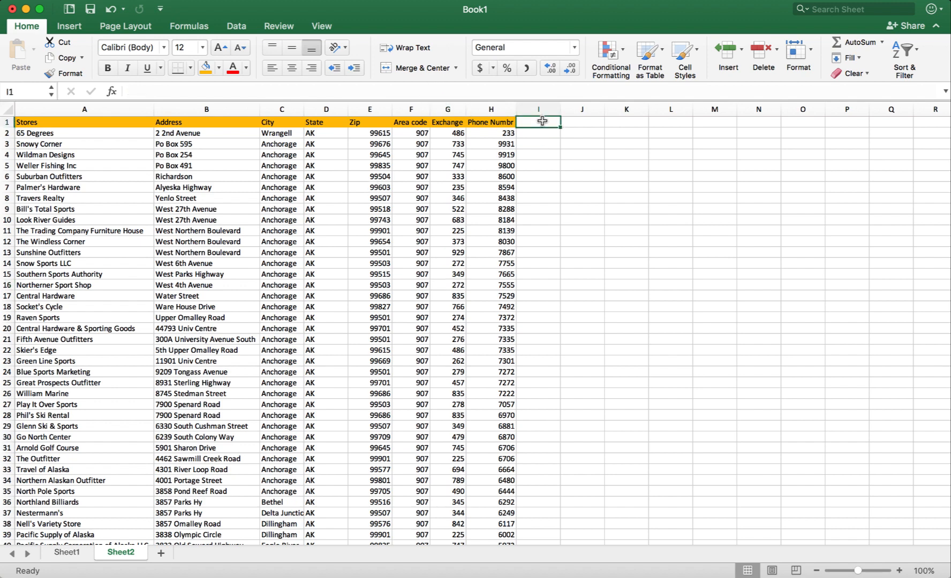
text(WEather)
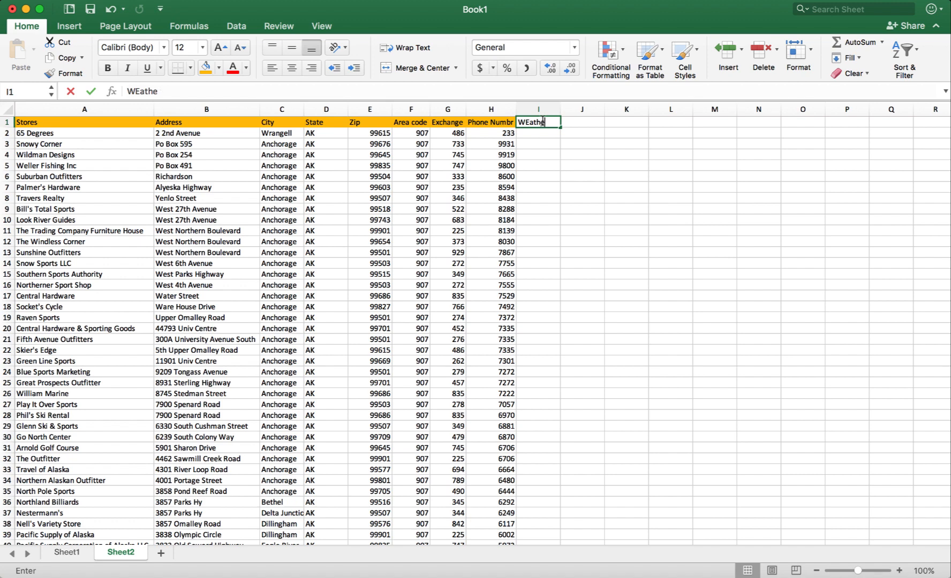
key(BackSpace)
key(BackSpace)
key(BackSpace)
key(BackSpace)
key(BackSpace)
key(BackSpace)
text(eather)
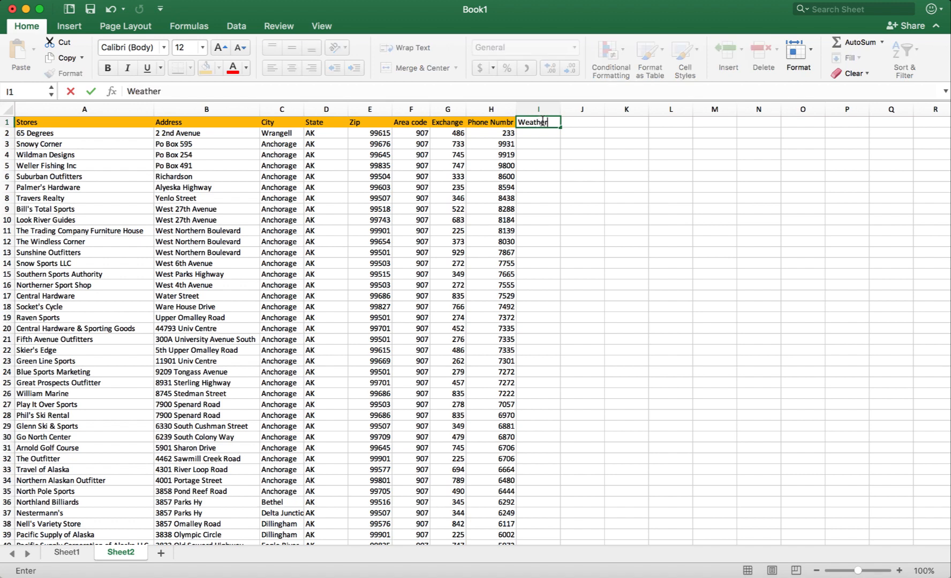
key(Tab)
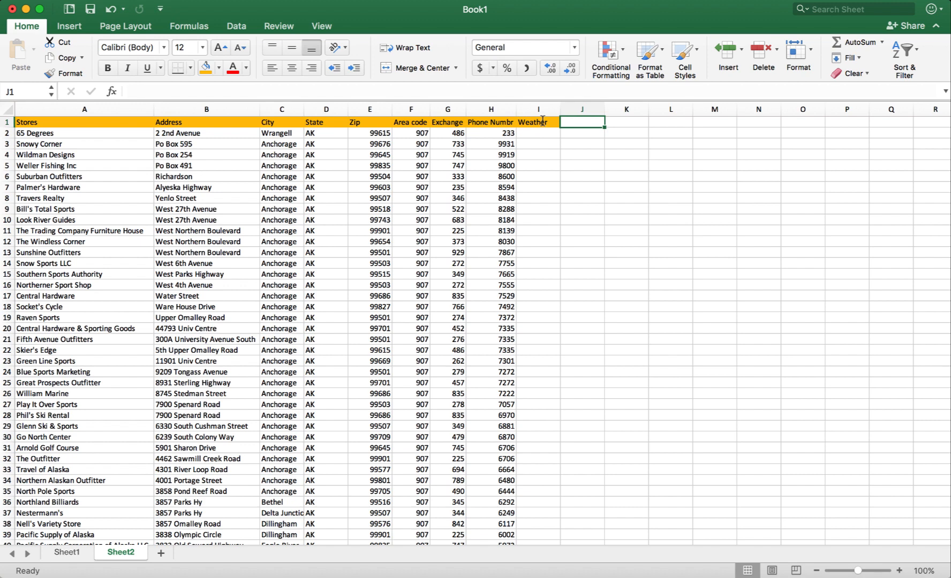
text(Re)
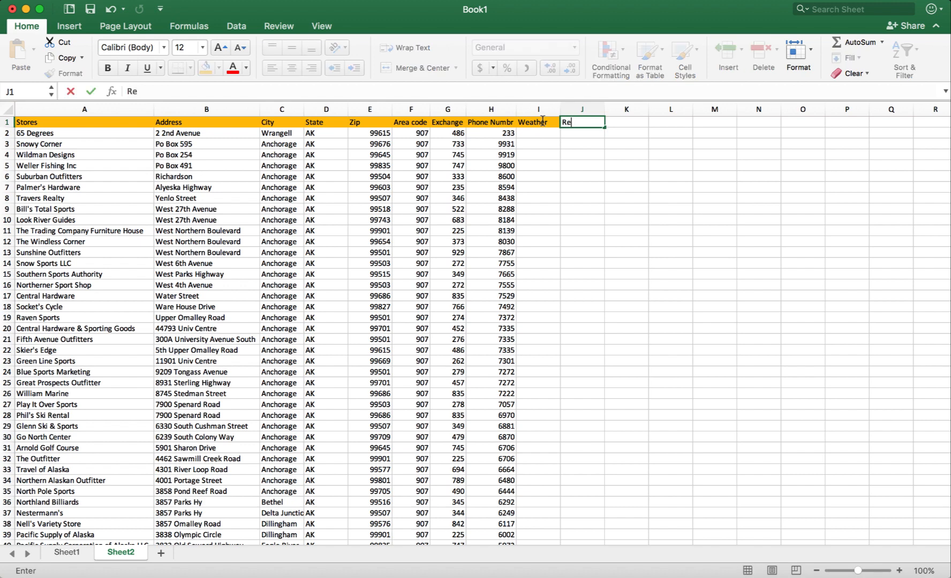
text(publications)
key(Return)
key(Right)
key(Up)
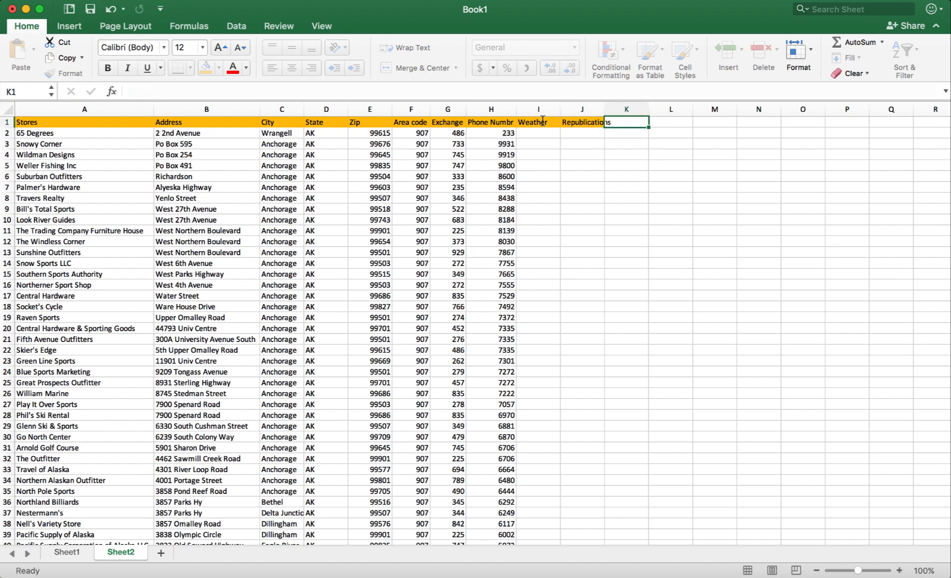
Replace the header in J1 with Republicans and add the header Democrats in K1
key(Left)
text(Rep)
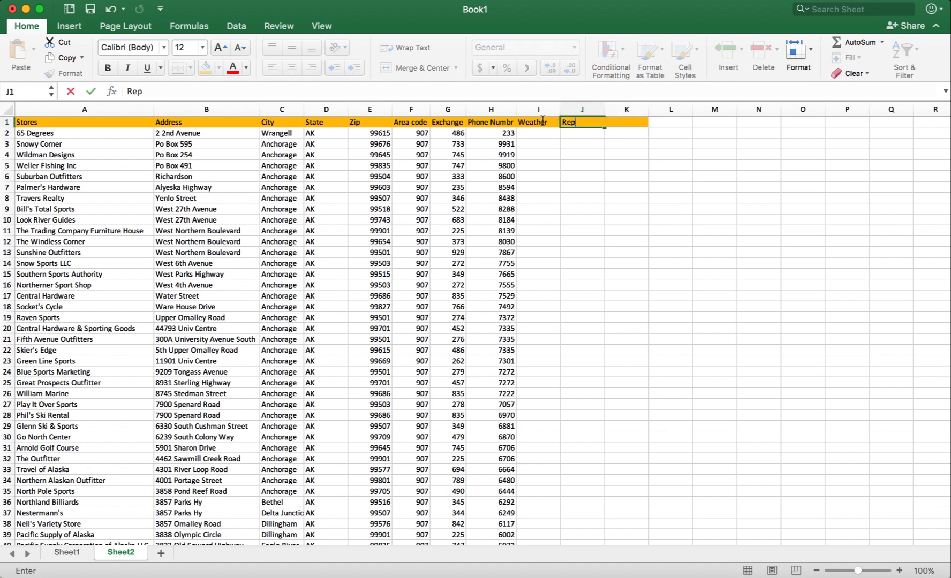
text(ublicans)
key(Tab)
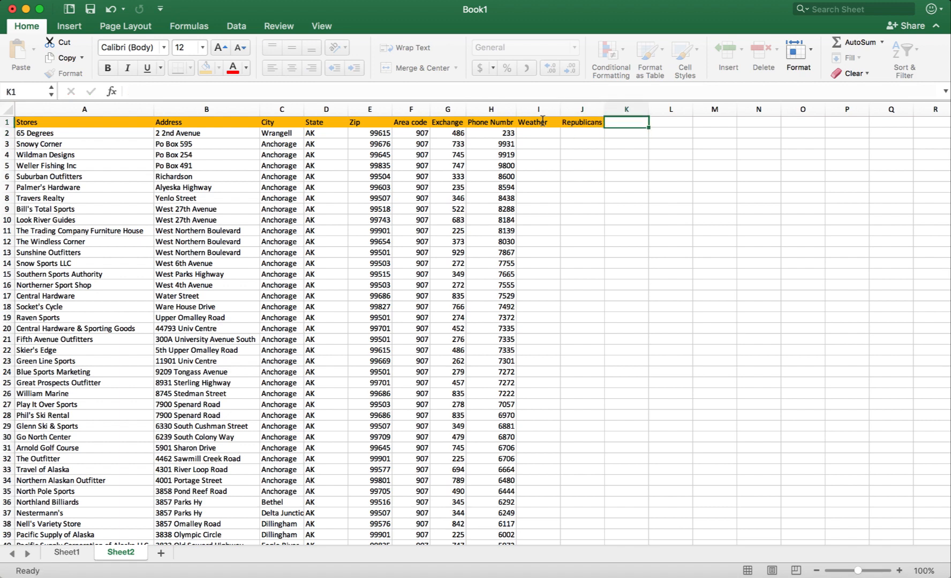
text(Democrats)
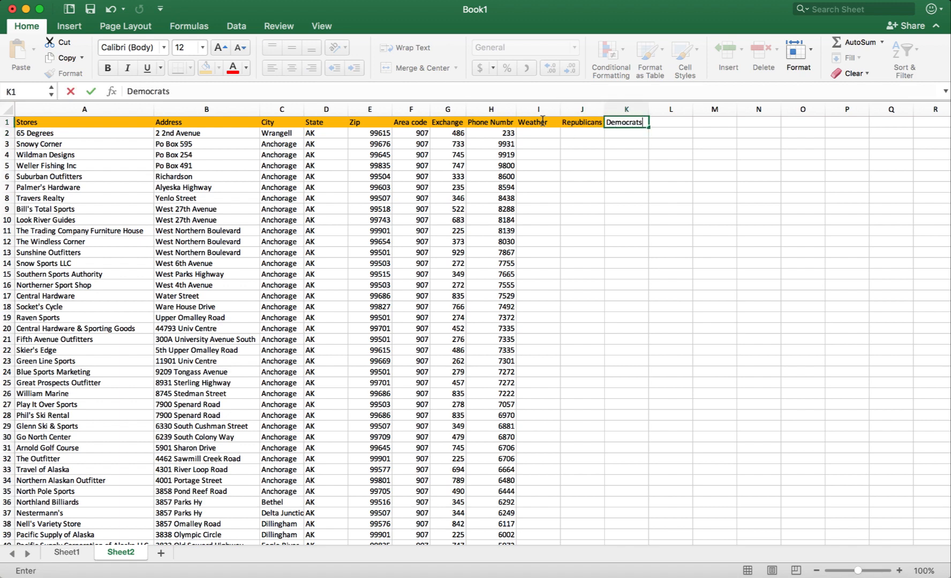
key(Return)
key(Right)
key(Up)
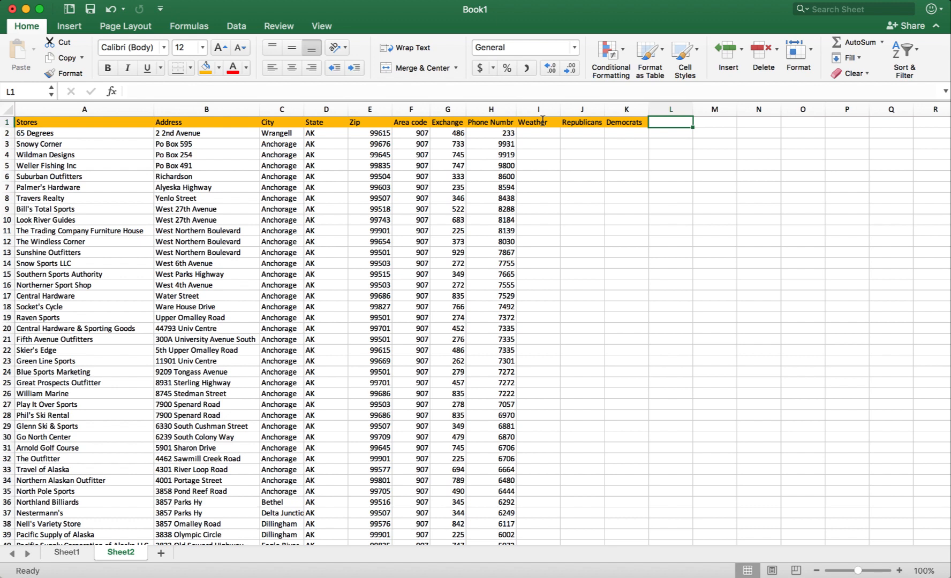
Add the header Young People in L1, beside the Democrats column
text(Young)
text(Pe)
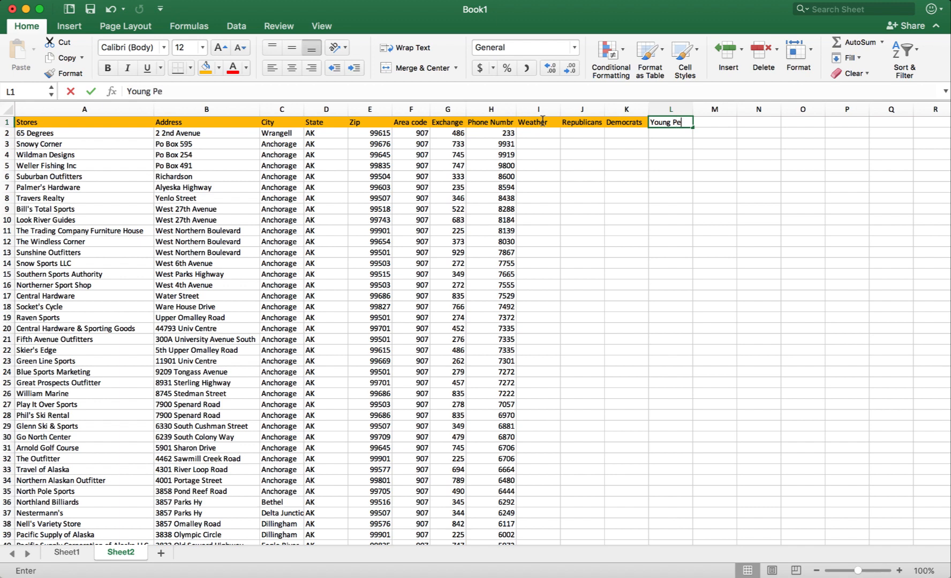
text(ople)
key(Return)
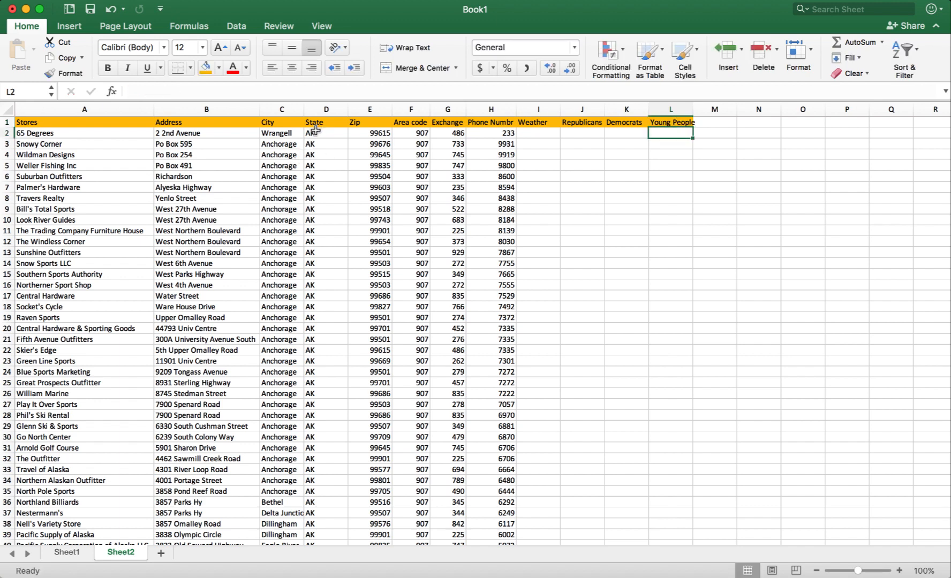
click(376, 134)
click(323, 135)
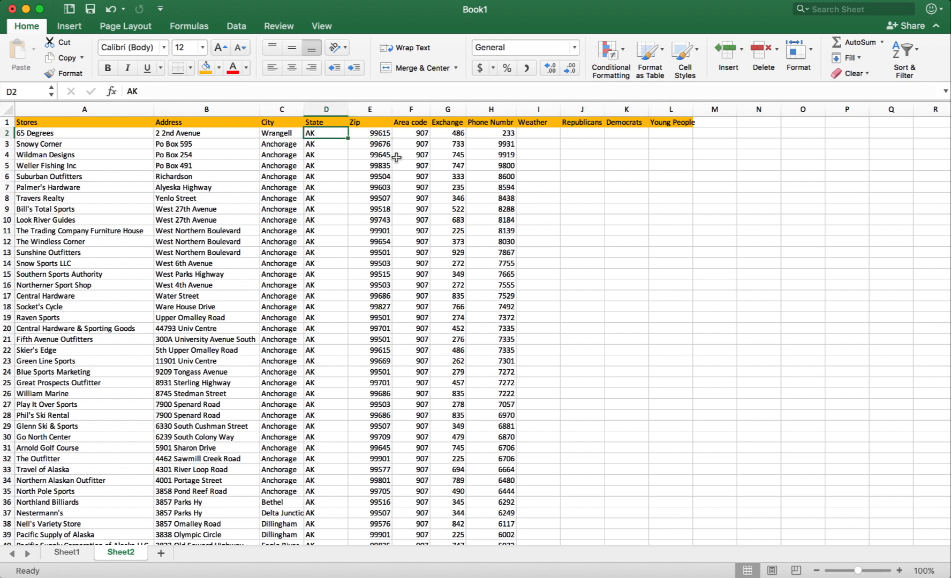
click(533, 134)
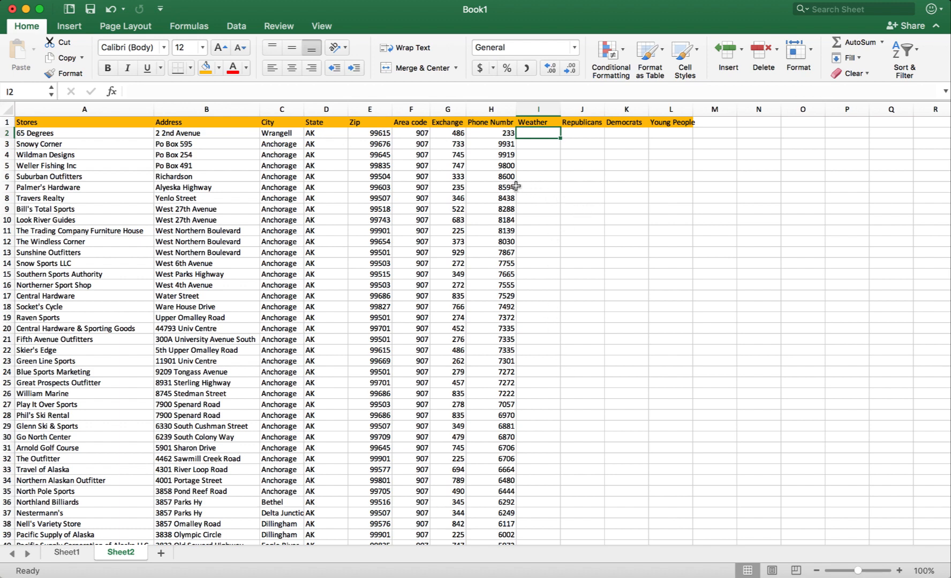
click(546, 229)
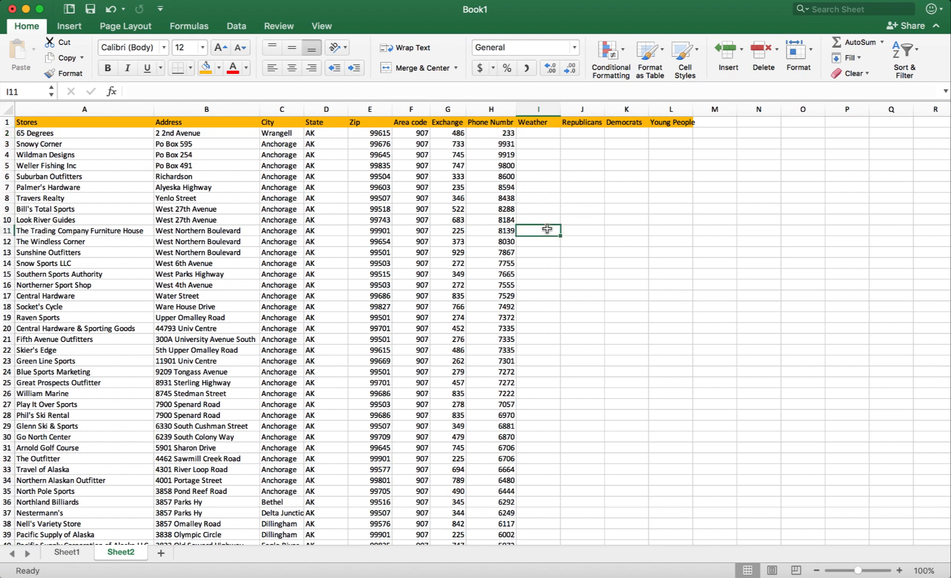
key(super+s)
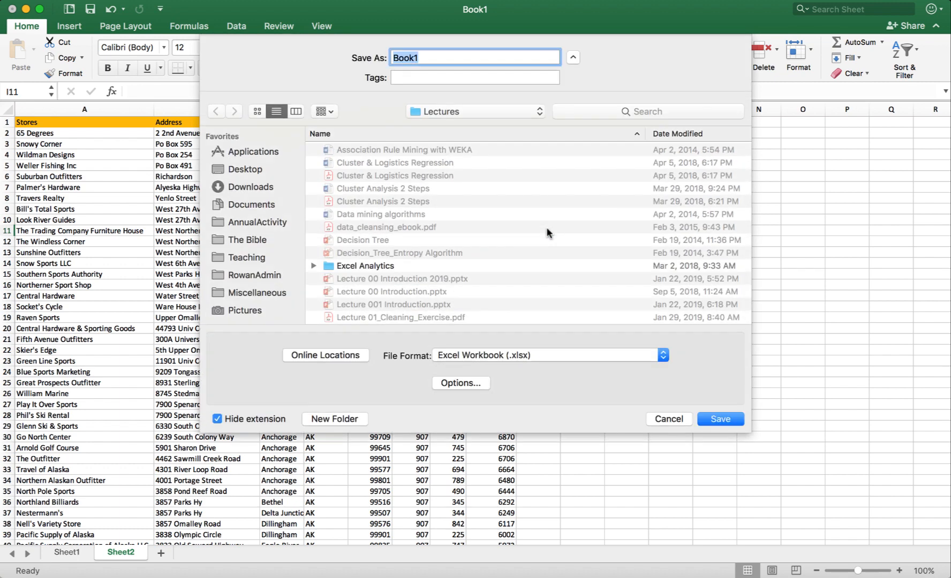
click(659, 415)
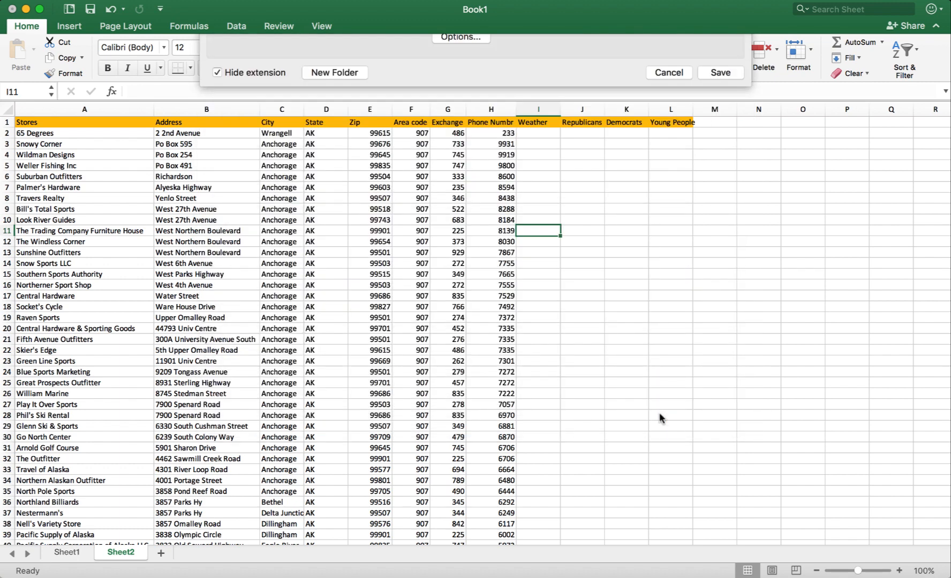